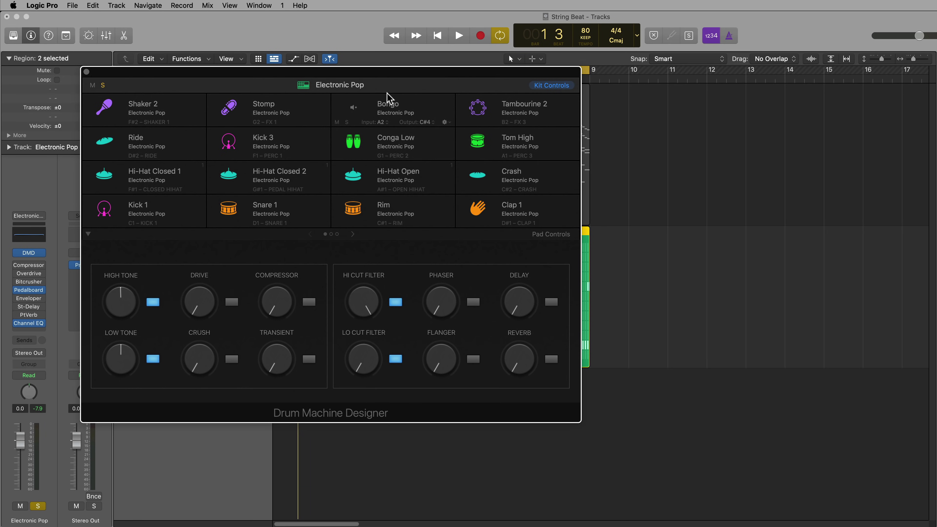
Play the drum beat from the start and close the Drum Machine Designer window.
drag(387, 93, 734, 99)
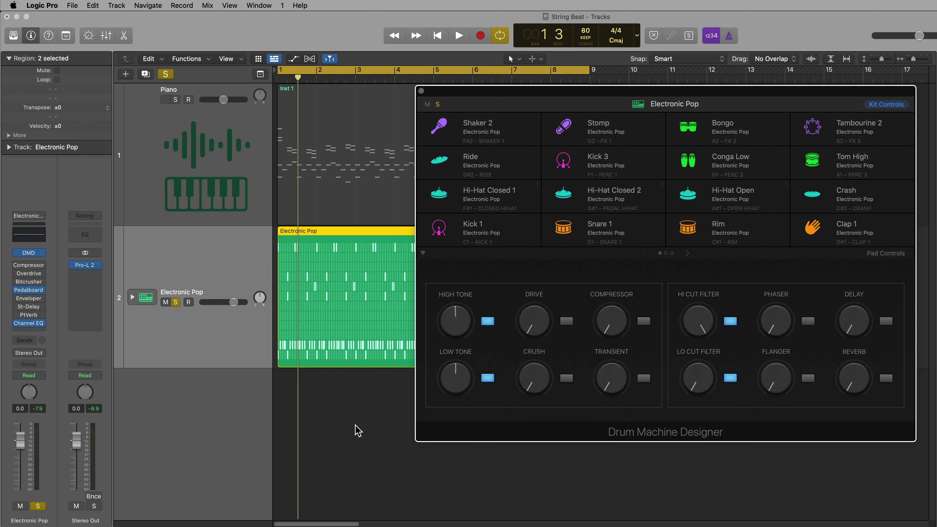
key(Return)
key(space)
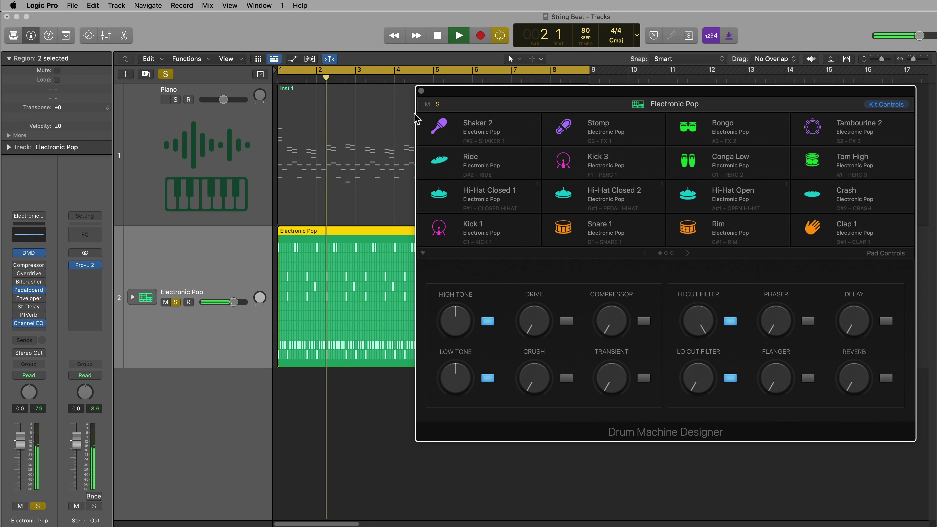
click(421, 91)
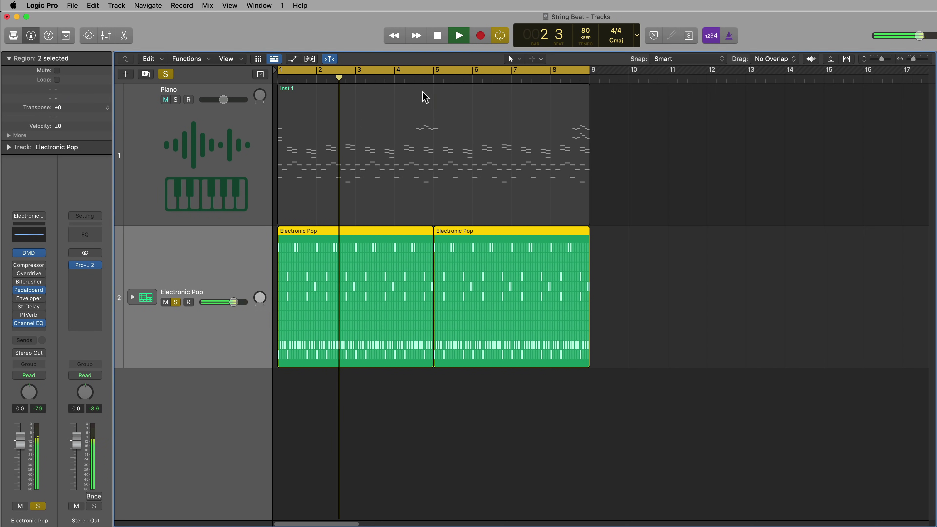
Examine the first Electronic Pop region's pattern in the Step Sequencer, with playback stopped.
double_click(347, 246)
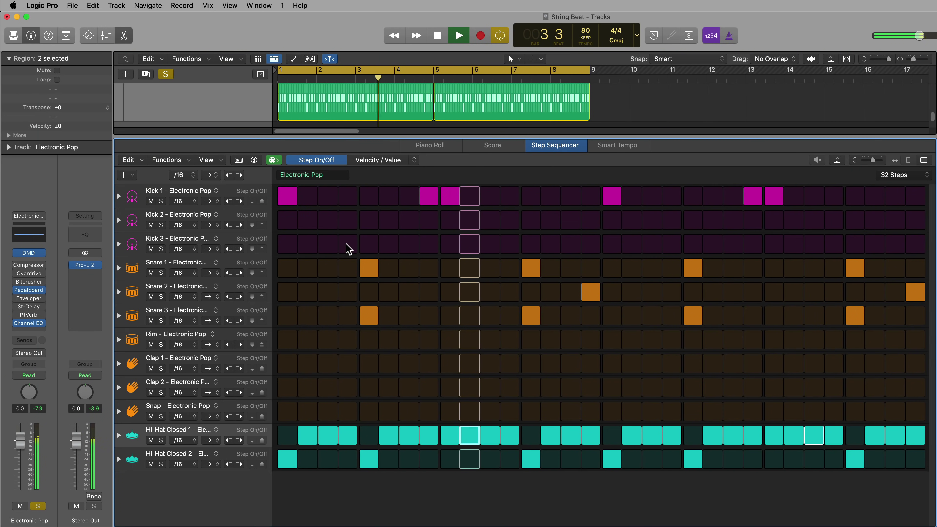
key(space)
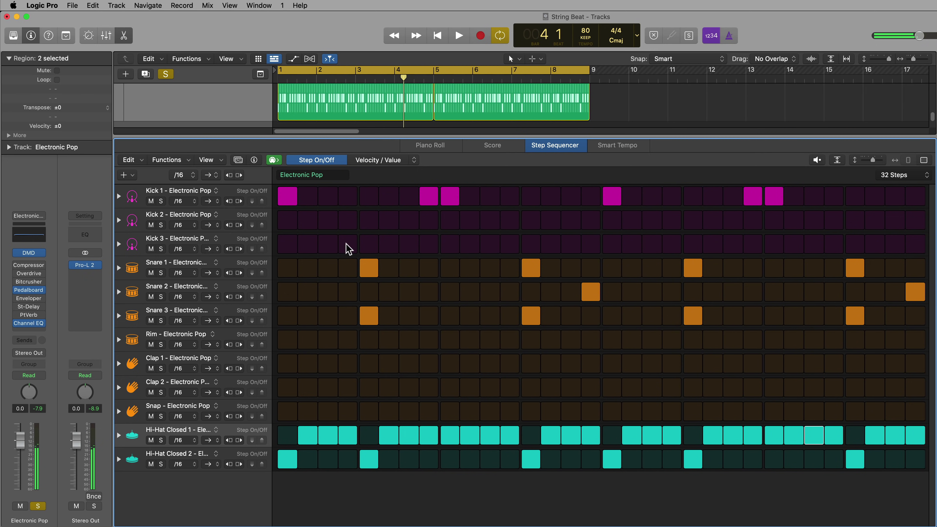
key(p)
key(p)
Open the Piano track's Inst 1 region in the Piano Roll and play it from the start.
double_click(383, 207)
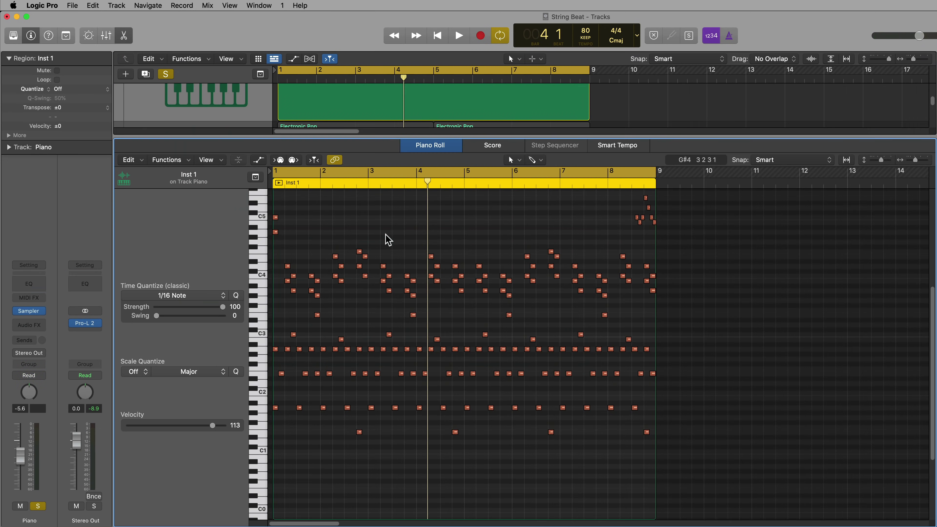
scroll(384, 234, up, 1)
scroll(390, 248, up, 2)
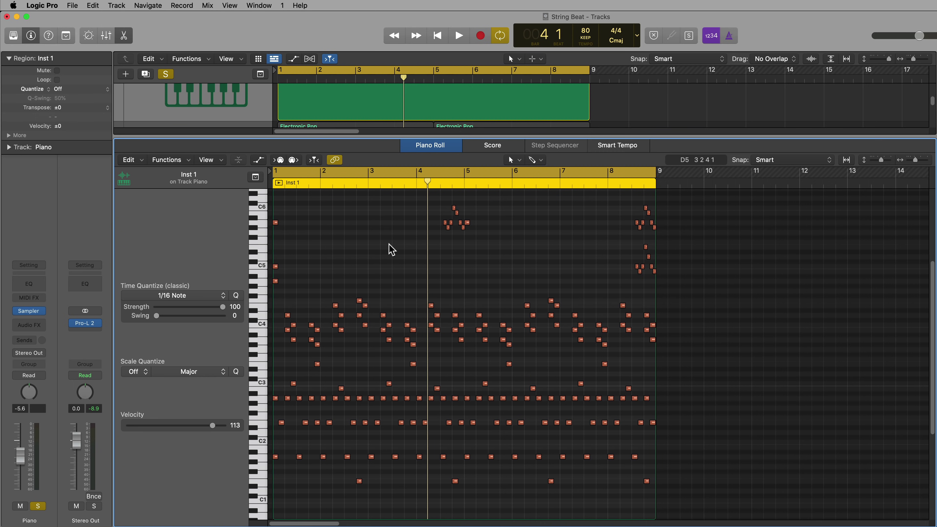
key(Return)
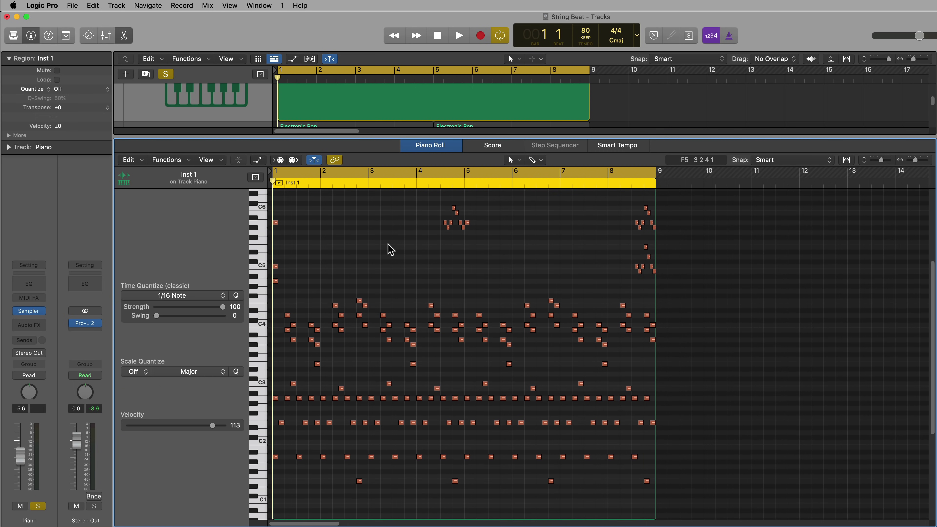
key(super+Right)
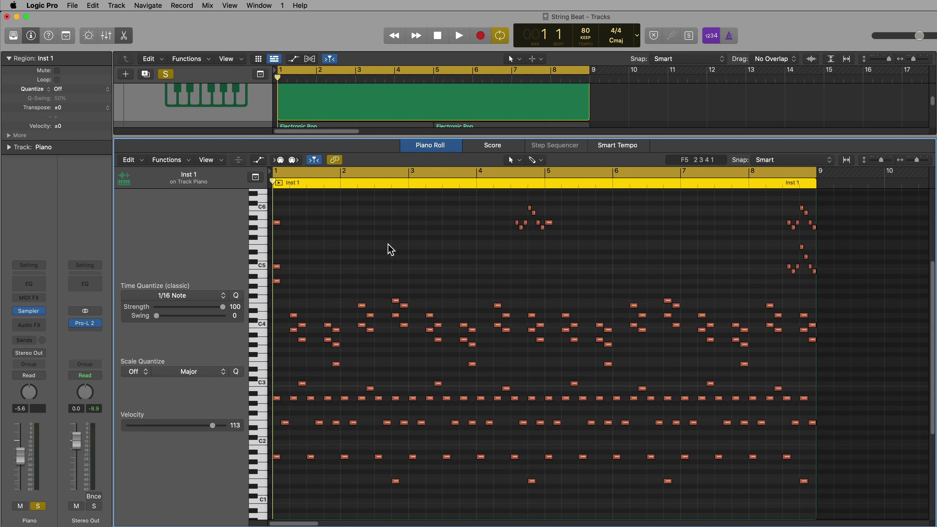
key(space)
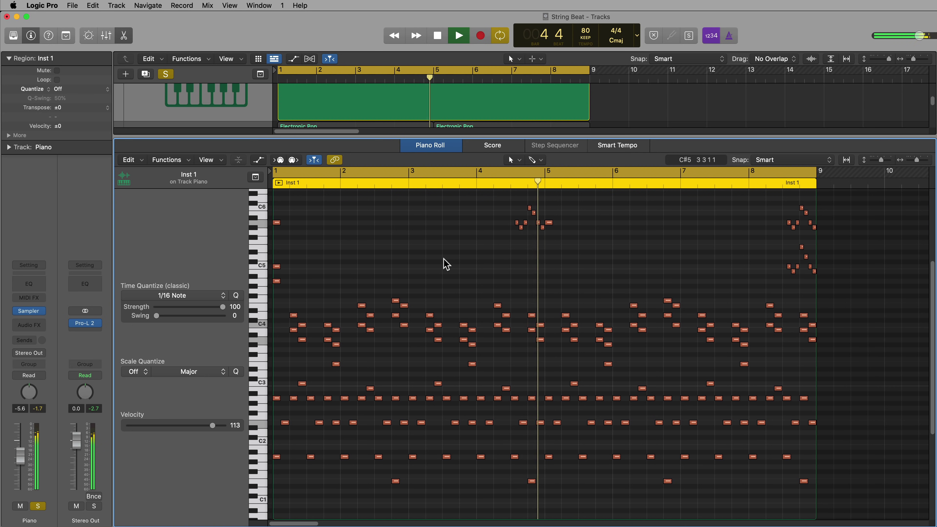
key(space)
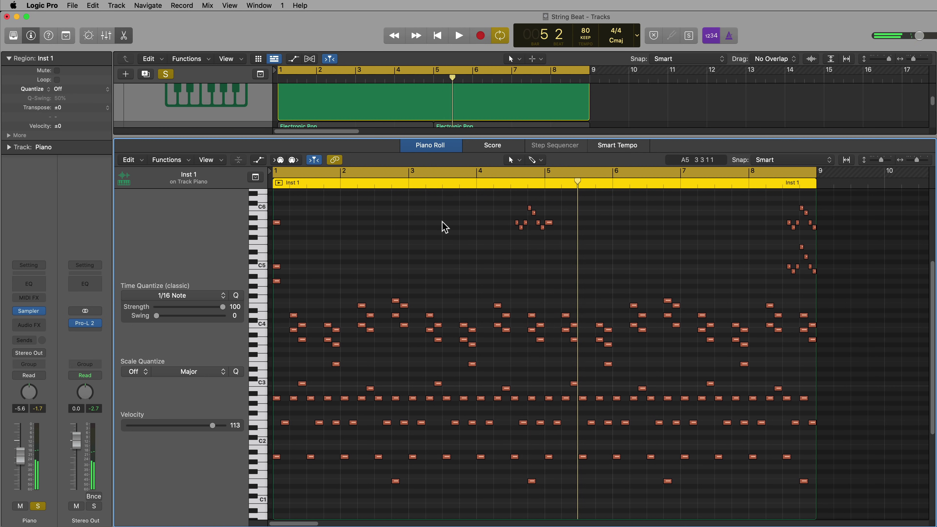
Examine the piano part by selecting its bass, lower-mid, middle and high note groups in turn, ending with the three high notes at bar 1.
scroll(448, 231, down, 1)
scroll(450, 236, down, 5)
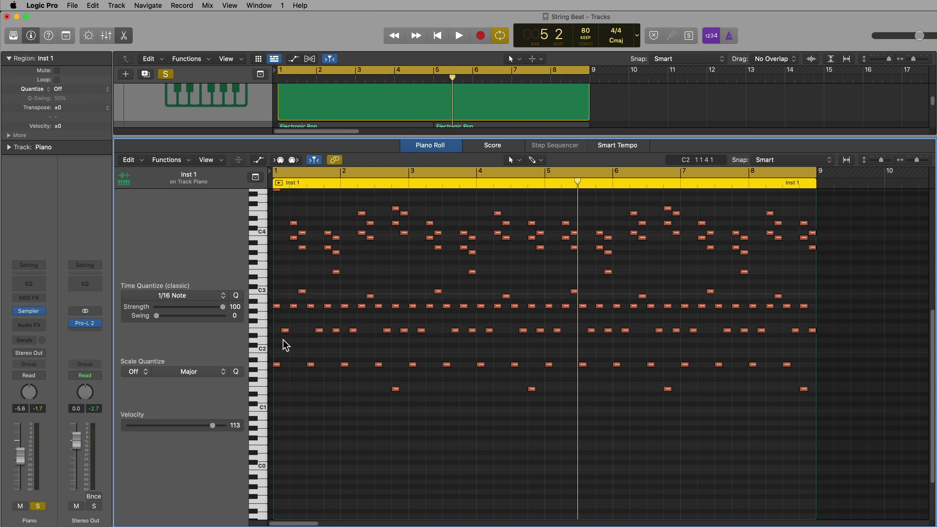
drag(281, 355, 717, 431)
drag(277, 286, 822, 356)
scroll(674, 350, up, 3)
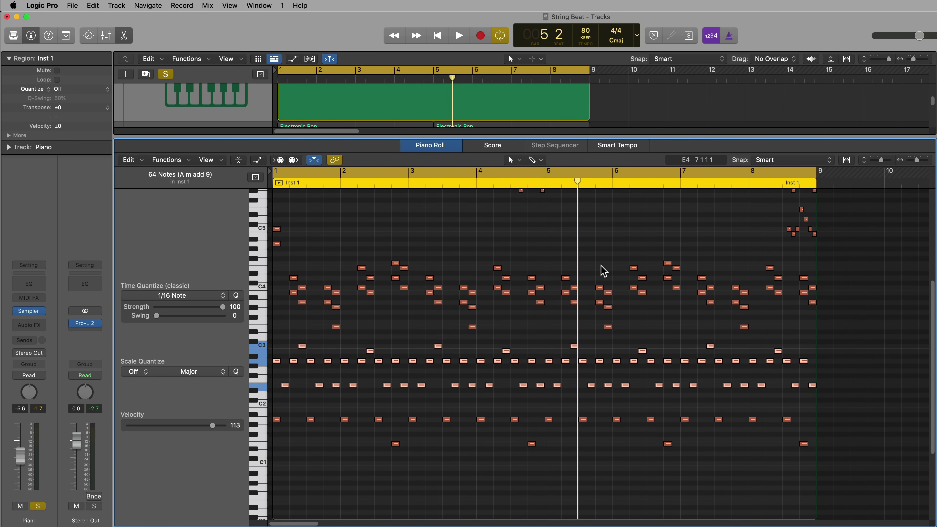
drag(288, 264, 844, 334)
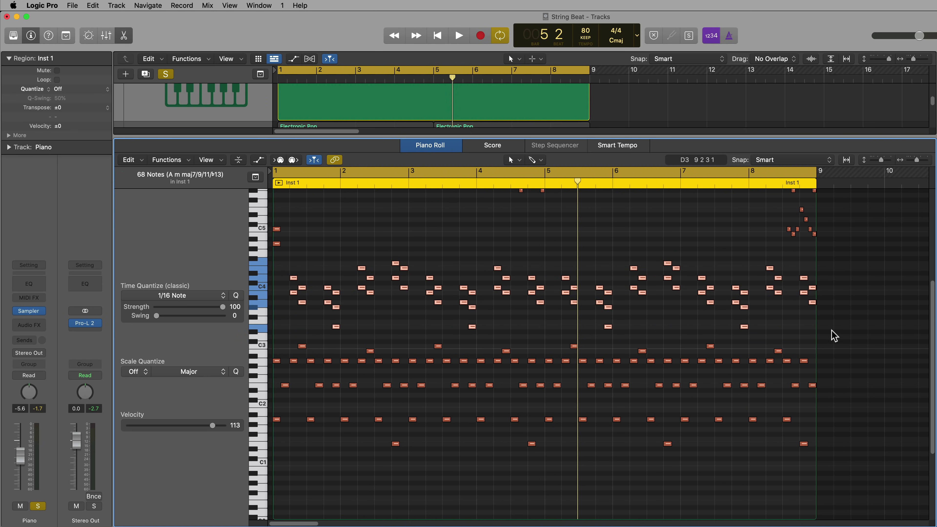
scroll(615, 266, up, 6)
drag(500, 251, 823, 352)
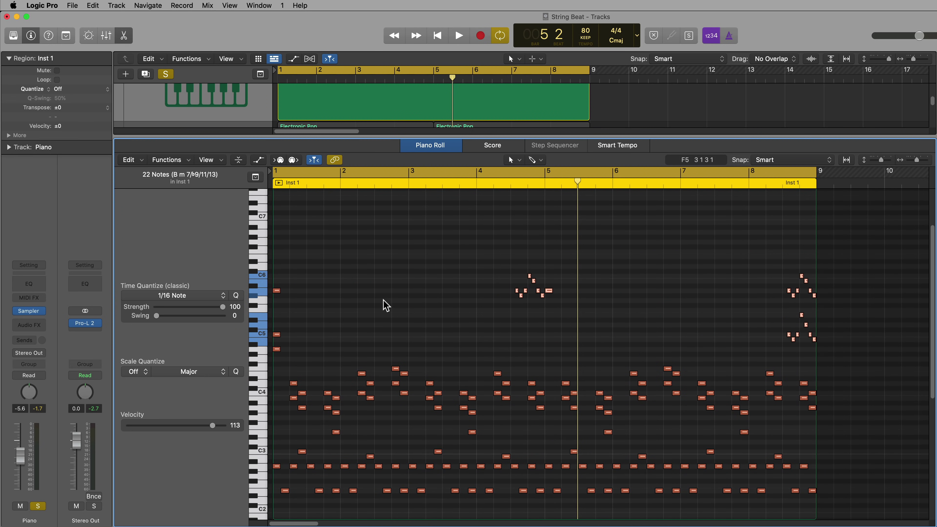
drag(305, 279, 274, 368)
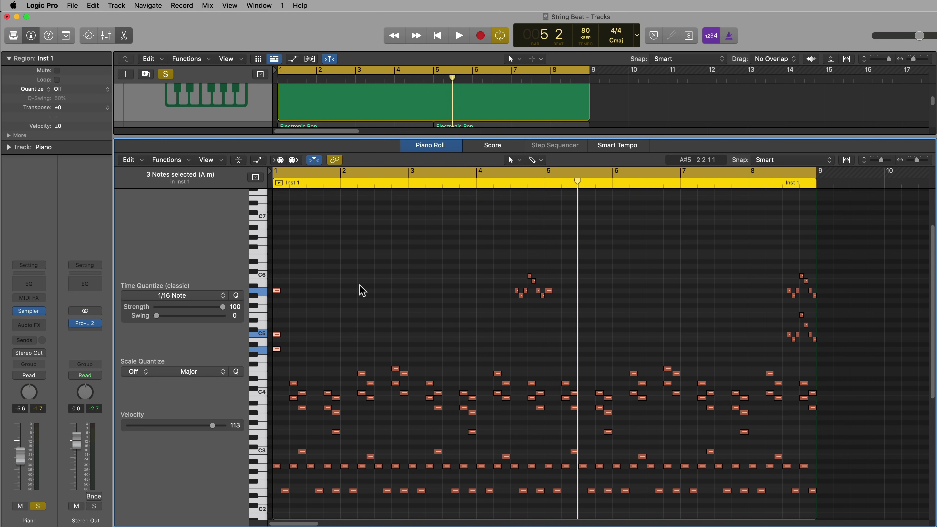
key(e)
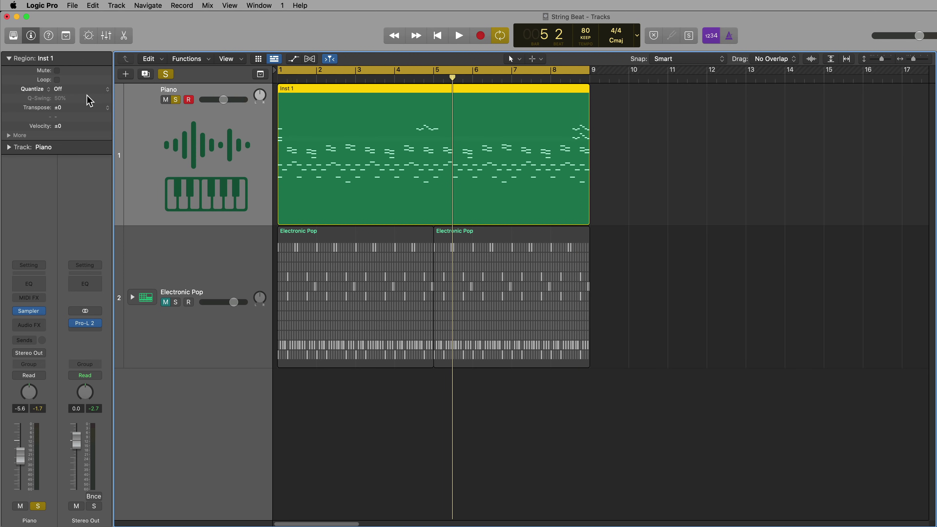
Duplicate the Piano track three times with the same settings.
click(146, 75)
click(146, 76)
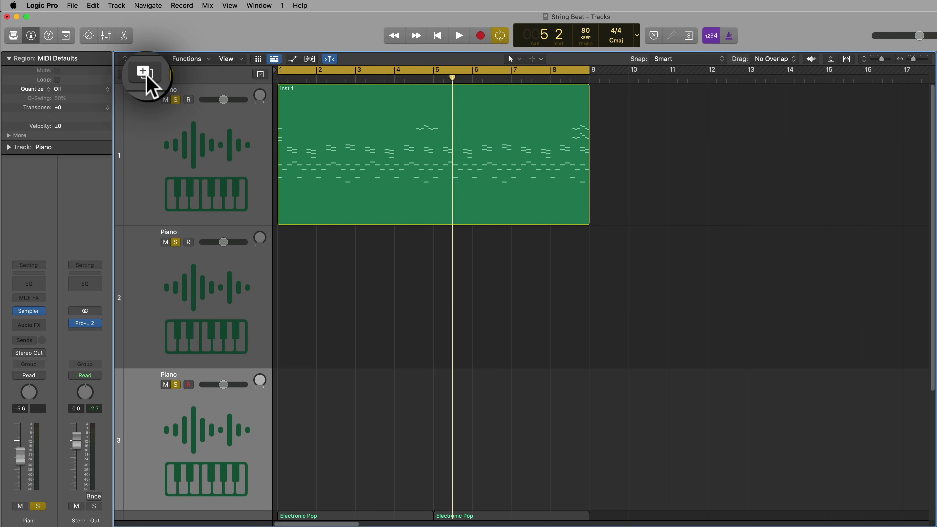
click(146, 75)
key(super+Up)
key(super+Up)
key(super+Up)
key(super+Up)
key(super+Up)
key(super+Up)
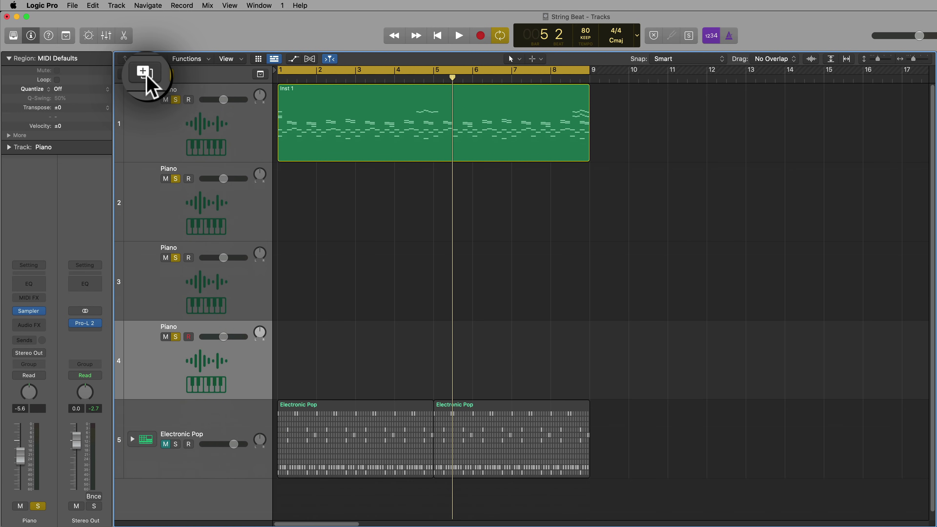
Copy the Inst 1 region onto the duplicate tracks and strip the track 4 copy down to its lowest bass notes.
drag(319, 153, 310, 334)
double_click(468, 372)
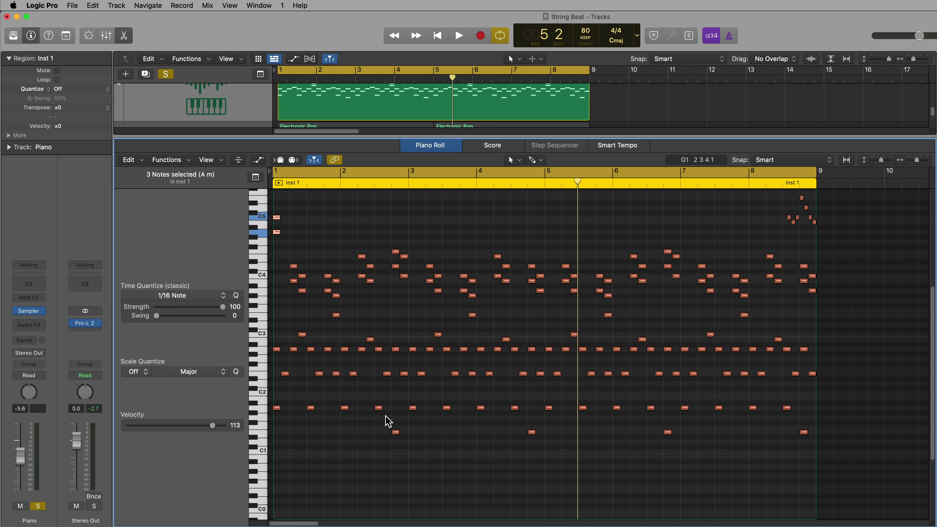
scroll(385, 419, up, 4)
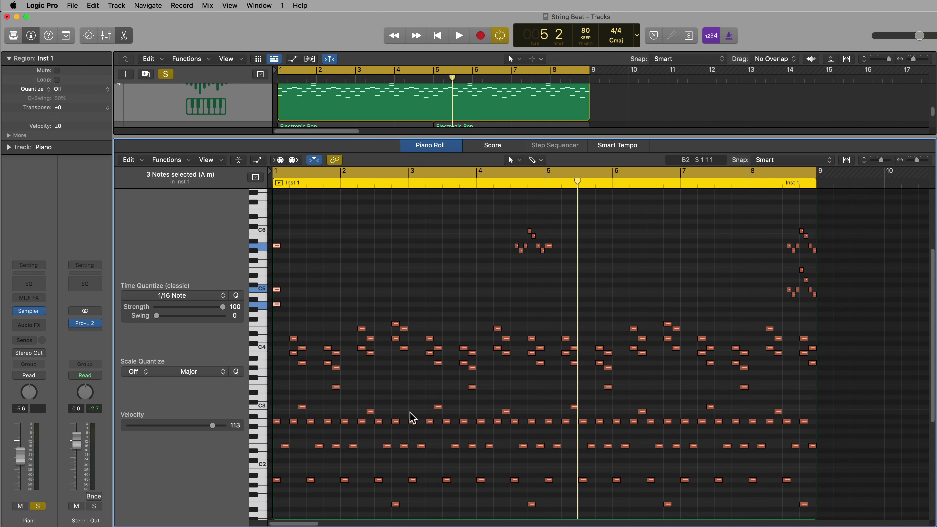
drag(815, 215, 269, 402)
key(Delete)
scroll(550, 352, down, 7)
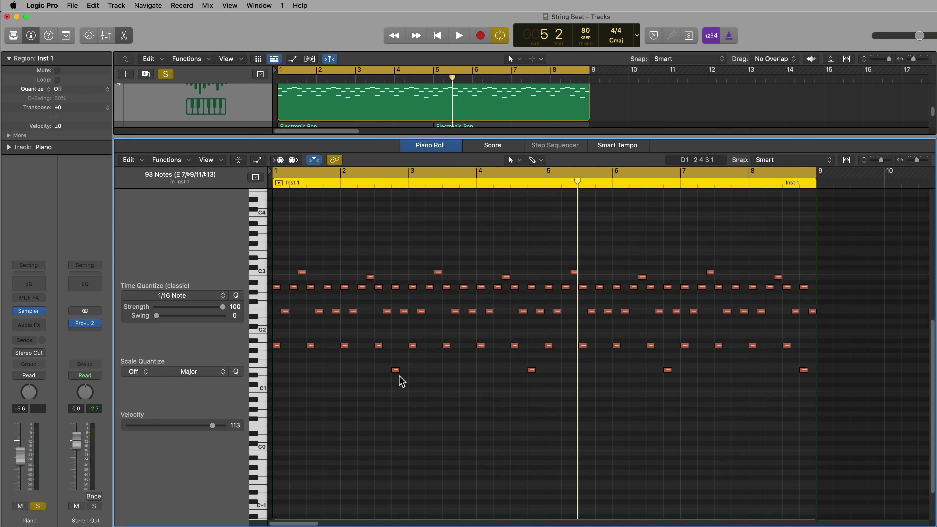
drag(847, 240, 268, 318)
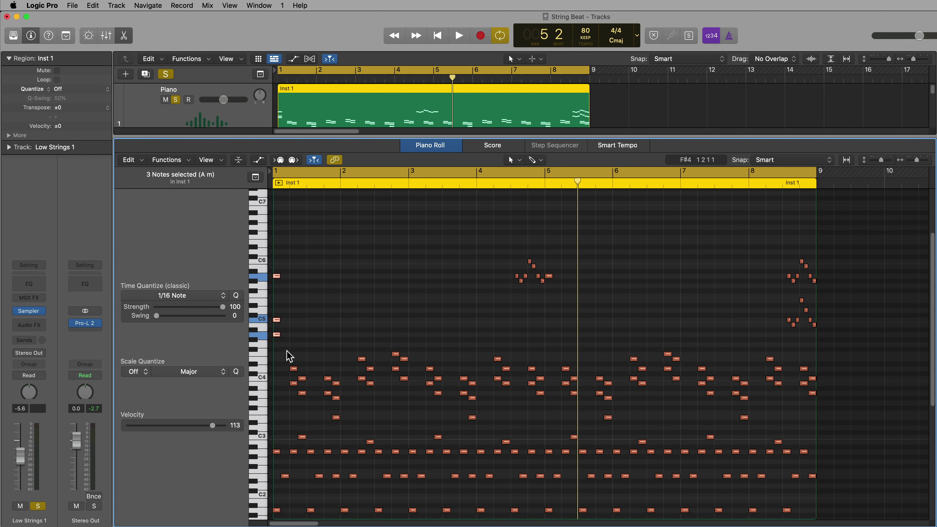
Delete all notes below the highest part in the first Piano track's Inst 1 region.
drag(286, 352, 828, 516)
key(Delete)
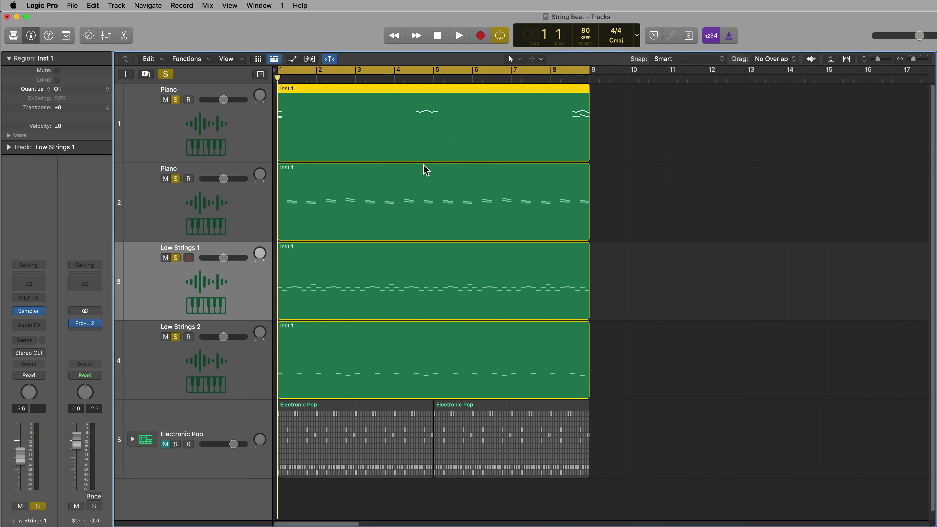
Load Studio Strings on the Low Strings 2 track and choose the String Ensemble instrument.
key(super+Right)
key(super+Right)
key(super+Left)
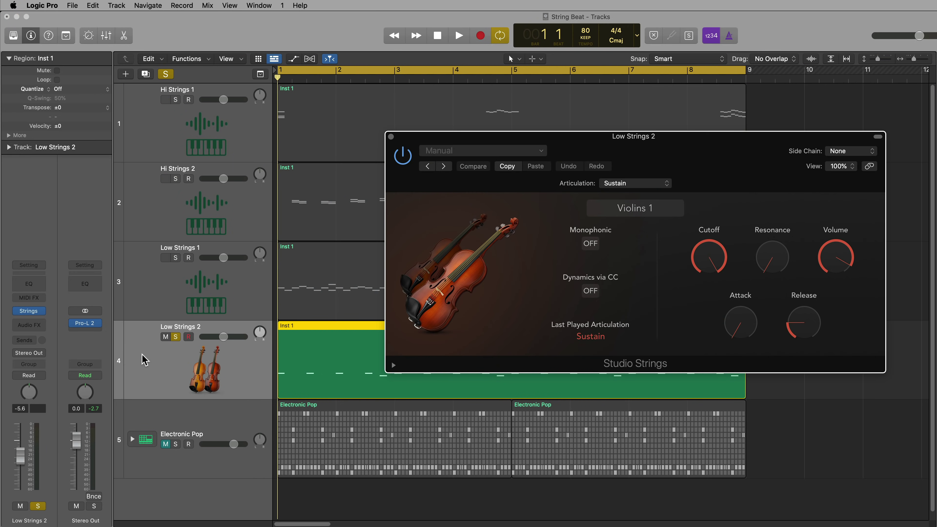
click(41, 311)
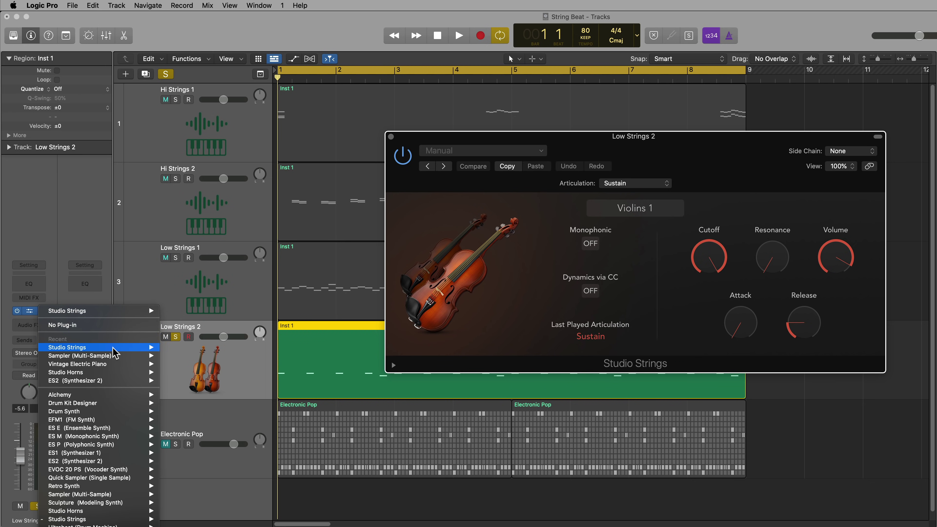
mouse_move(113, 349)
click(197, 356)
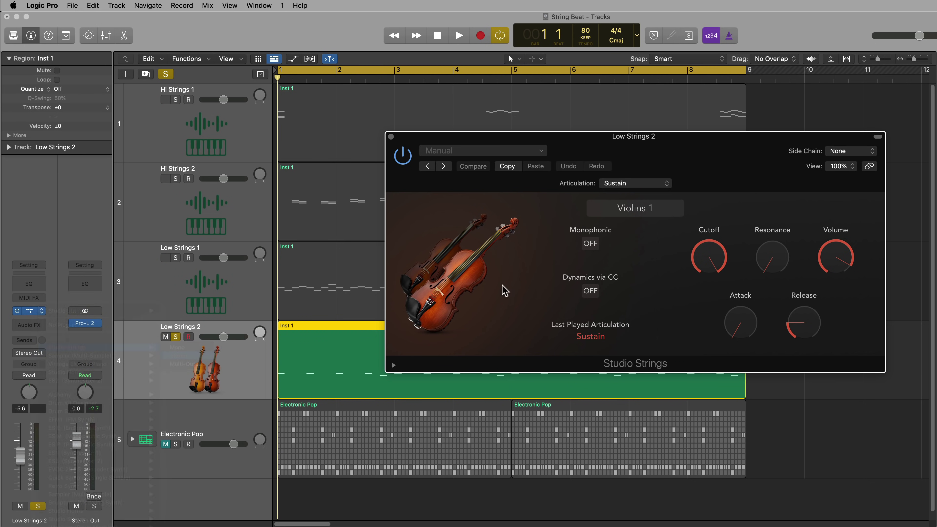
click(637, 217)
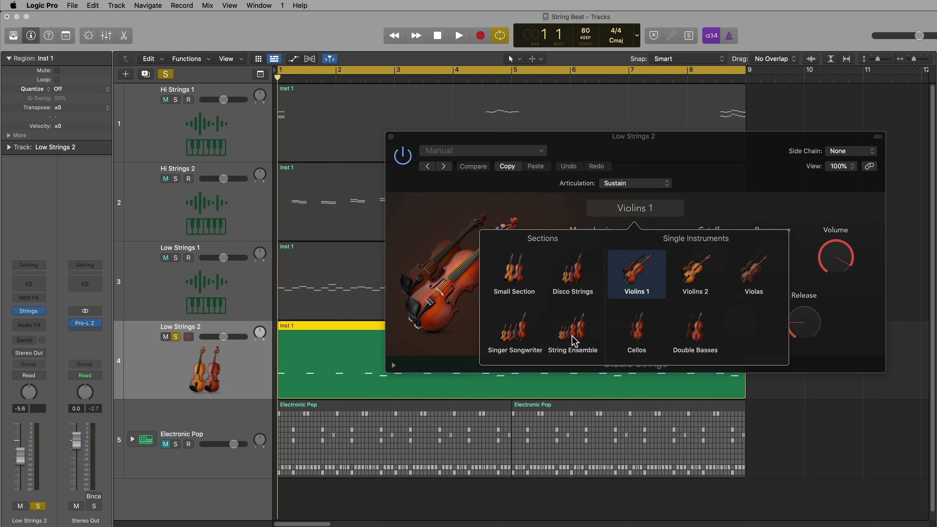
click(575, 341)
click(548, 217)
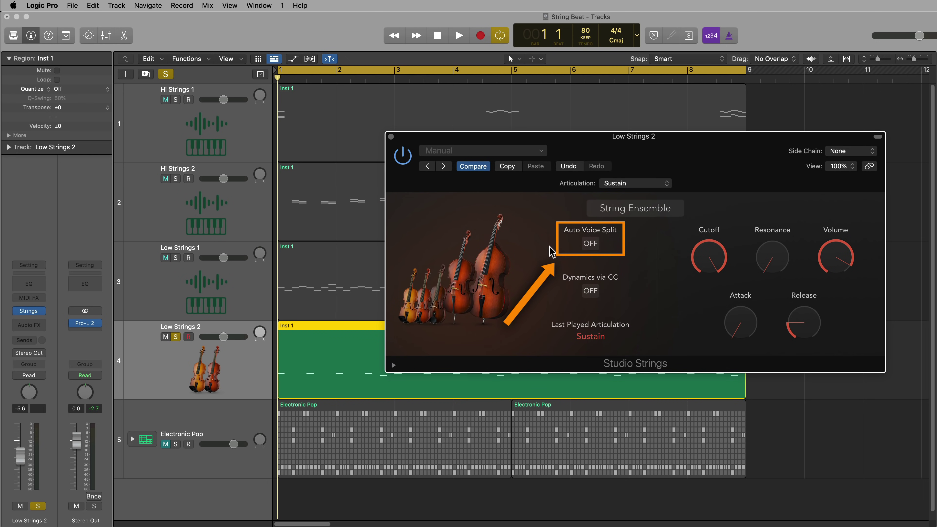
Play the Low Strings 2 part with the String Ensemble sound and close the Studio Strings window.
key(space)
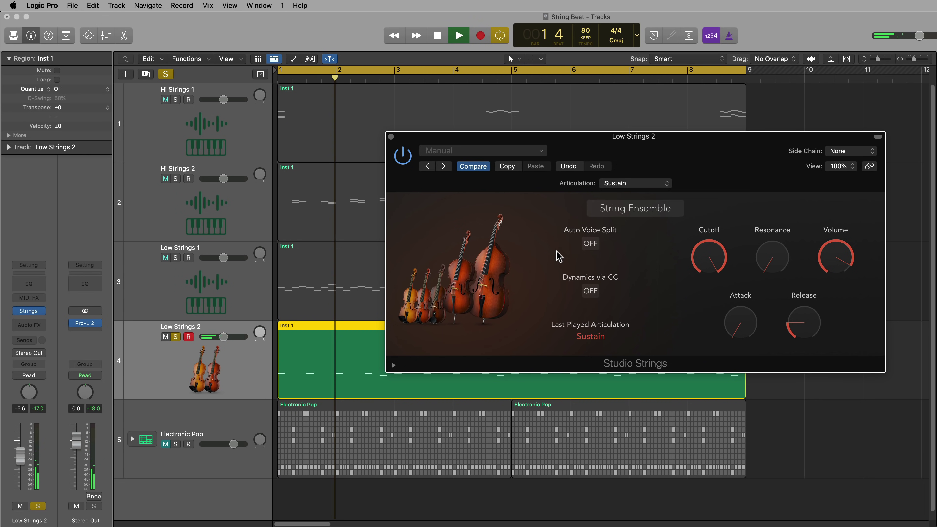
drag(565, 139, 582, 138)
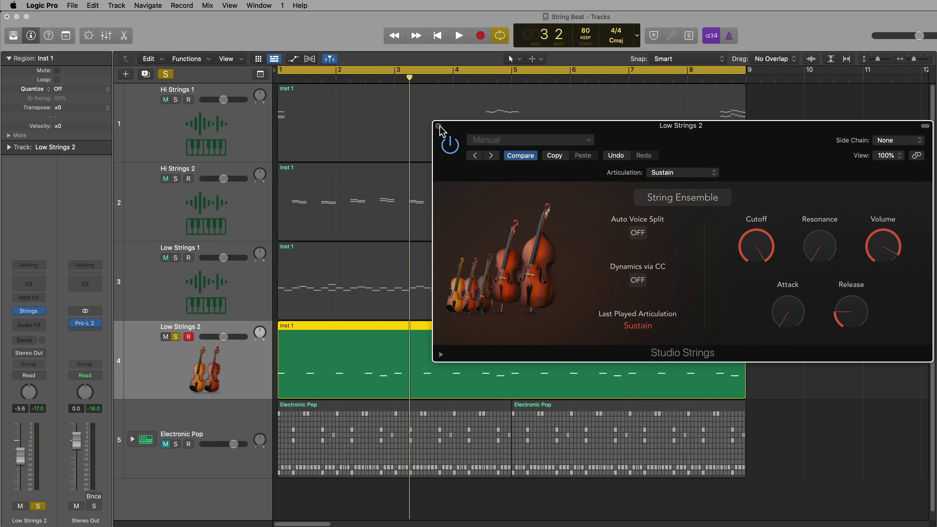
click(436, 127)
Examine the Low Strings 2 region's notes in the Piano Roll, return the playhead to bar 1 and close the editor.
double_click(383, 342)
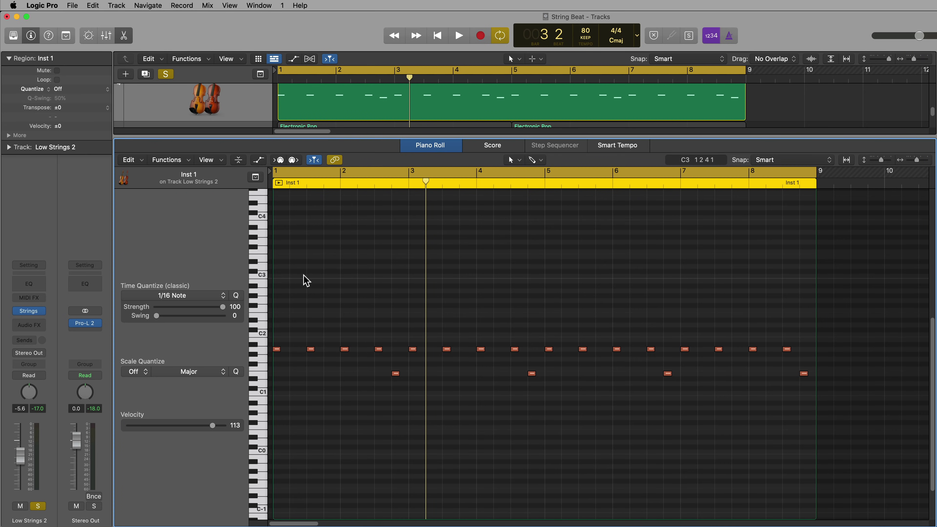
key(super+Up)
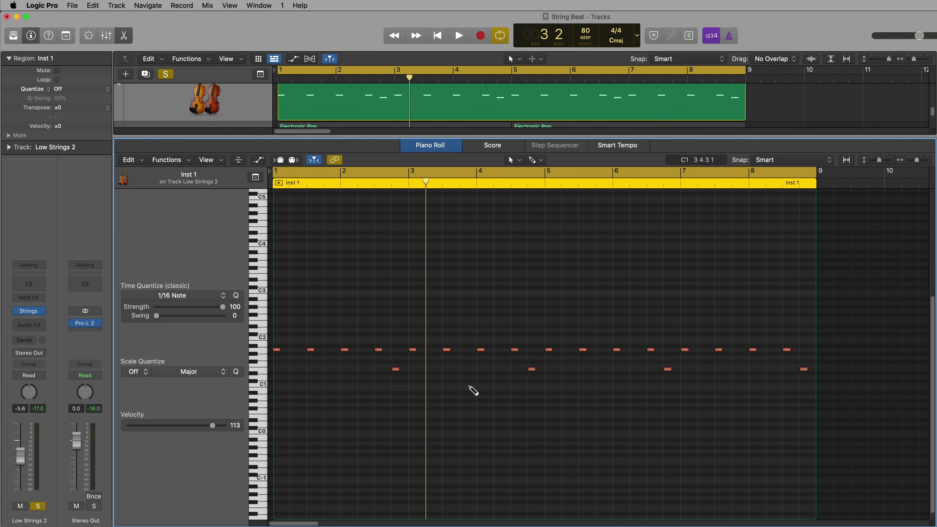
key(super+Down)
key(super+Down)
key(super+Down)
key(super+Down)
key(super+Down)
key(super+Right)
key(Return)
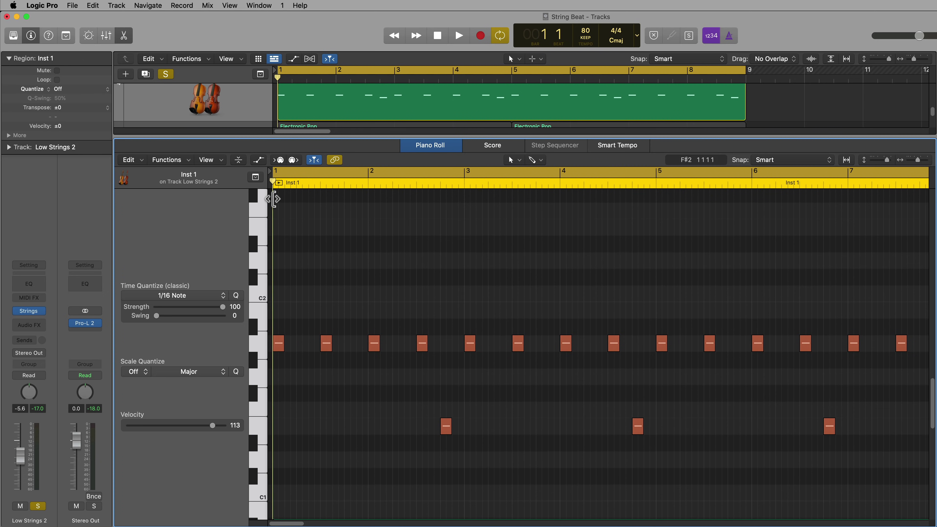
key(e)
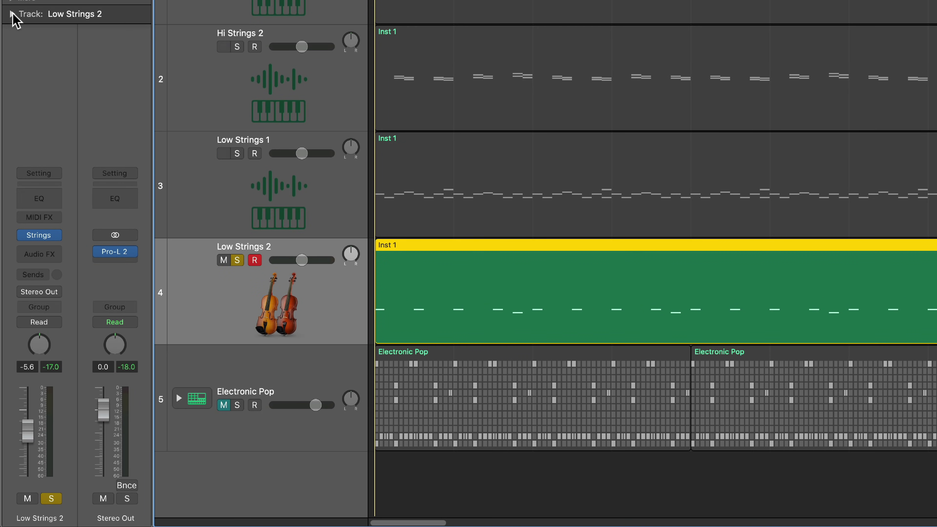
Show the Low Strings 2 track parameters and create a new articulation set for the track.
click(8, 147)
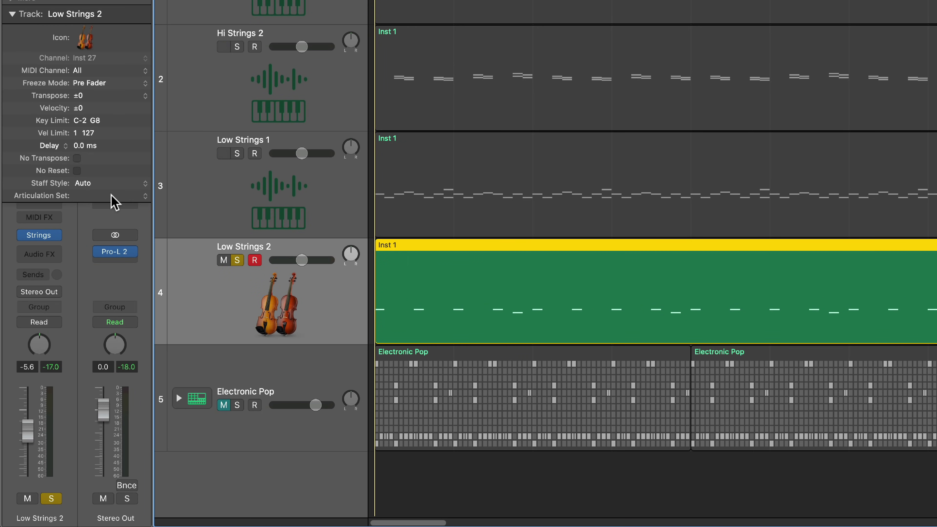
click(113, 199)
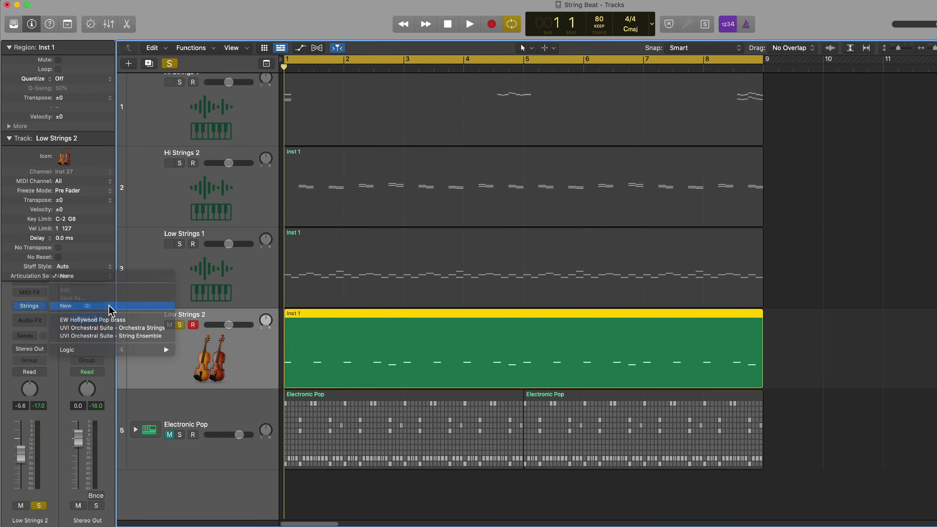
click(146, 236)
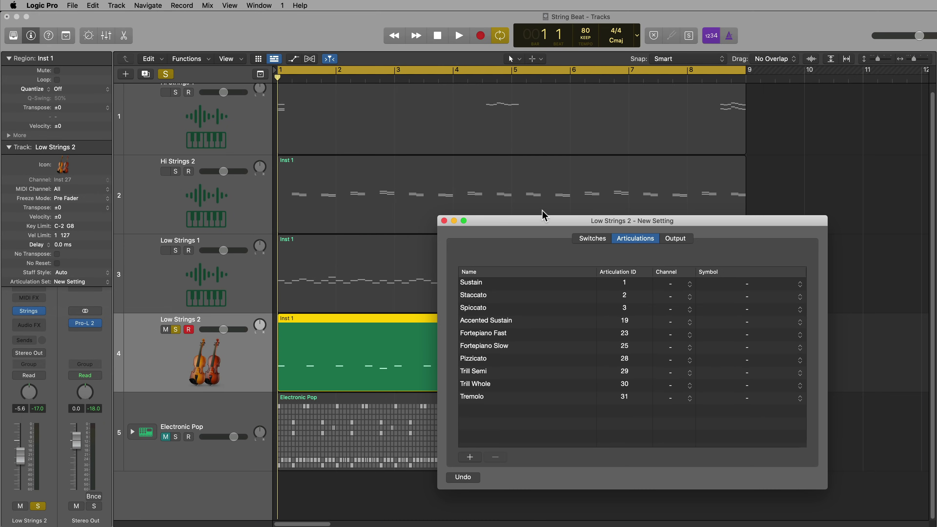
Review the articulations from Sustain through Trill Whole in the new Low Strings 2 articulation set and close its window.
drag(540, 221, 418, 159)
click(180, 145)
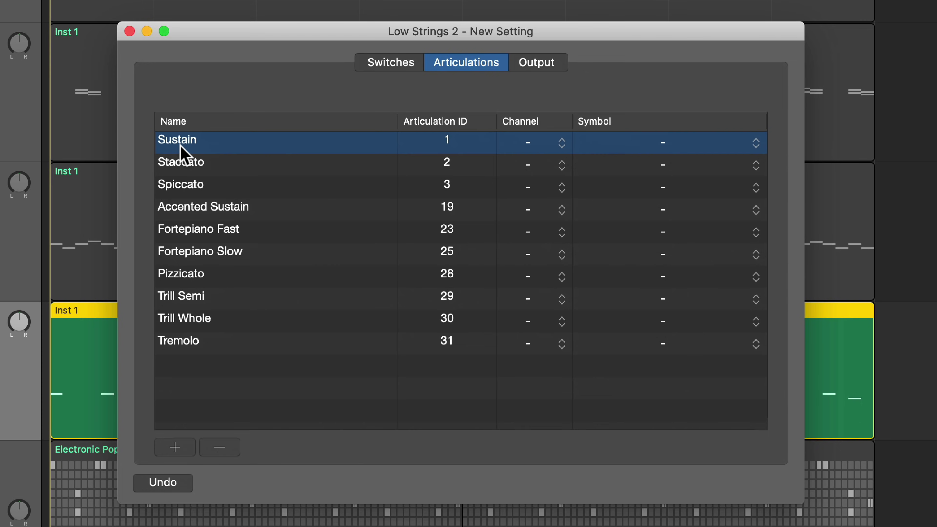
key(Down)
key(Down)
key(Down)
key(Down)
key(Down)
key(Down)
key(Down)
key(Down)
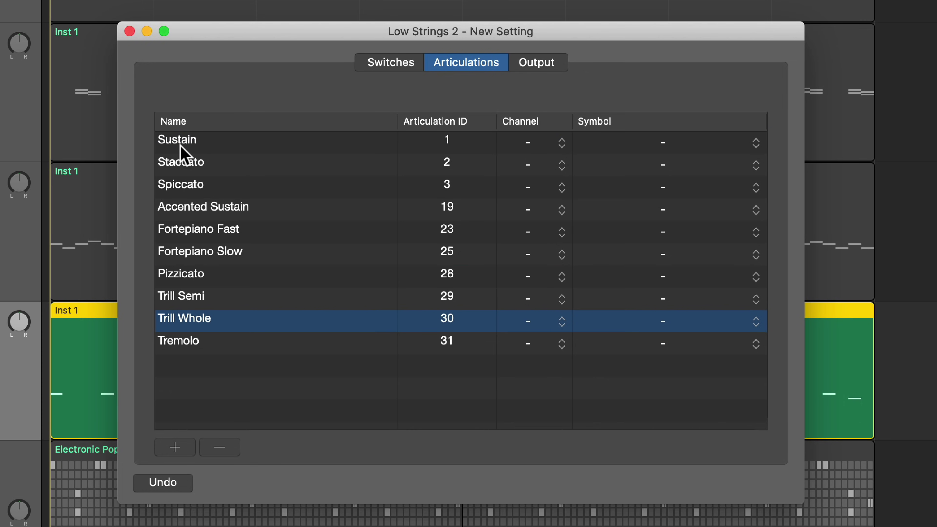
click(130, 32)
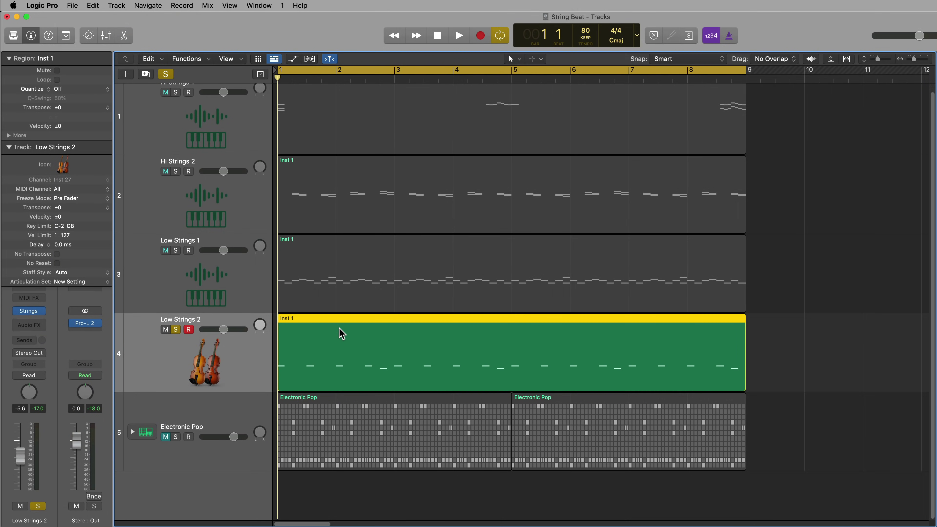
Open the Low Strings 2 region in the Piano Roll and set all its notes to the Staccato articulation.
double_click(342, 333)
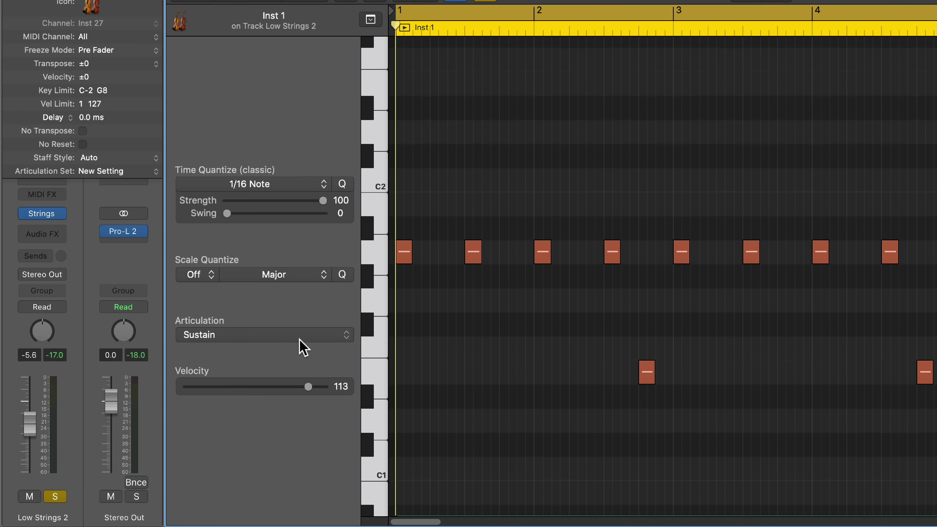
click(299, 338)
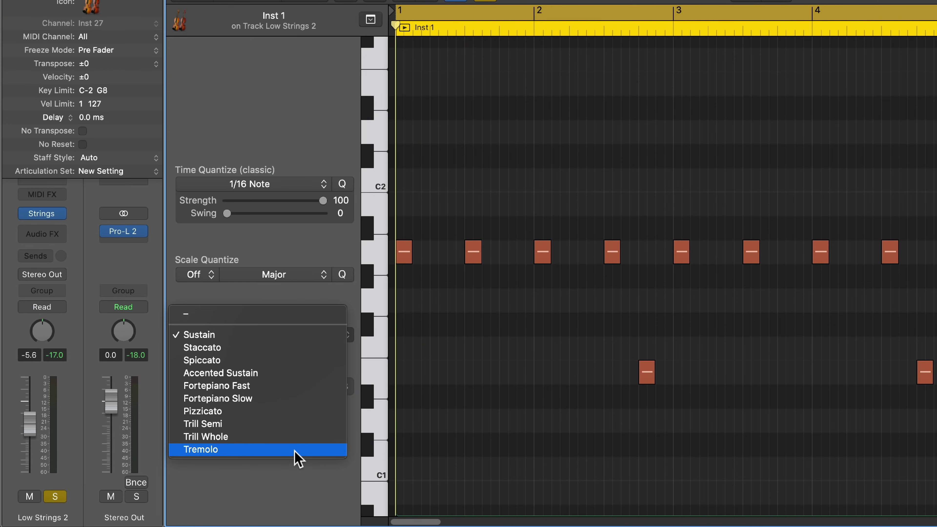
click(522, 184)
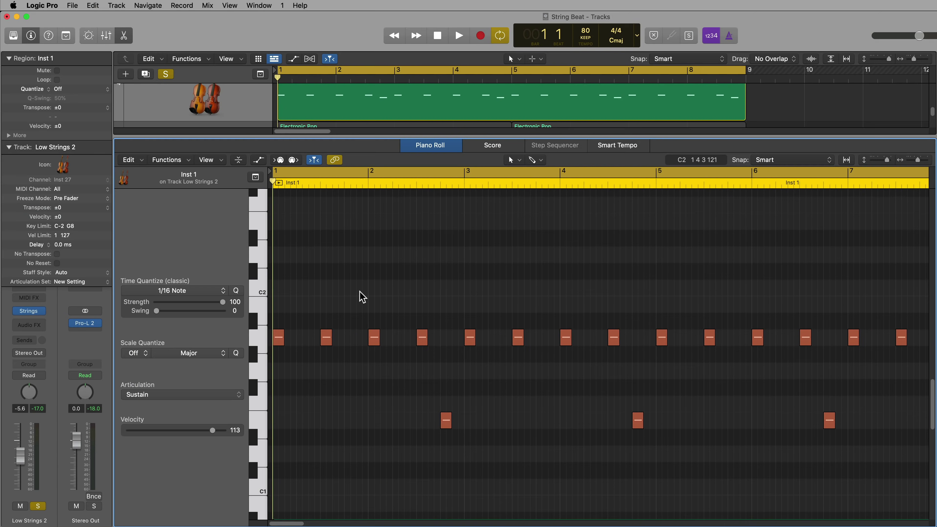
key(super+a)
click(157, 396)
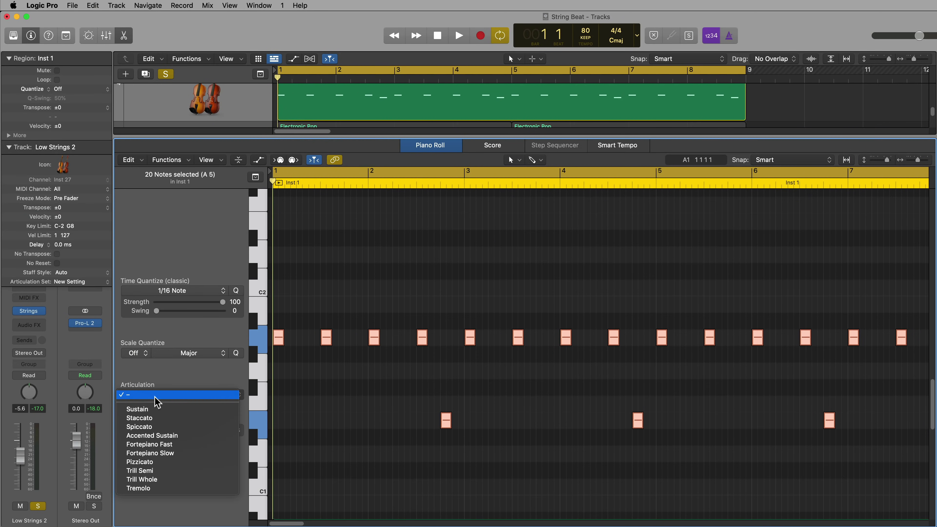
click(332, 406)
Listen to the Low Strings 2 part with its staccato notes, stop playback and close the Piano Roll.
key(space)
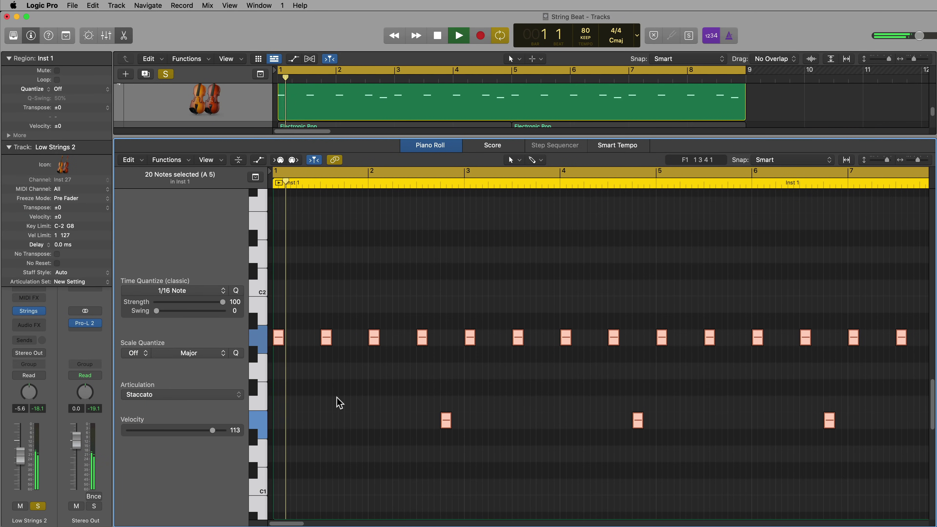
click(336, 403)
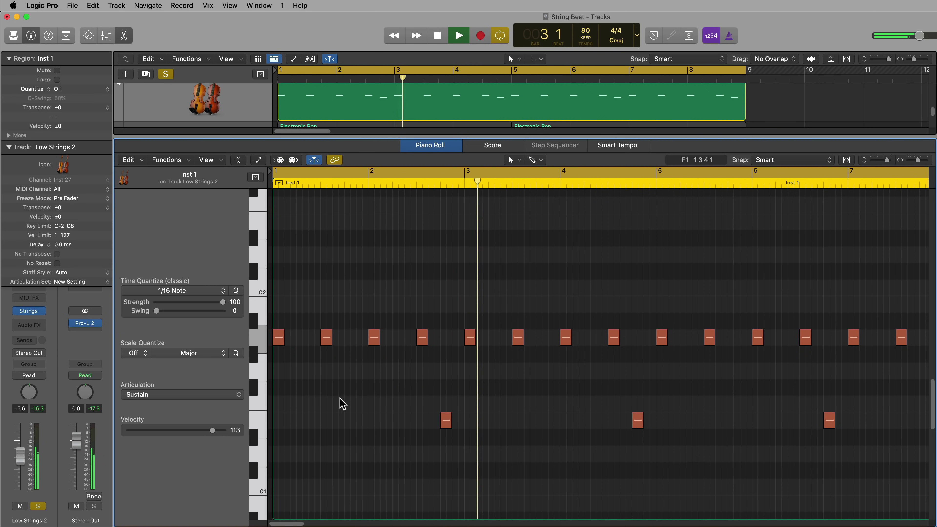
key(space)
key(e)
Disarm and unsolo Low Strings 2, solo Low Strings 1, and play its region in the Piano Roll.
click(189, 330)
click(178, 329)
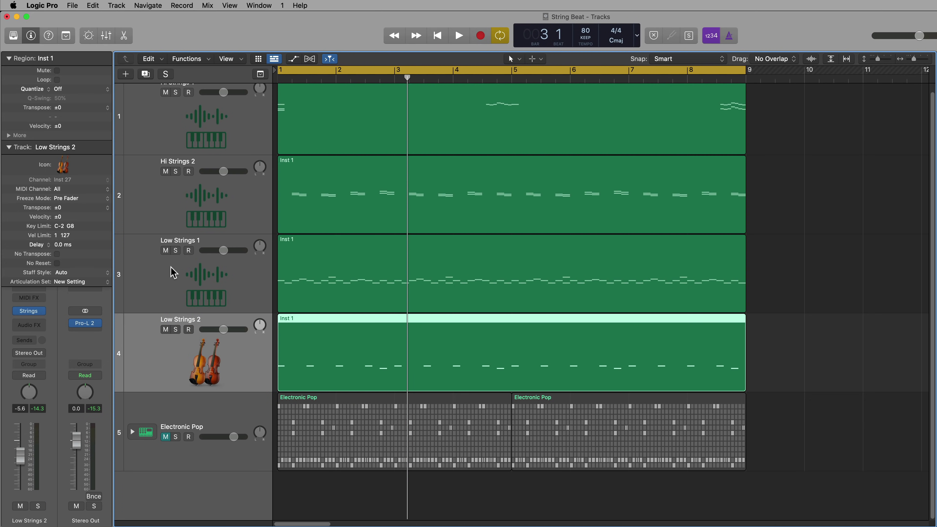
click(175, 252)
double_click(325, 279)
key(space)
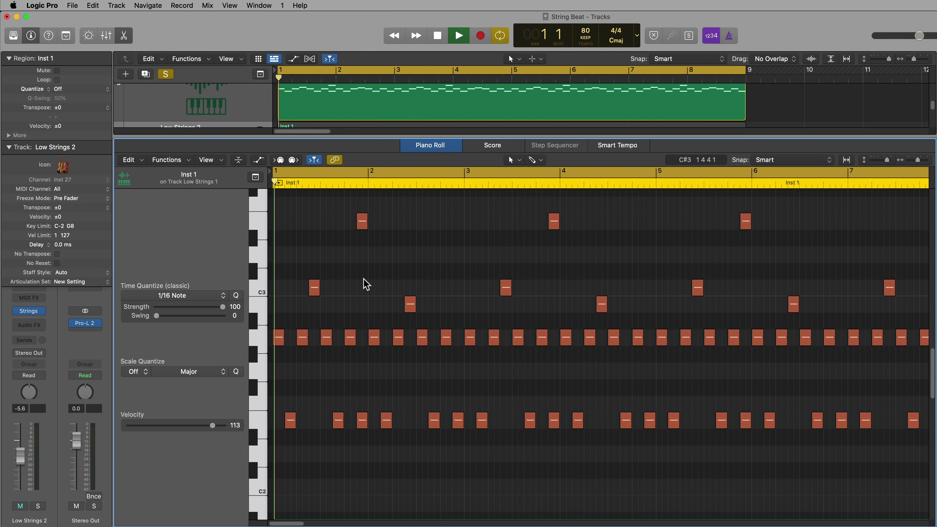
Load stereo Studio Strings on the Low Strings 1 track with the String Ensemble instrument and close the plug-in window.
click(191, 115)
click(43, 311)
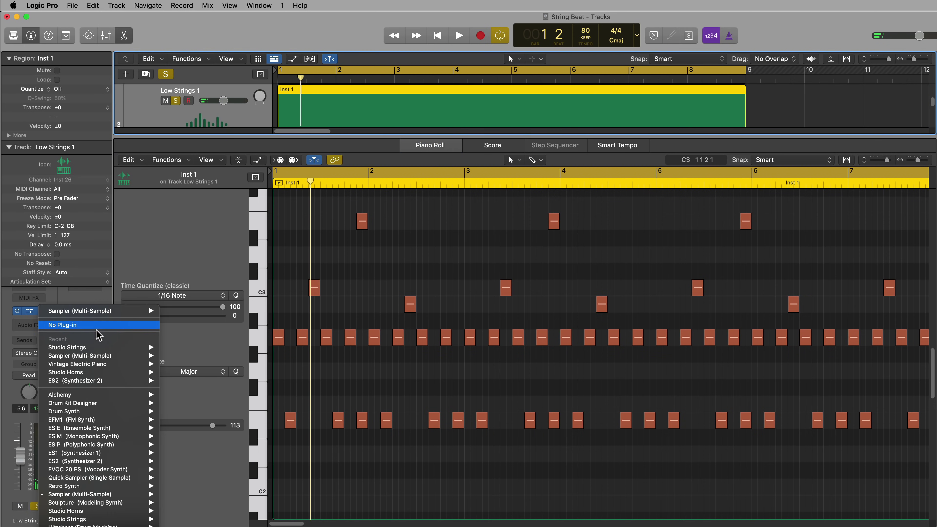
mouse_move(104, 348)
click(171, 356)
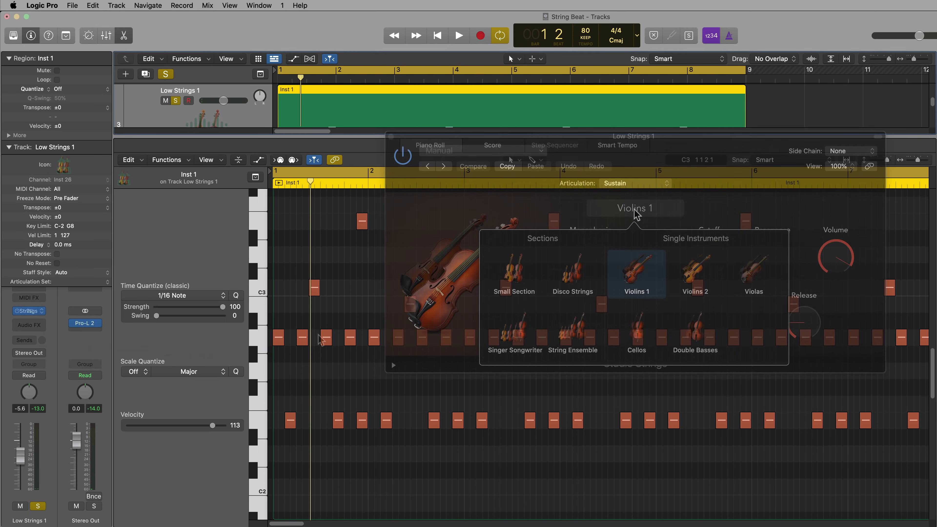
click(578, 329)
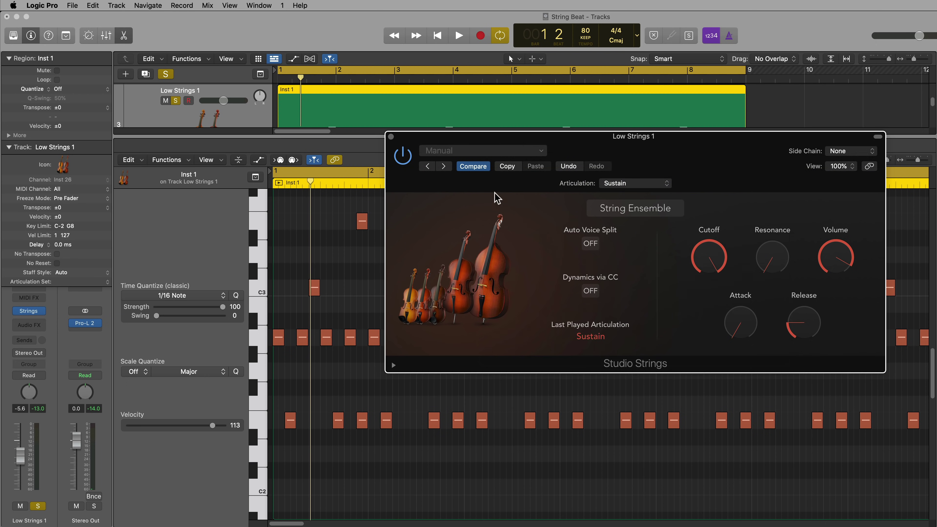
click(391, 137)
Create a new articulation set for the Low Strings 1 track and close its window.
click(85, 281)
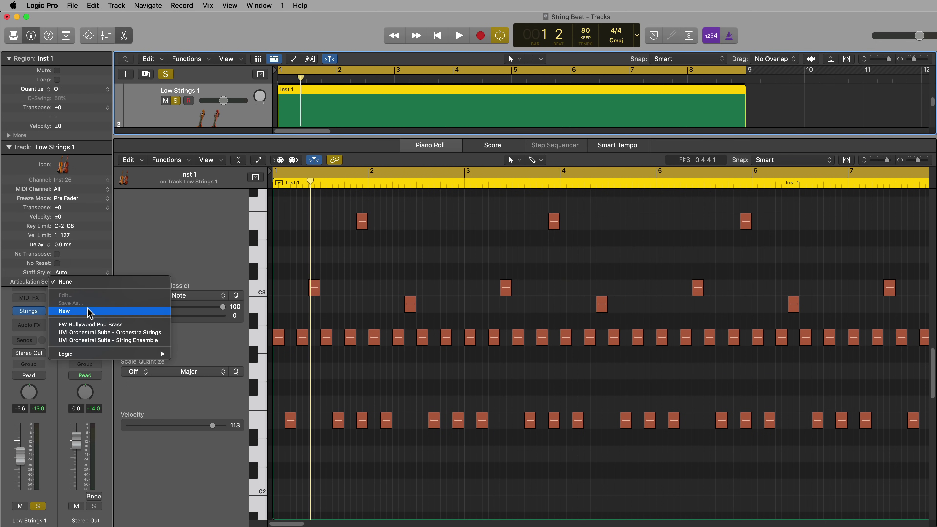
click(148, 311)
click(445, 221)
Set all notes in the Low Strings 1 region to the Staccato articulation and play the part.
key(super+a)
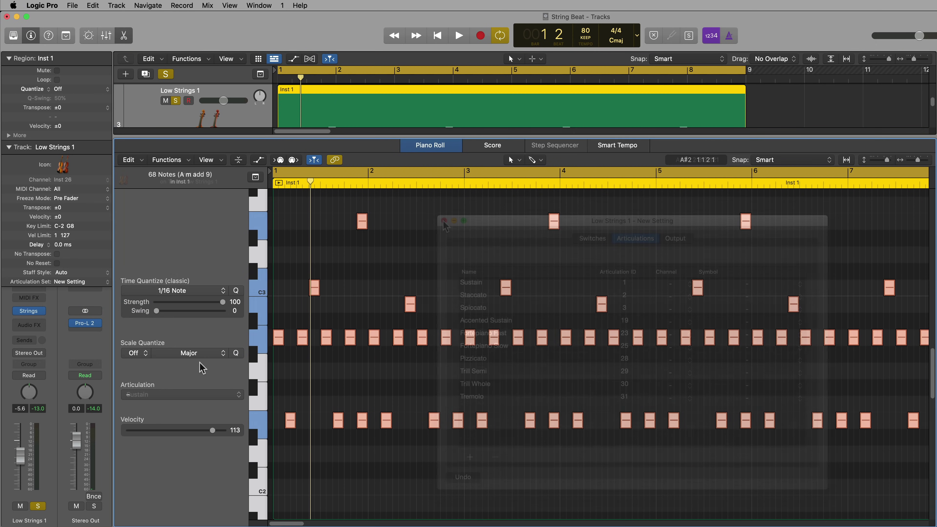
click(186, 394)
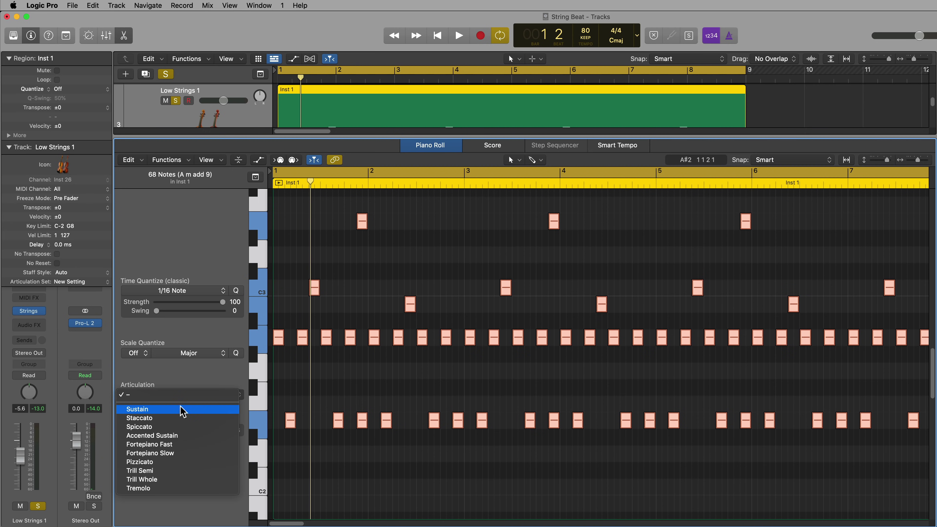
click(182, 418)
key(space)
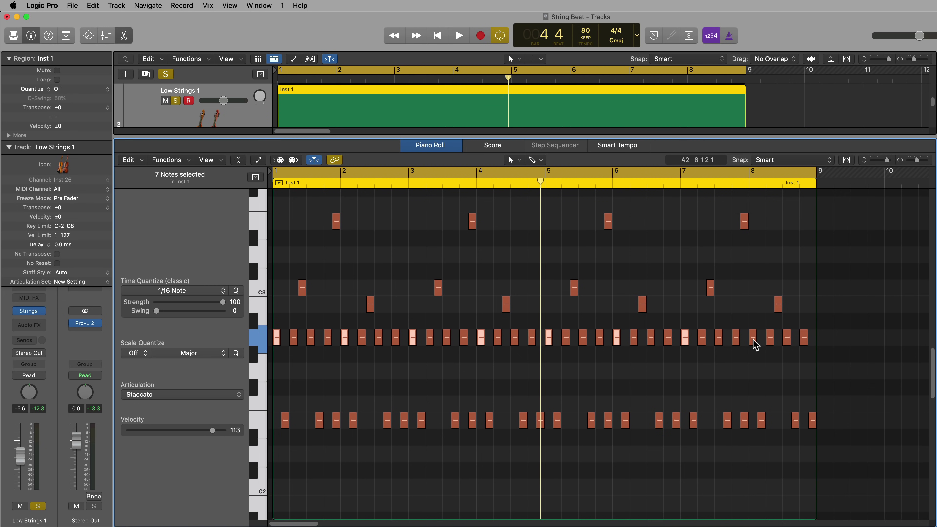
Set the A2 notes on the first beat of every bar in Low Strings 1 to Sustain and play from the start.
click(194, 400)
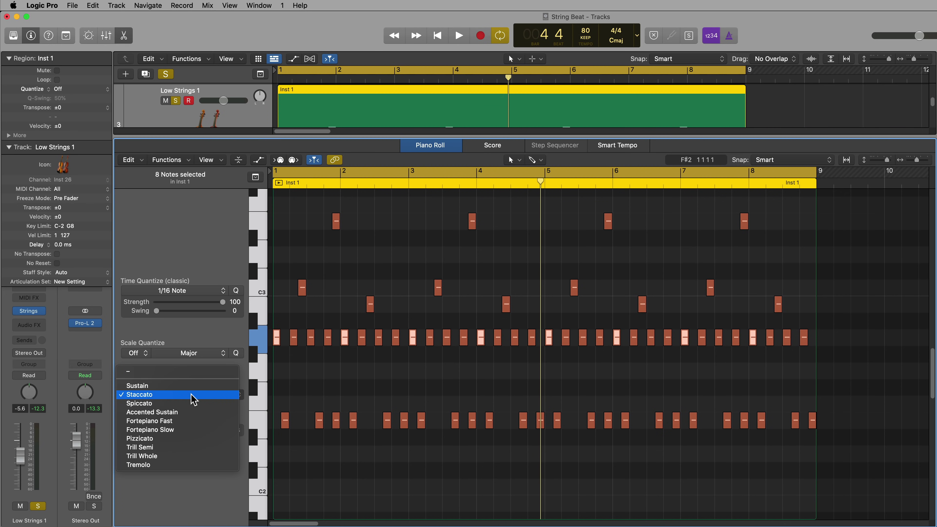
click(190, 386)
click(400, 249)
key(Return)
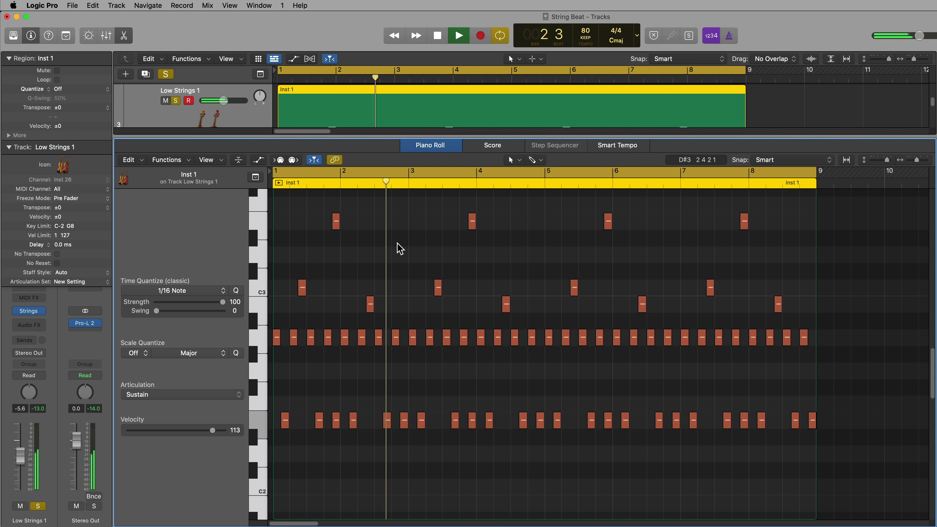
Stop playback, set the A2 notes on beat 3 of every Low Strings 1 bar to Sustain, and play the part.
key(space)
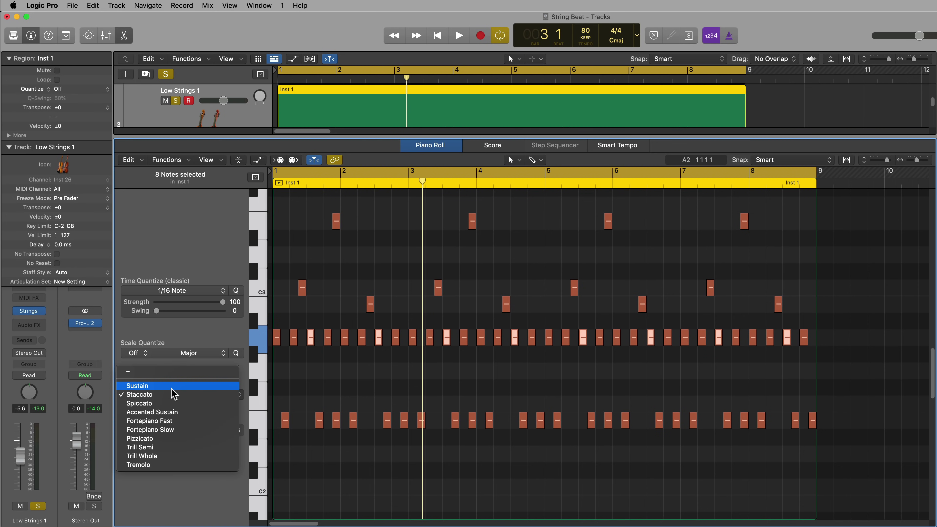
click(171, 387)
key(space)
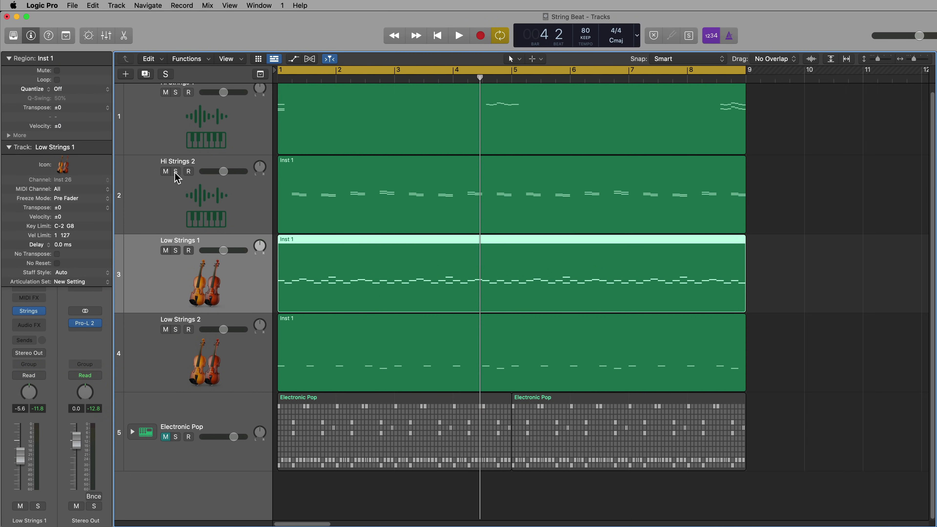
Solo the Hi Strings 2 track and open its Inst 1 region in the Piano Roll.
click(175, 171)
click(200, 220)
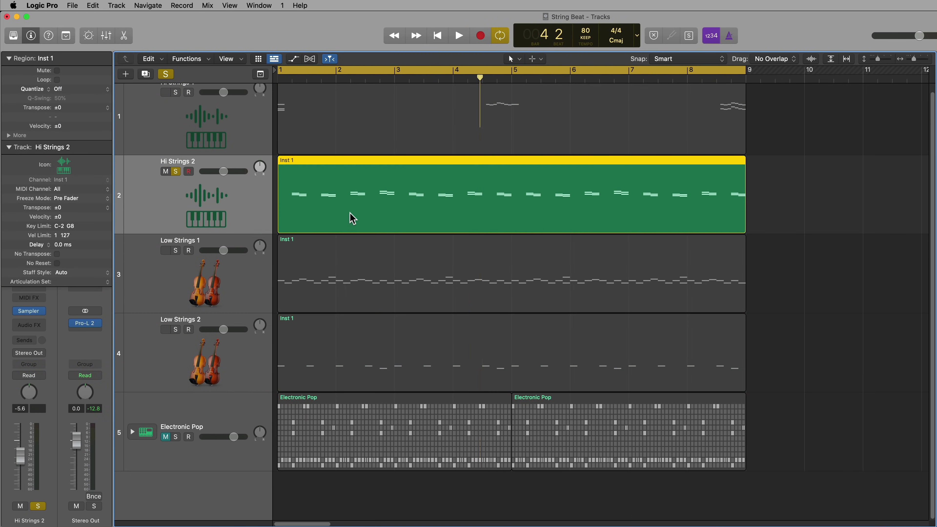
double_click(353, 218)
Load stereo Studio Strings on the Hi Strings 2 track with the String Ensemble instrument and close the plug-in window.
click(40, 311)
mouse_move(106, 349)
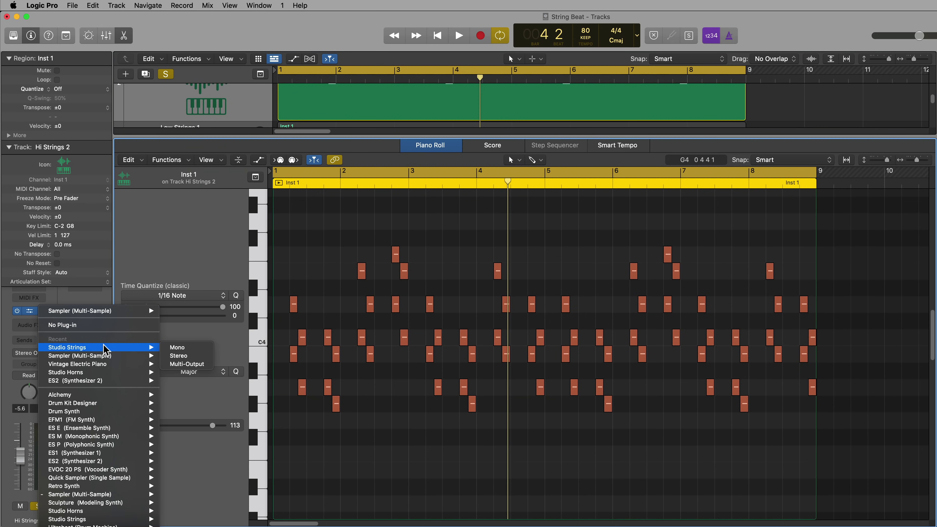
click(180, 356)
click(622, 207)
click(575, 325)
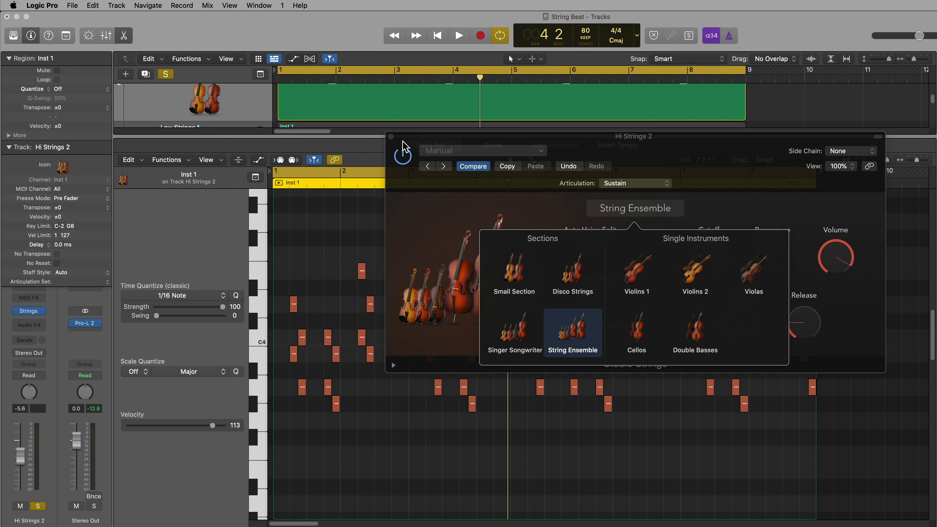
click(404, 142)
Create a new articulation set for the Hi Strings 2 track and close its window.
click(85, 281)
click(77, 313)
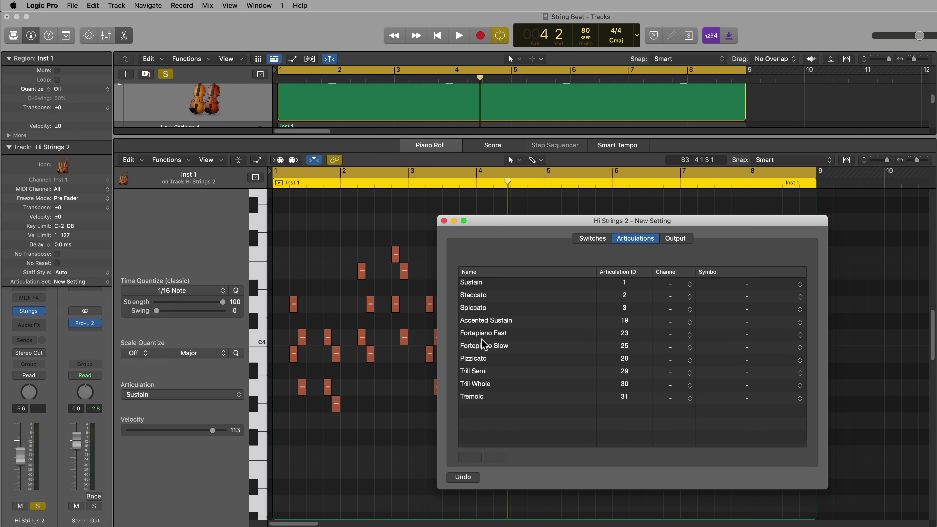
click(444, 221)
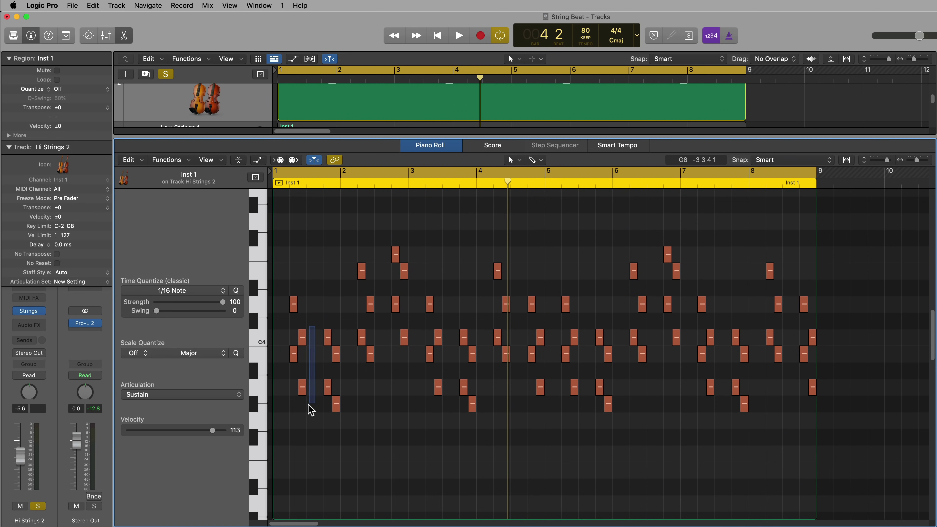
Set the second chord of each pair across the Hi Strings 2 region to Staccato and play the part.
drag(308, 404, 305, 408)
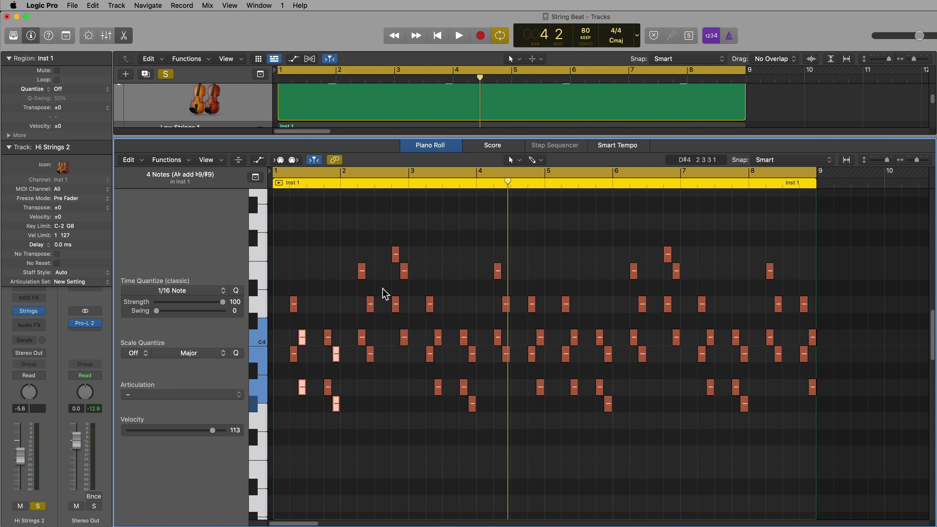
drag(372, 357, 403, 342)
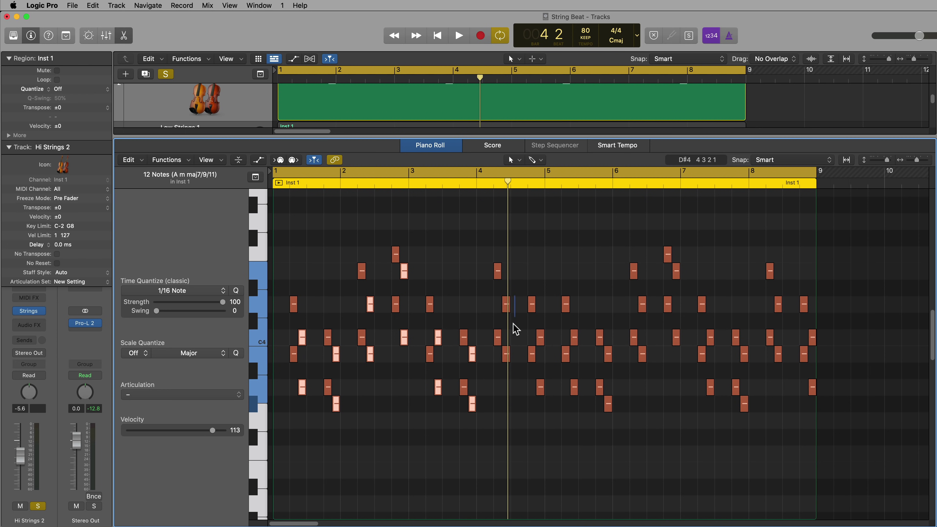
key(shift+p)
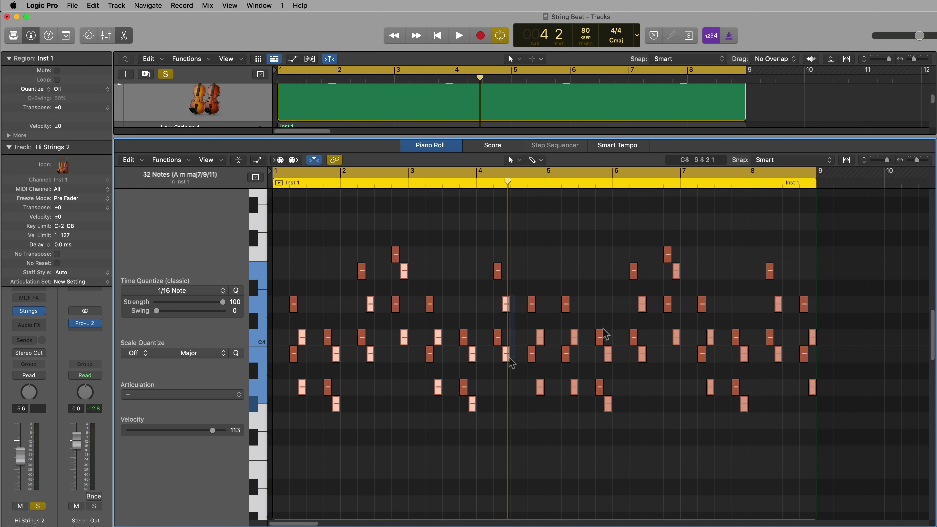
click(204, 395)
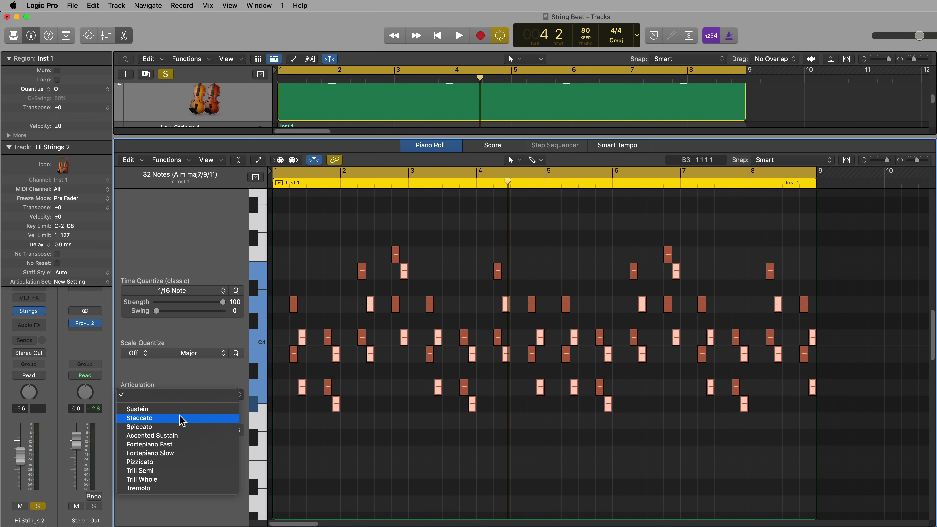
click(181, 418)
click(450, 452)
key(space)
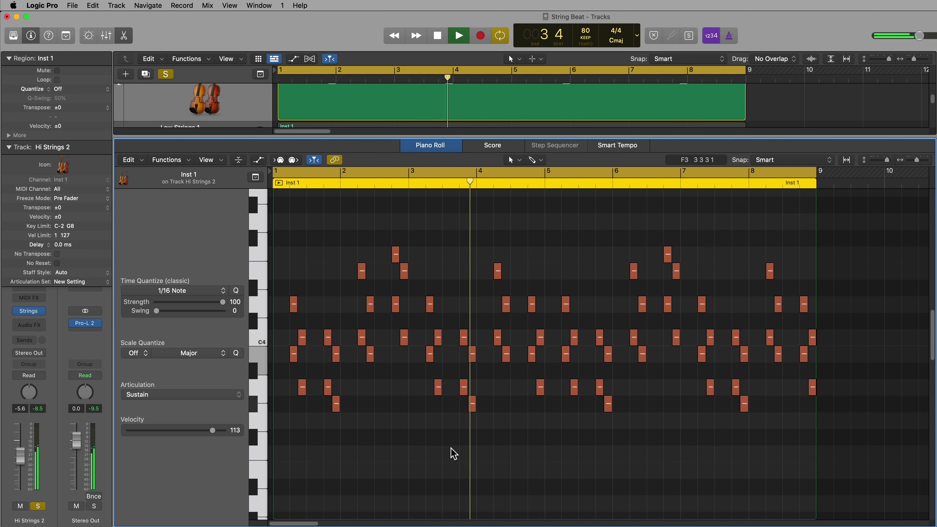
Stop playback, close the Piano Roll, and switch the solo from the Hi Strings 2 track to the Hi Strings 1 track.
key(p)
key(space)
click(176, 172)
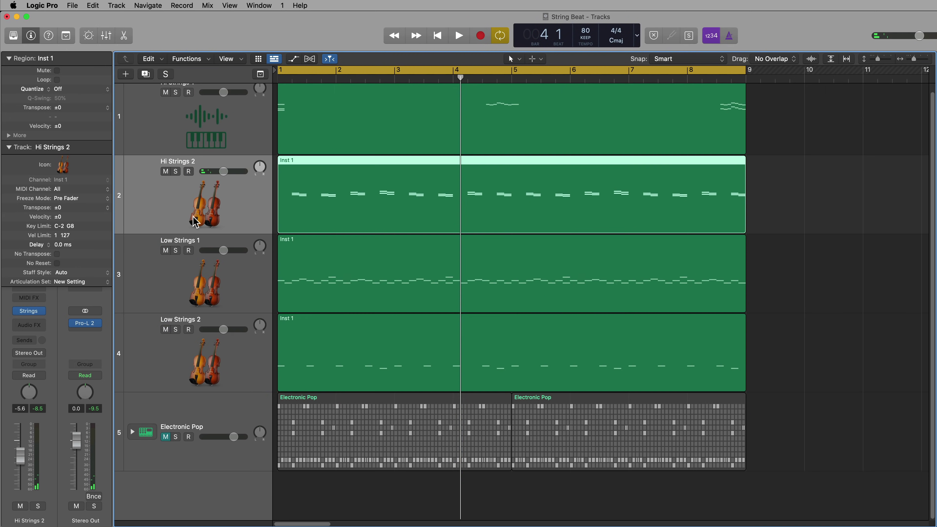
scroll(184, 203, up, 1)
click(176, 100)
Load stereo Studio Strings on the Hi Strings 1 track with the String Ensemble instrument and close the plug-in window.
click(42, 311)
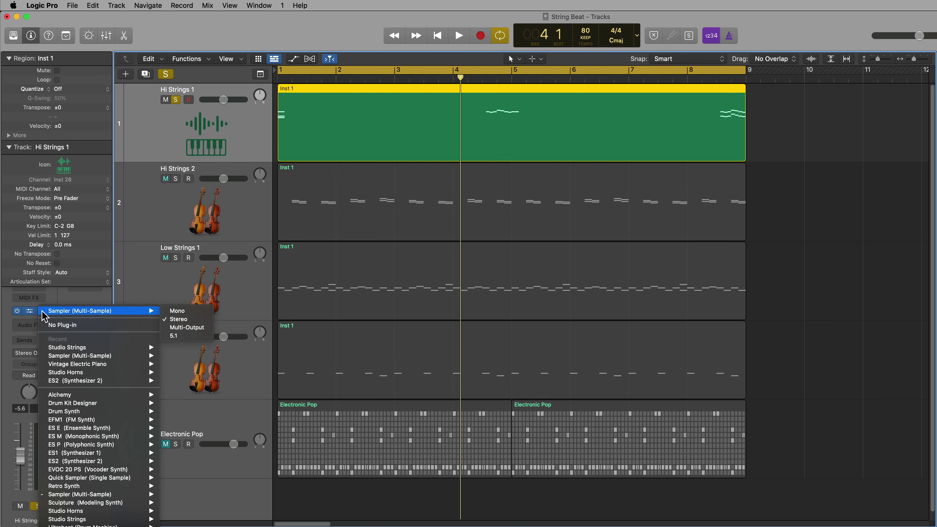
mouse_move(142, 350)
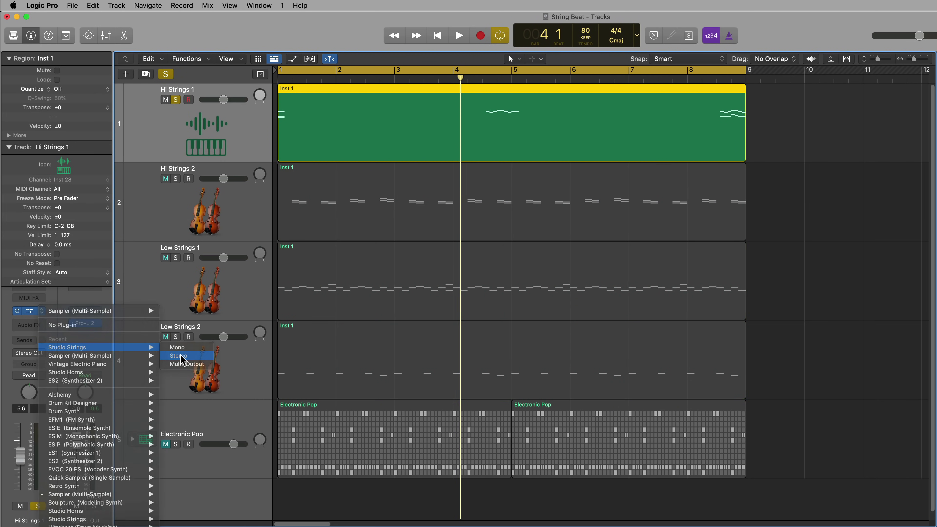
click(178, 355)
click(634, 208)
click(574, 330)
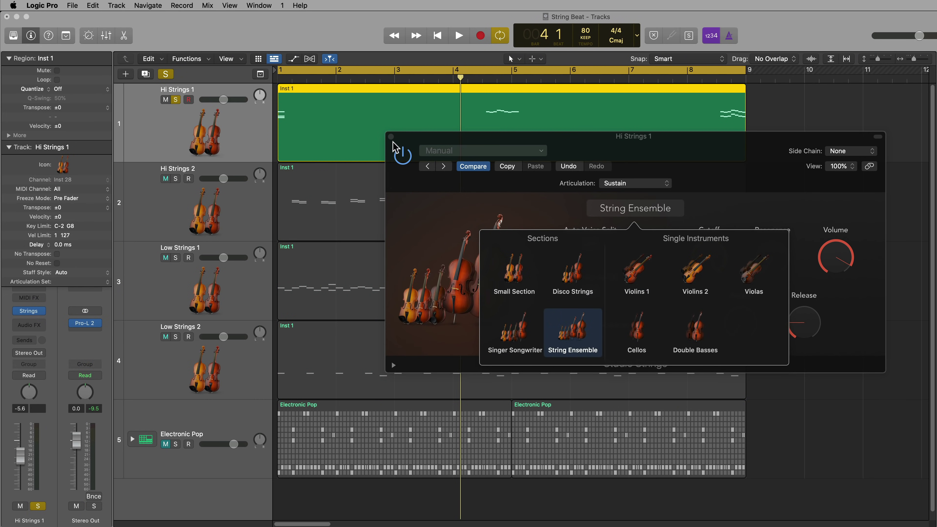
click(391, 136)
Create a new articulation set for the Hi Strings 1 track and open its Inst 1 region in the Piano Roll.
click(72, 283)
click(73, 310)
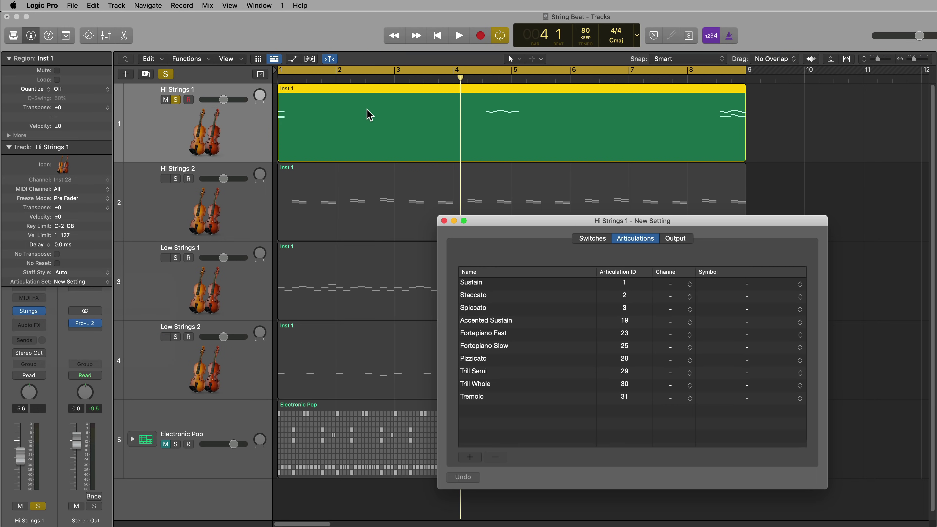
click(378, 119)
double_click(378, 119)
Set all notes in the Hi Strings 1 region to Staccato.
key(super+a)
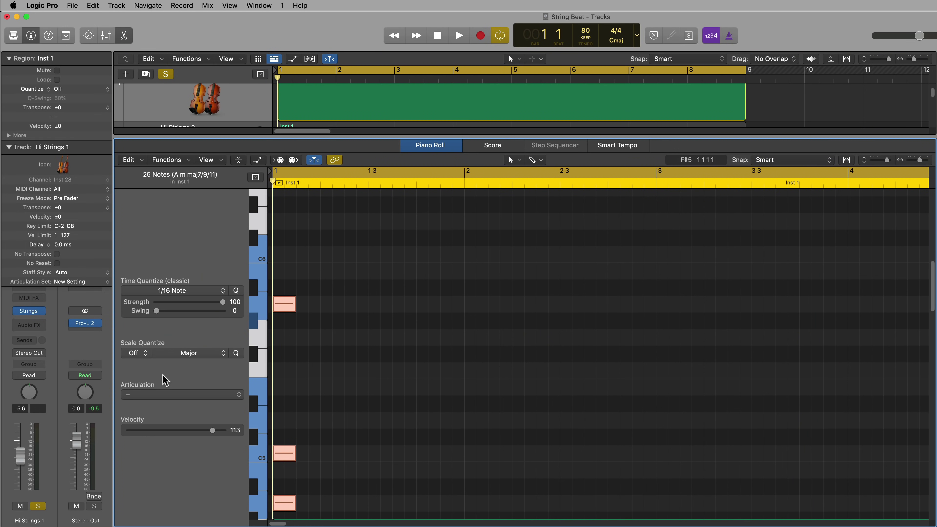
click(163, 395)
click(165, 418)
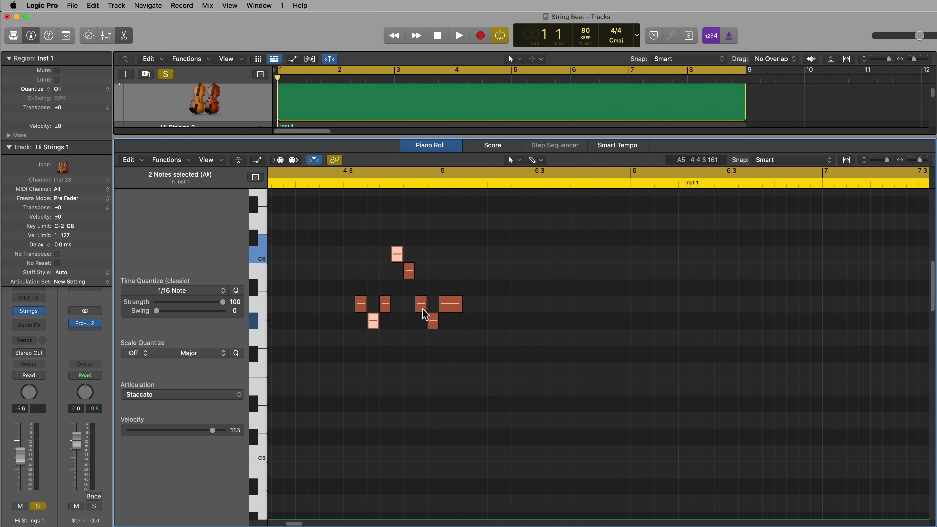
Set the second, fourth and sixth notes of the runs in bars 4 and 8 to Sustain, in both octaves for bar 8.
click(217, 393)
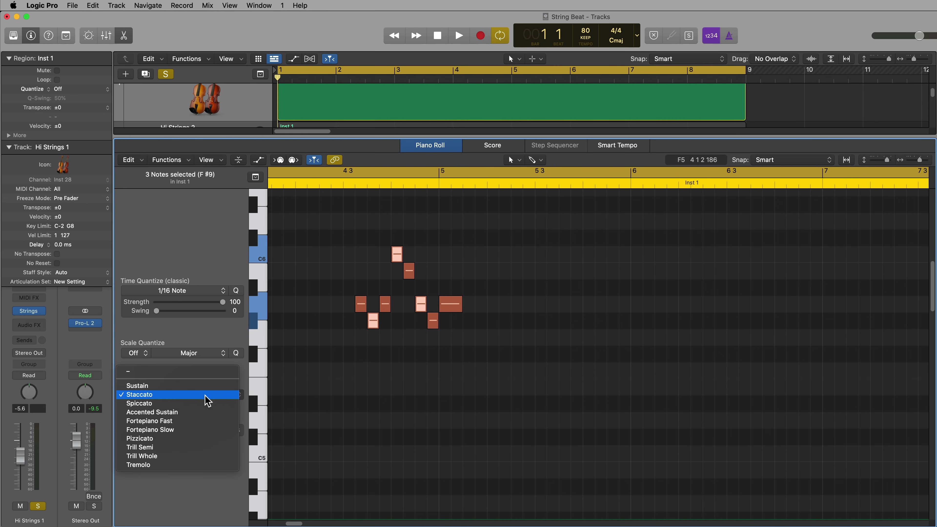
click(204, 387)
click(503, 404)
scroll(536, 367, right, 5)
scroll(539, 372, right, 5)
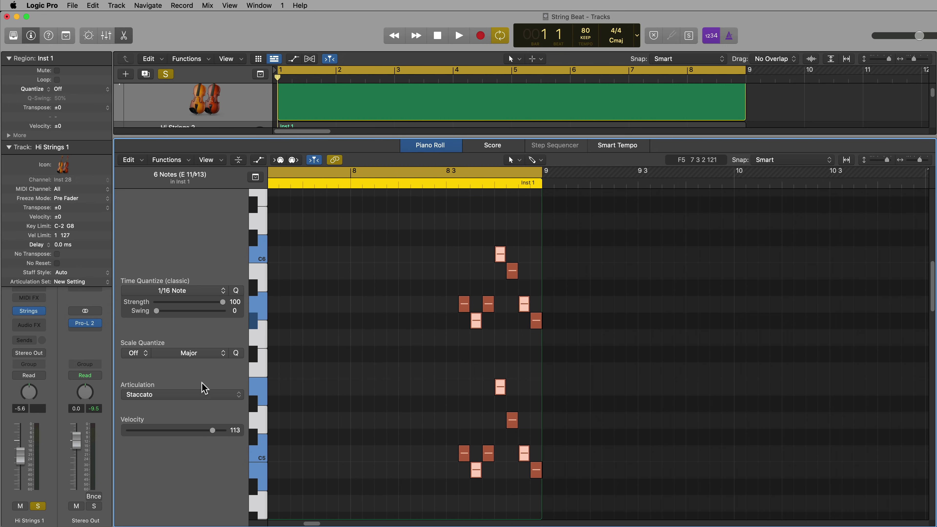
click(196, 394)
click(196, 387)
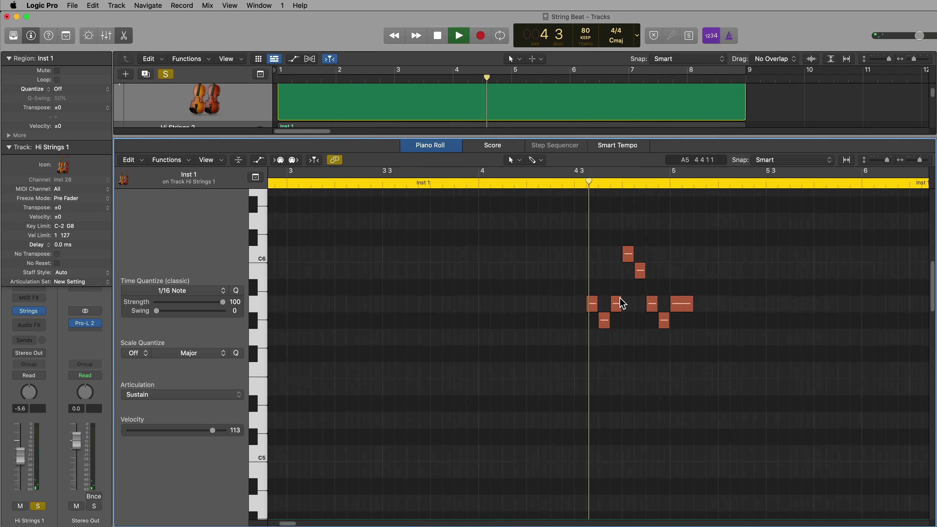
Play the Hi Strings 1 part through the runs in bars 4 and 8 to check the articulations.
scroll(621, 300, right, 2)
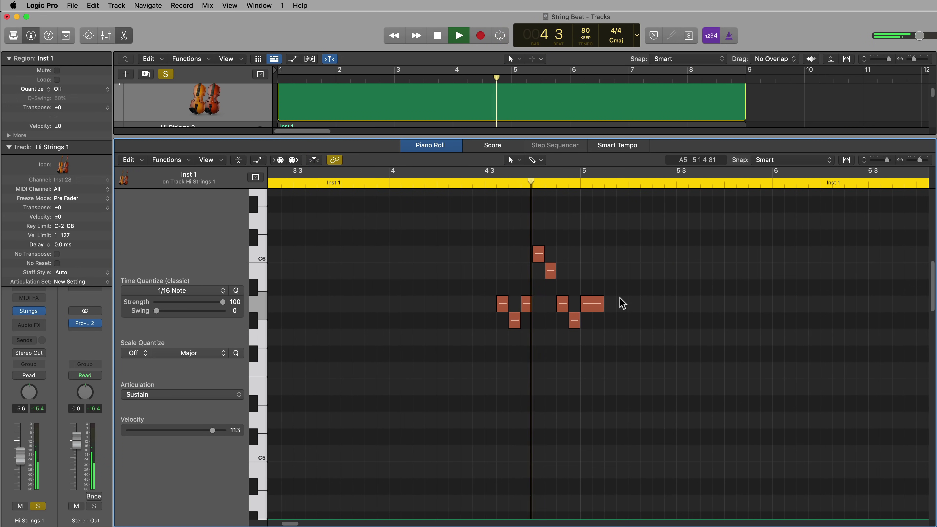
key(space)
scroll(634, 304, right, 2)
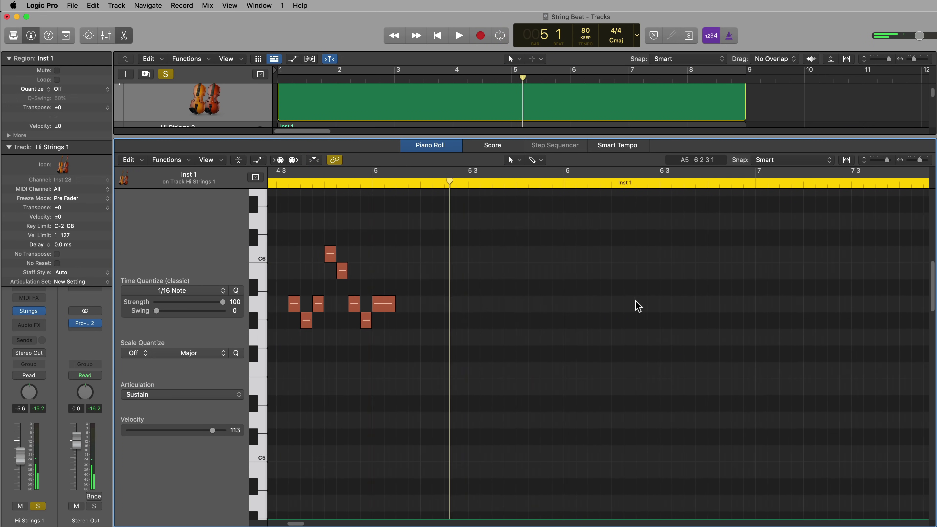
scroll(637, 306, right, 3)
click(740, 185)
key(space)
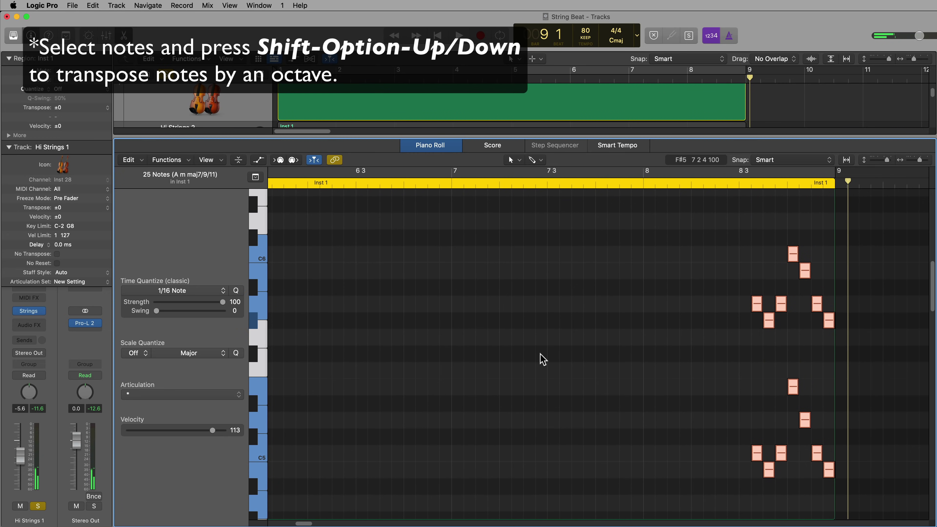
Transpose all Hi Strings 1 notes down an octave, play the result and close the Piano Roll.
key(shift+alt+Down)
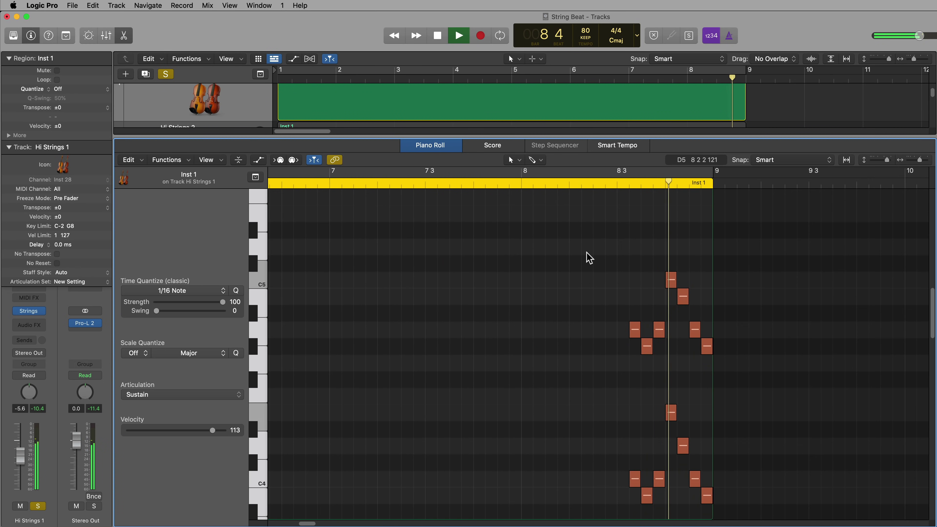
key(space)
key(e)
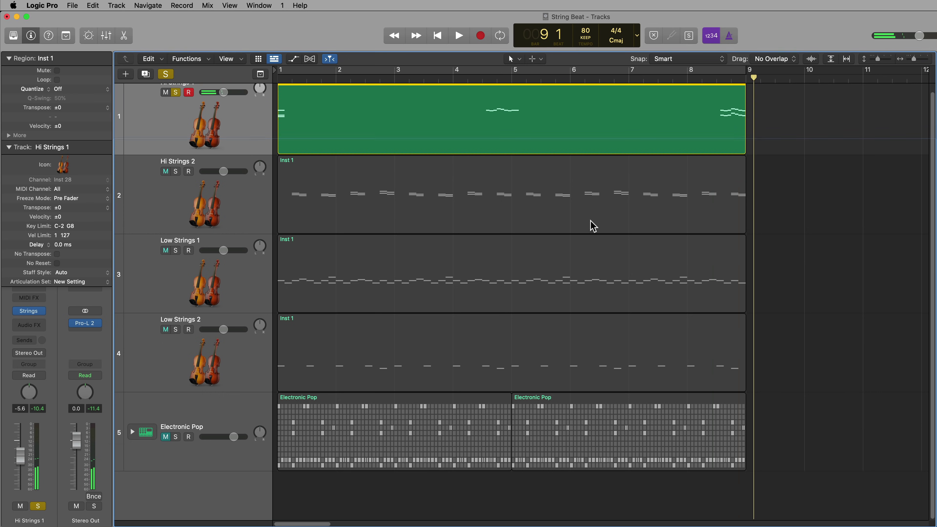
Solo Hi Strings 2 as well and compare both high-string regions together in the Piano Roll before returning to the Hi Strings 1 notes.
click(176, 171)
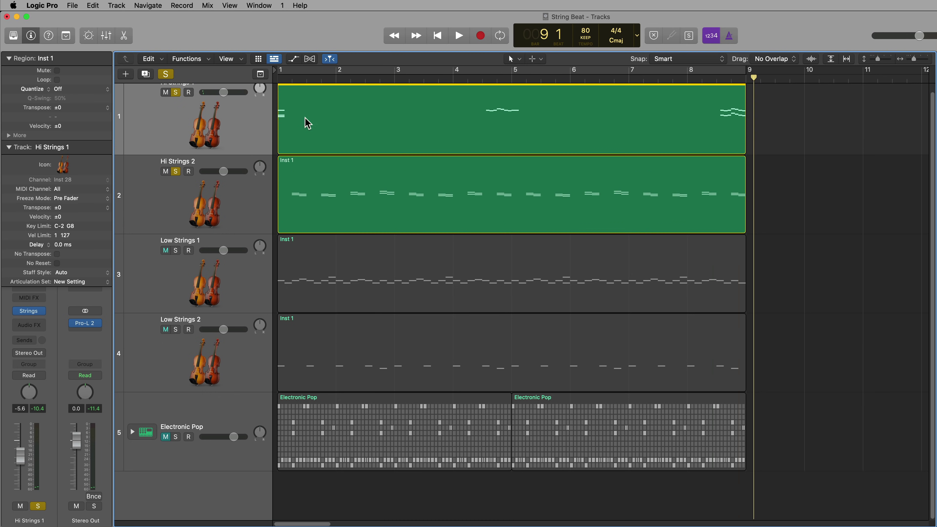
shift+click(713, 191)
key(e)
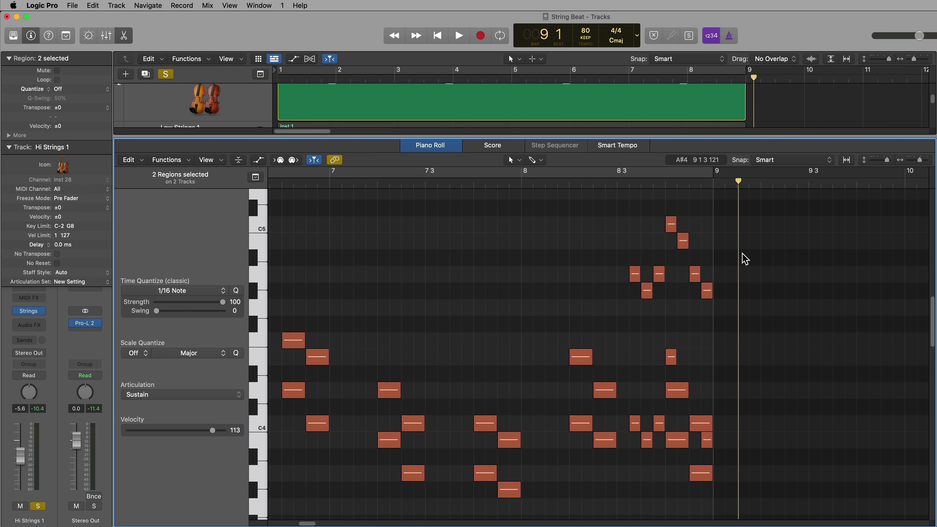
scroll(779, 107, down, 2)
click(773, 103)
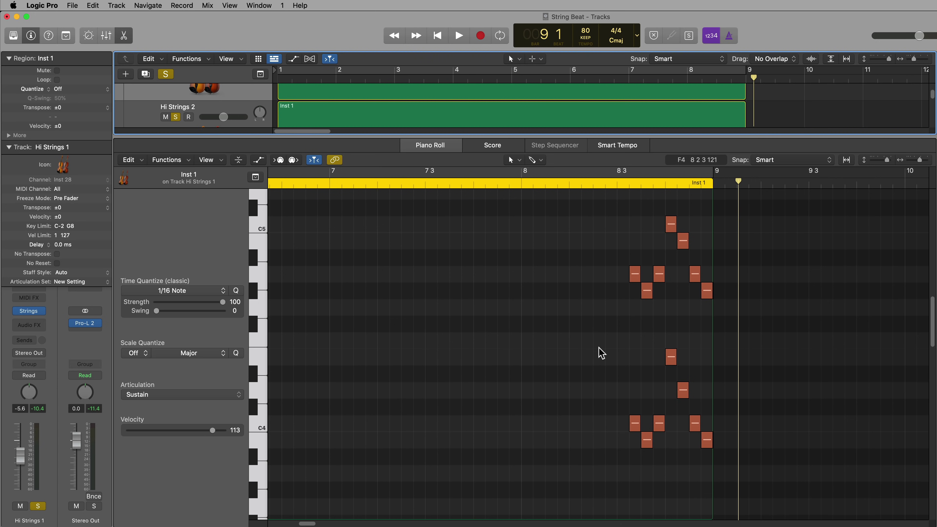
Transpose the lower line of the bar 8 run in Hi Strings 1 up an octave and play the run.
drag(598, 348, 758, 477)
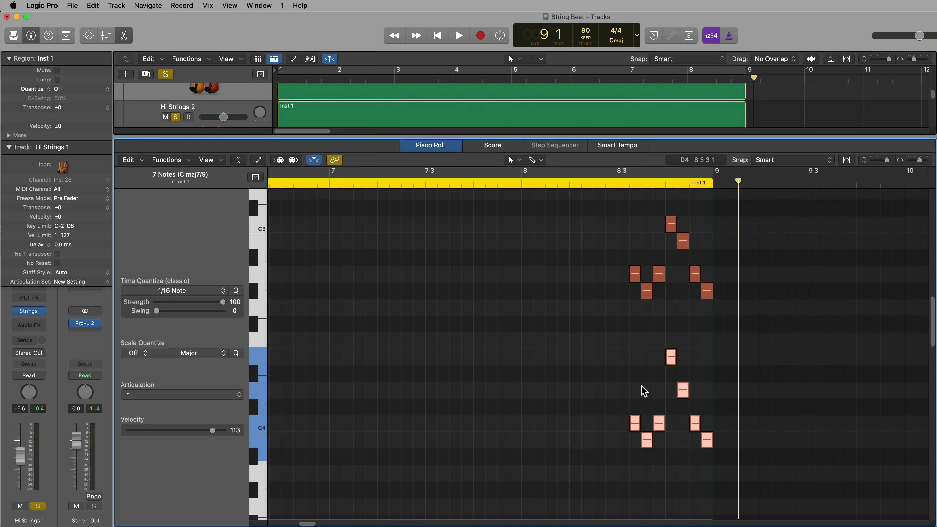
key(alt+shift+Up)
scroll(611, 394, up, 8)
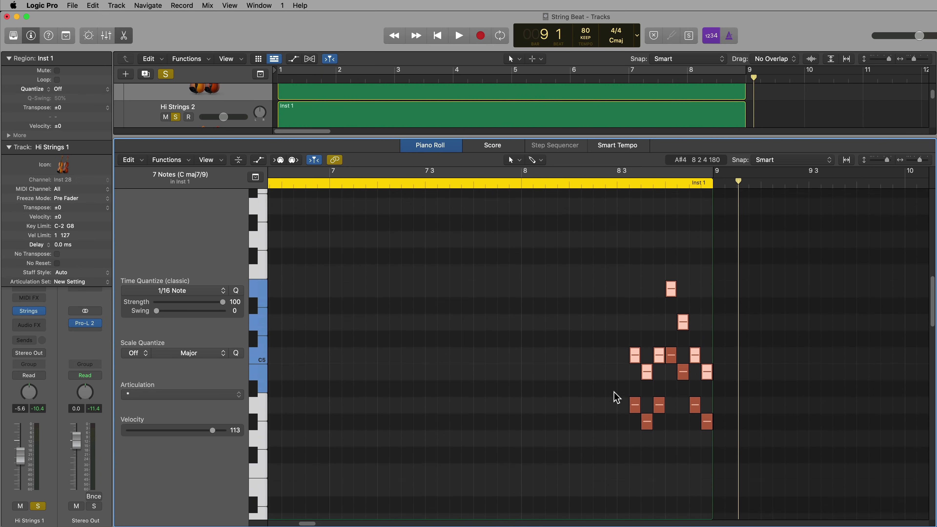
double_click(611, 182)
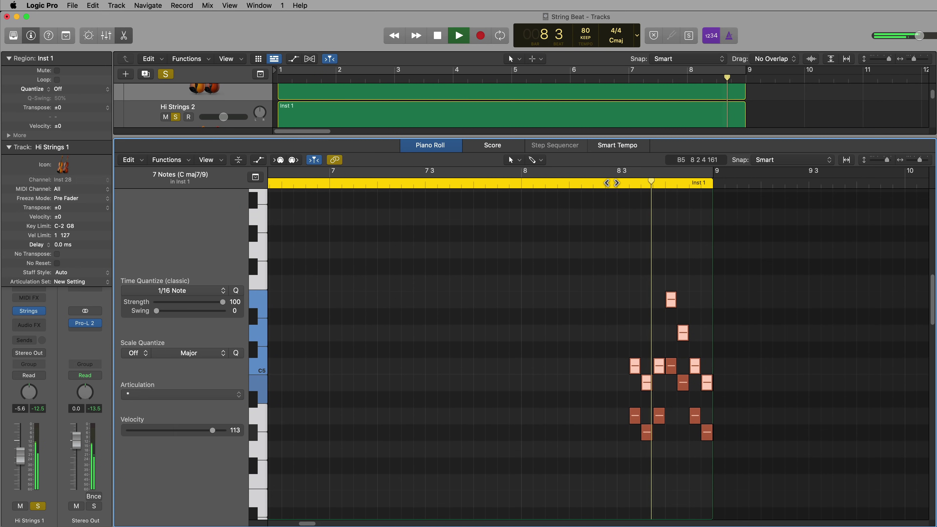
key(space)
Remove the top note of the opening chord in bar 1 and transpose its two remaining notes up an octave.
key(Return)
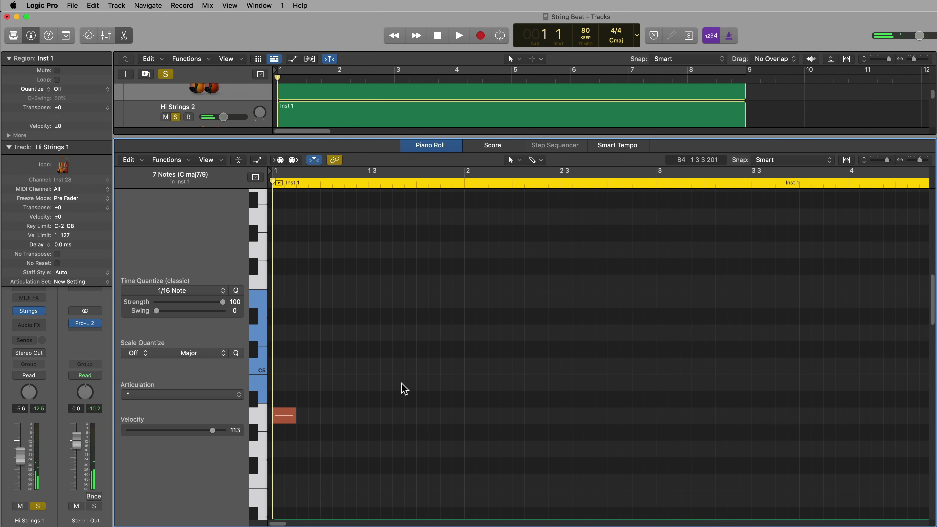
scroll(405, 388, down, 8)
drag(340, 247, 293, 294)
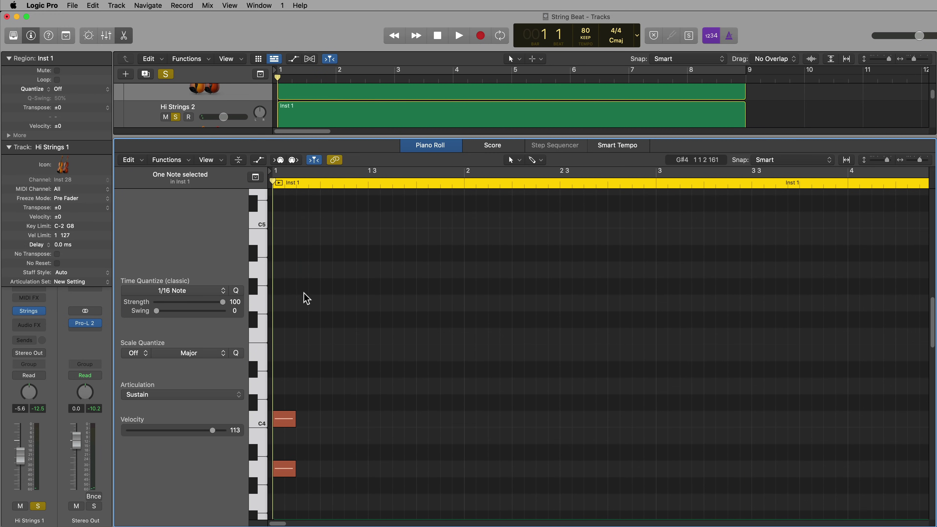
drag(384, 323, 292, 495)
key(alt+shift+Up)
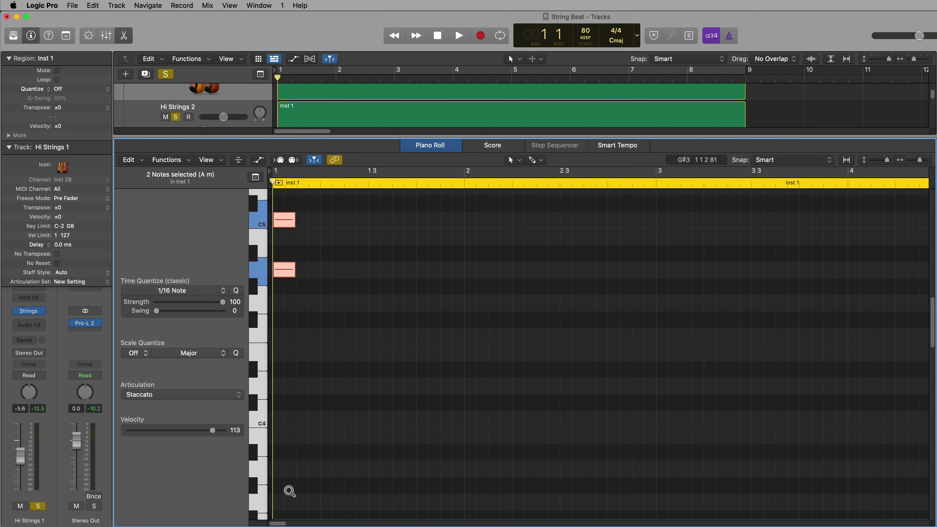
Close the Piano Roll, turn on cycling over bars 1 to 9 and play the two high string tracks together.
key(p)
key(c)
click(688, 82)
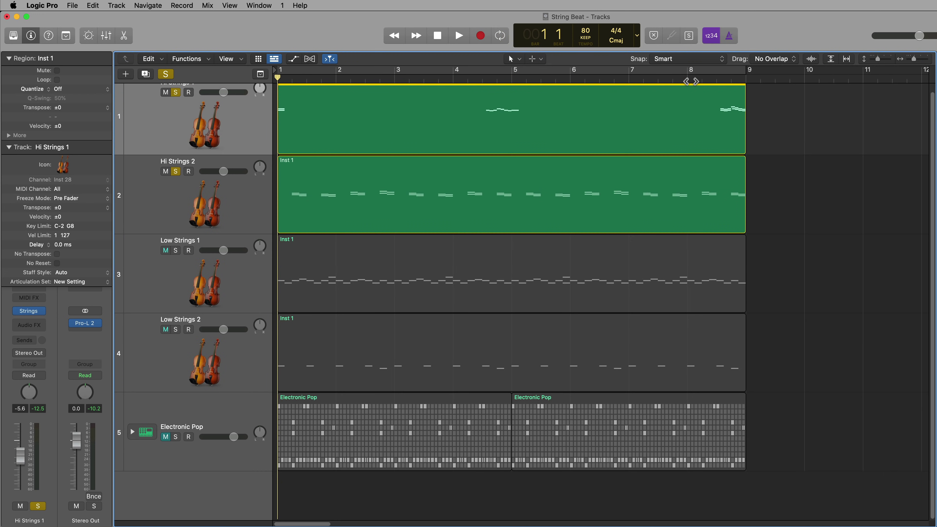
click(687, 81)
key(c)
key(space)
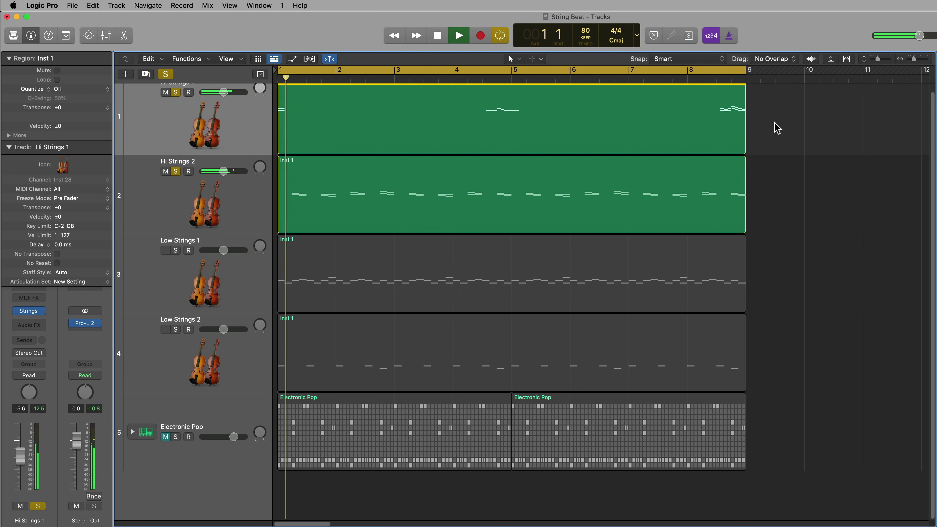
key(space)
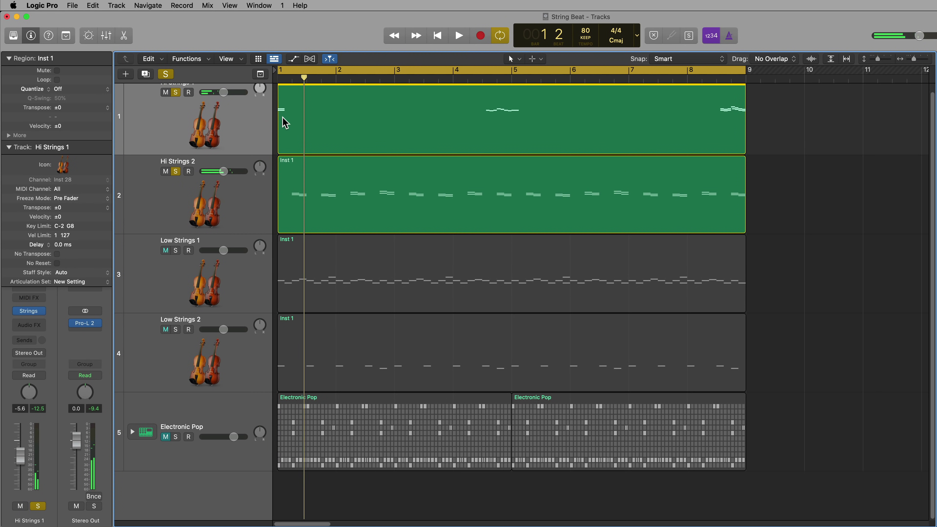
Turn off the solos on the high string tracks and unmute the Electronic Pop track.
click(177, 94)
click(166, 436)
click(804, 316)
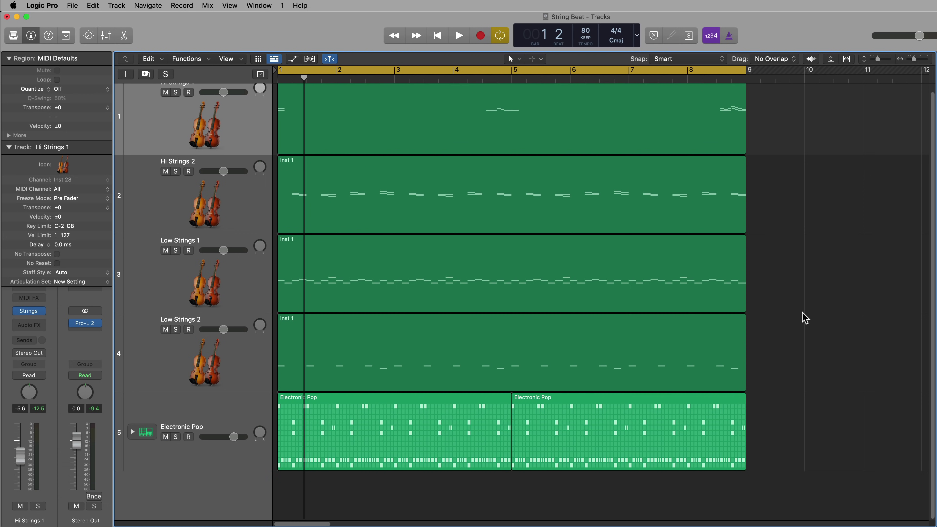
Play the full arrangement from the start, raising the Low Strings 2 volume slightly and lowering Hi Strings 2 a touch.
key(Return)
key(space)
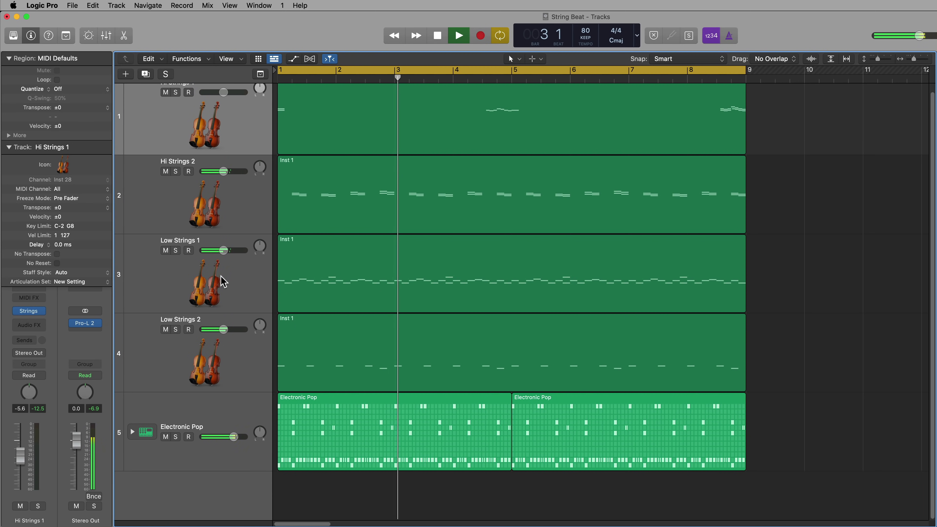
drag(223, 330, 228, 329)
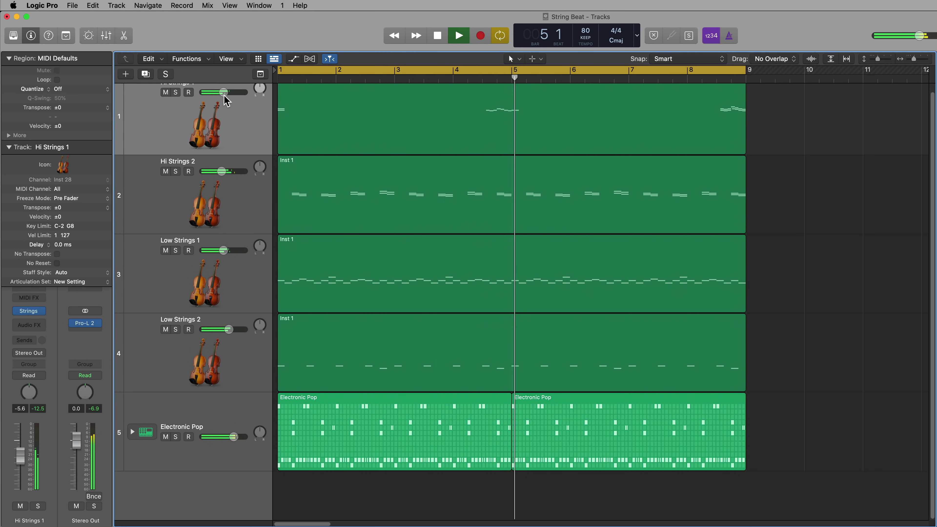
key(space)
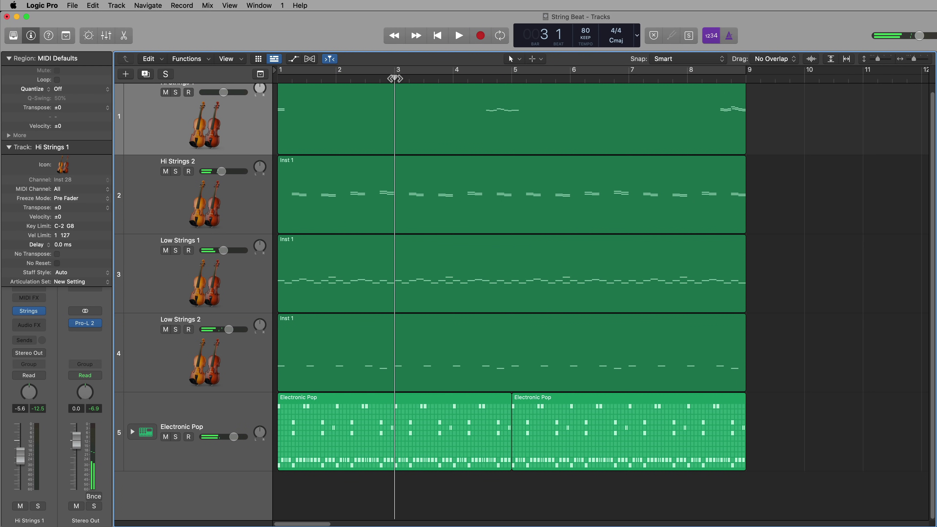
Open the Hi Strings 1 region in the Piano Roll, set the long note in bar 2 to Trill Whole and play it.
double_click(406, 97)
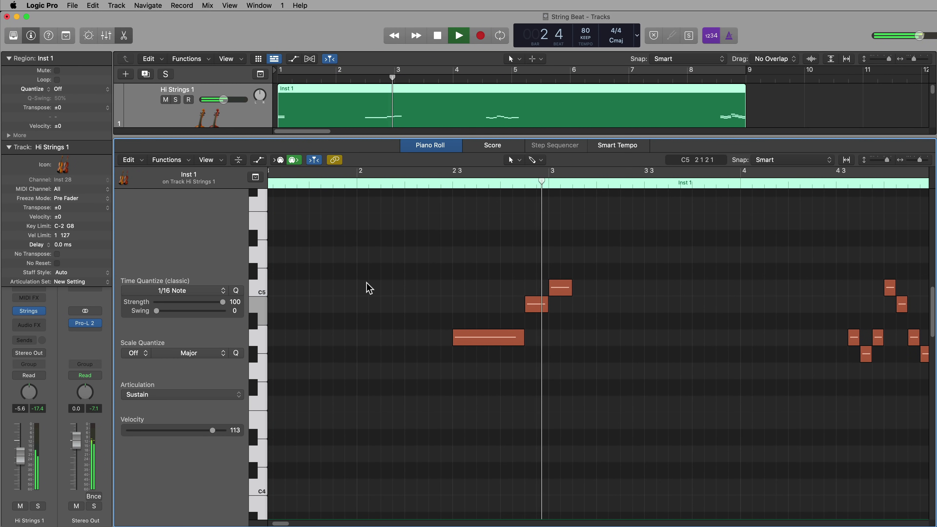
key(space)
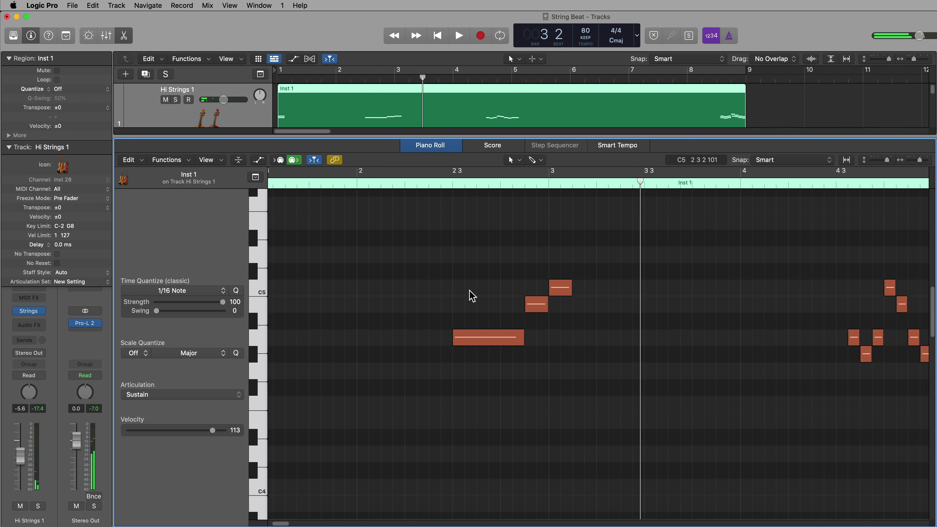
click(468, 338)
click(212, 394)
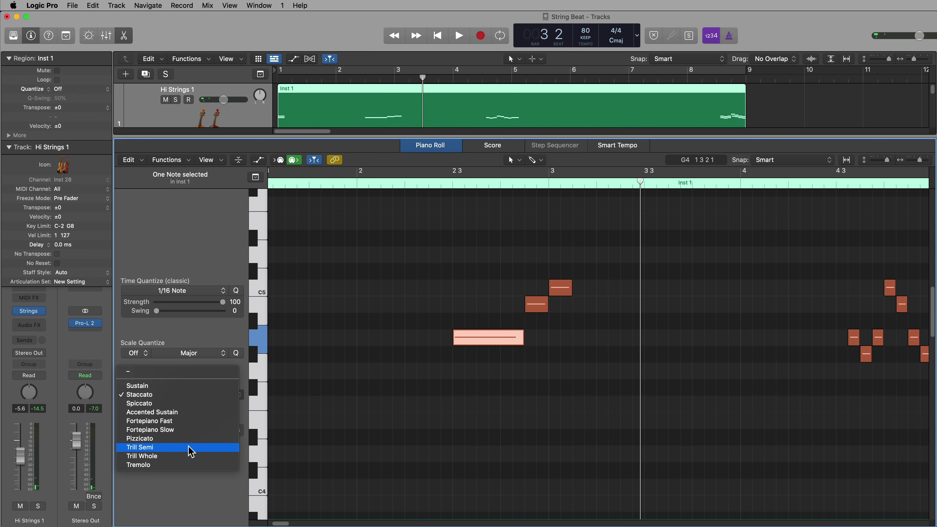
click(192, 456)
key(space)
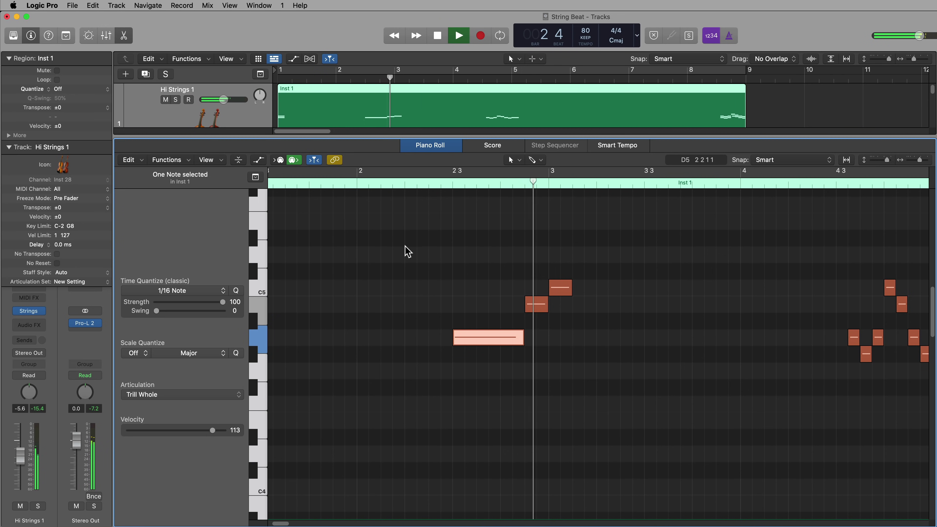
Set the short B4 note just before bar 3 to Sustain and play the phrase into bar 3.
click(220, 394)
click(209, 386)
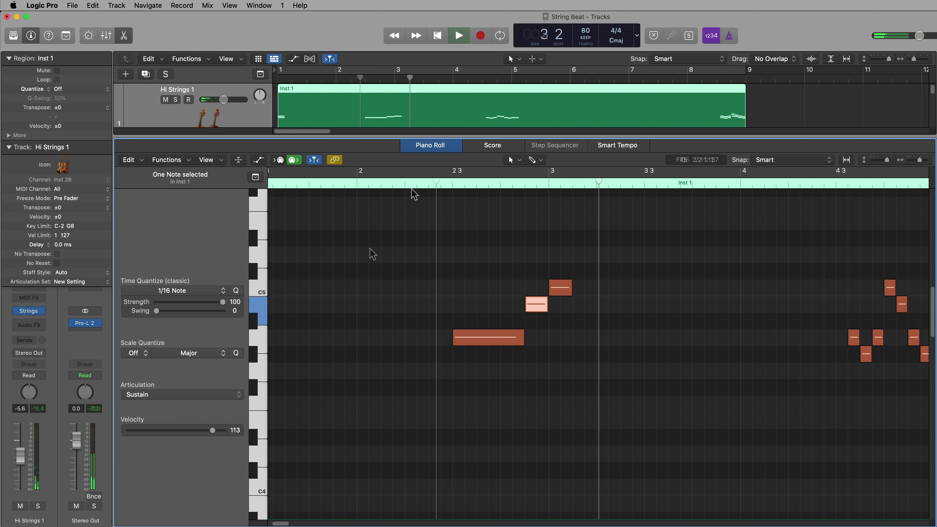
click(373, 254)
key(space)
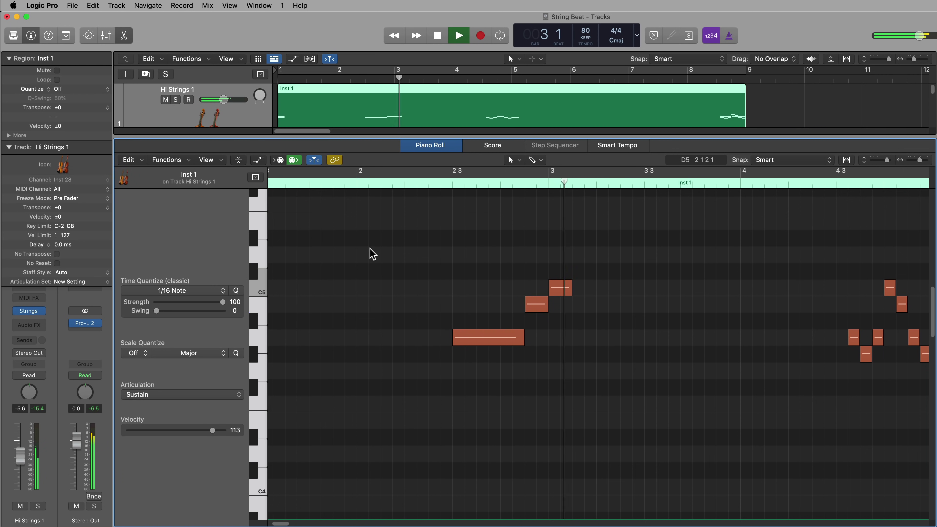
key(space)
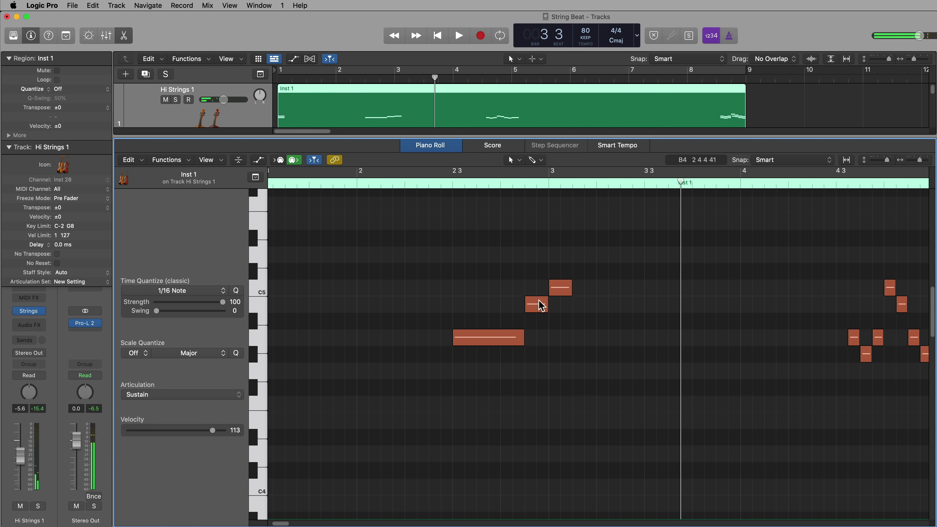
Set the C5 note at bar 3 to Fortepiano Fast and lengthen it to one beat.
click(188, 400)
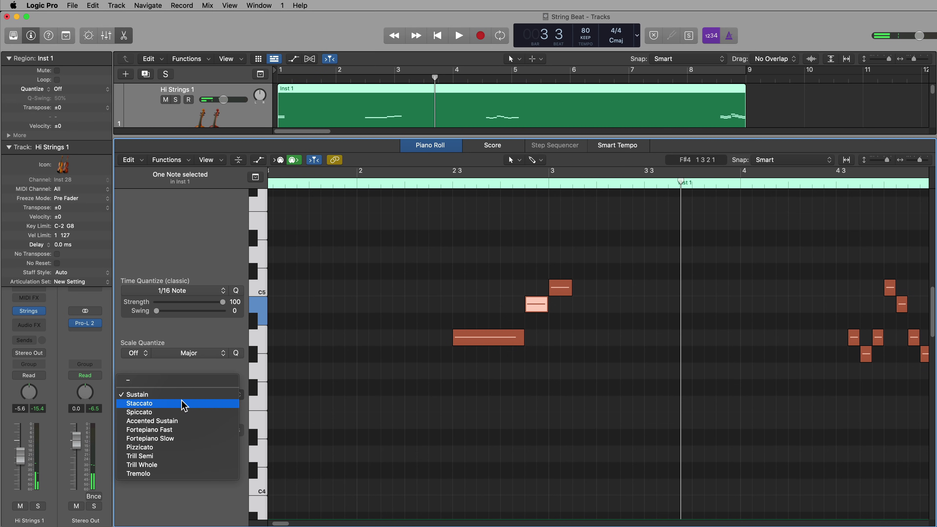
click(183, 405)
drag(603, 263, 550, 310)
click(204, 396)
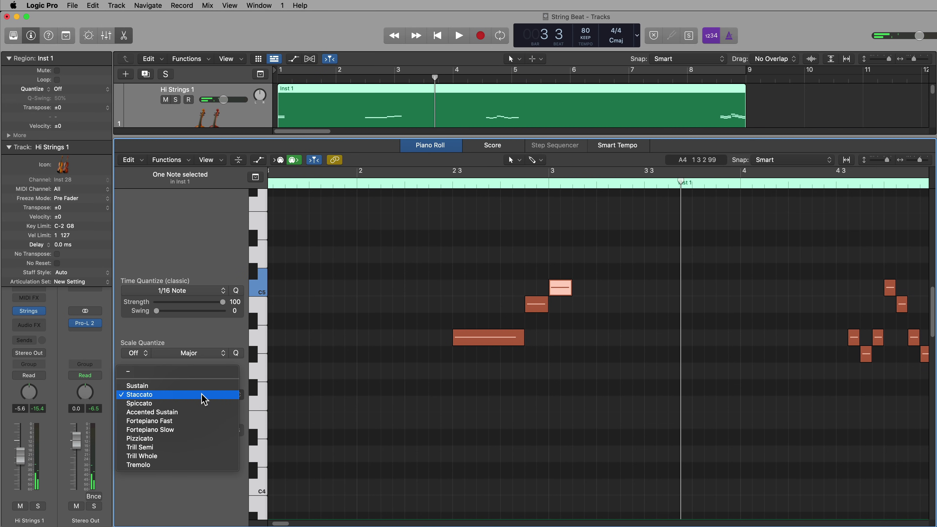
click(210, 422)
drag(571, 295, 595, 295)
click(599, 312)
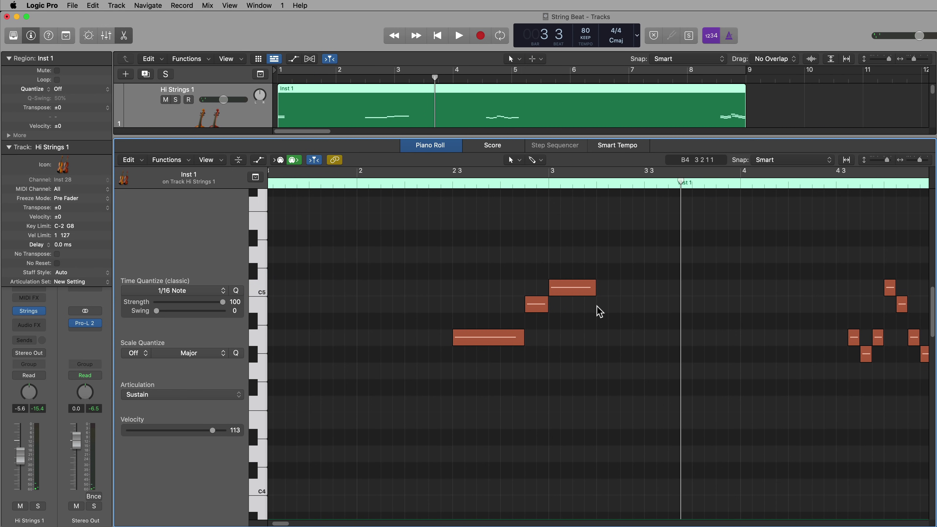
Play the phrase from bar 2 and extend the C5 note at bar 3 to position 3 3.
double_click(422, 187)
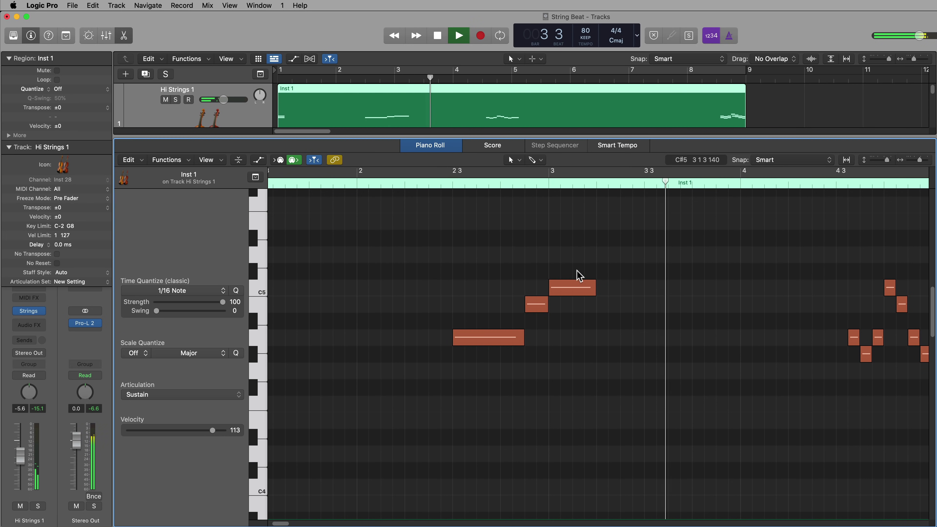
key(space)
drag(594, 290, 642, 295)
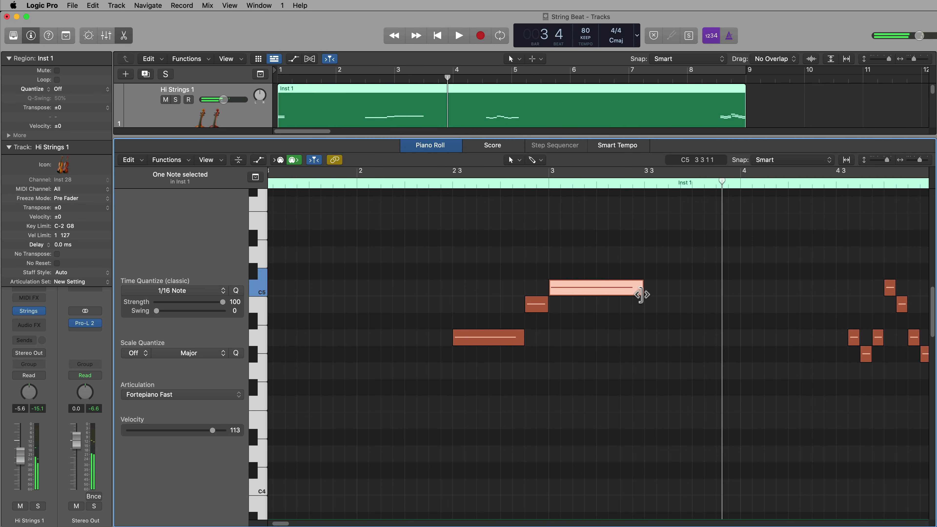
Keep the short B4 note before bar 3 on Sustain and play on through the end of bar 4.
click(536, 303)
click(154, 395)
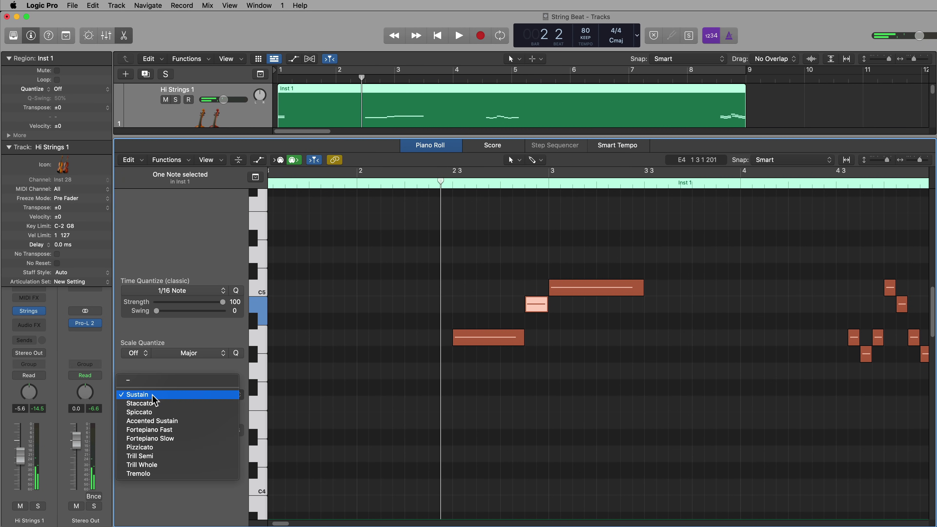
click(155, 398)
key(space)
click(508, 251)
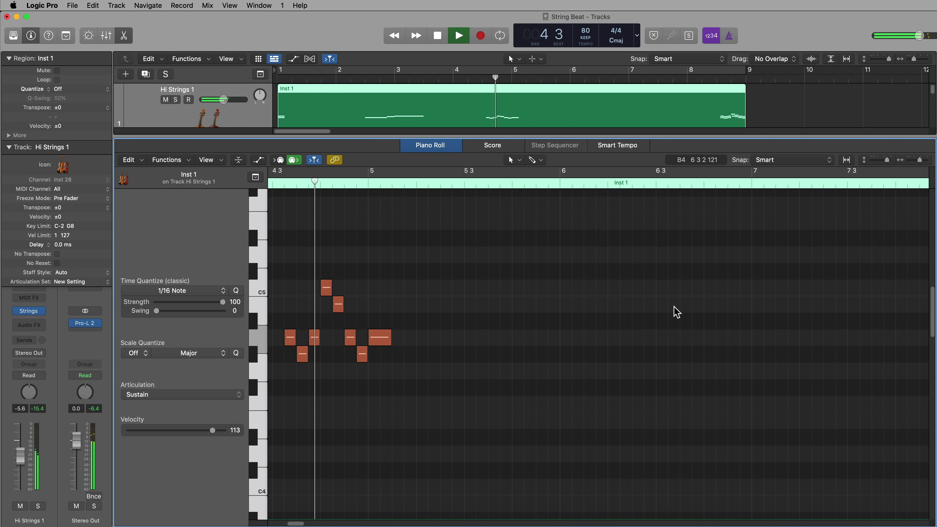
key(space)
Copy the three-note phrase from bars 2 and 3 and paste it at position 6 3.
scroll(483, 385, left, 5)
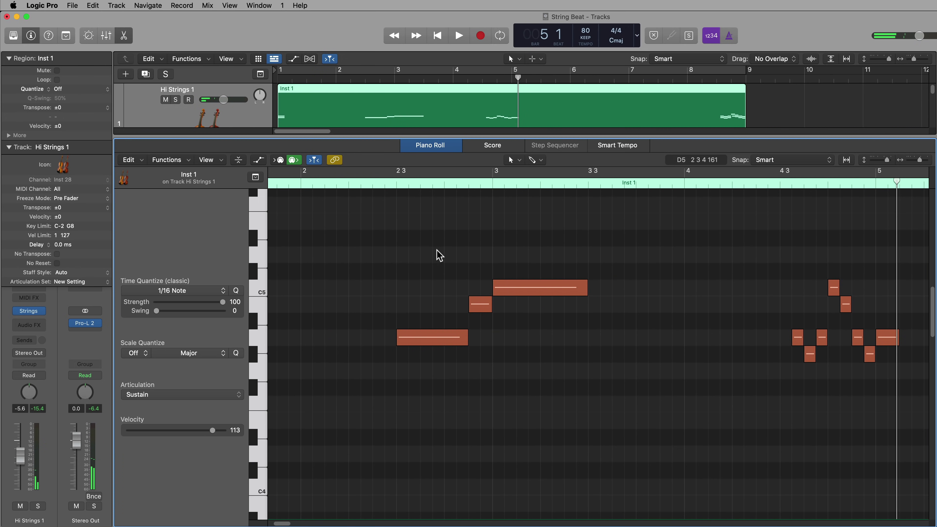
drag(434, 253, 519, 367)
scroll(523, 384, right, 5)
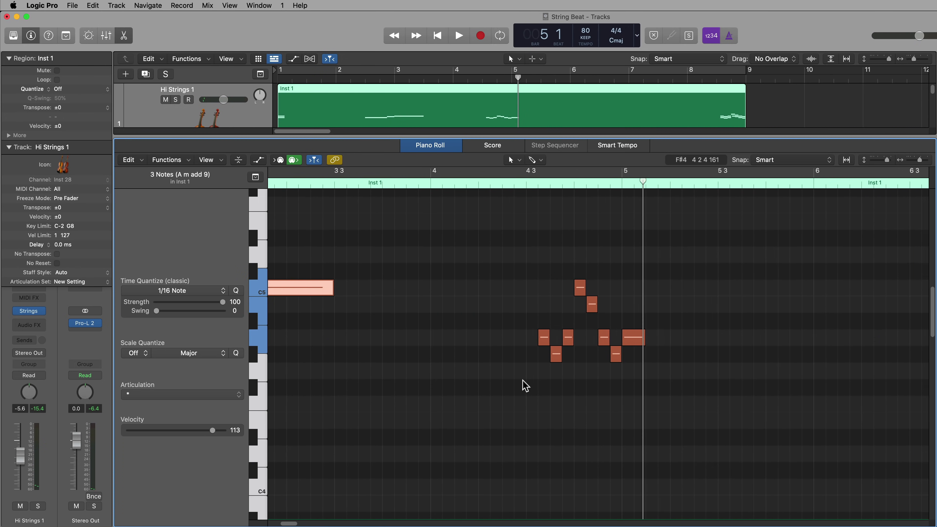
key(super+v)
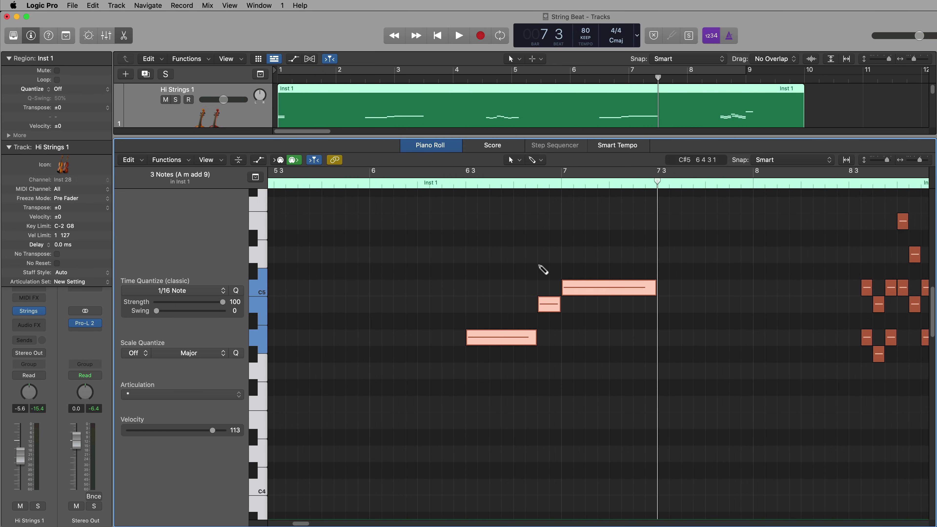
click(518, 242)
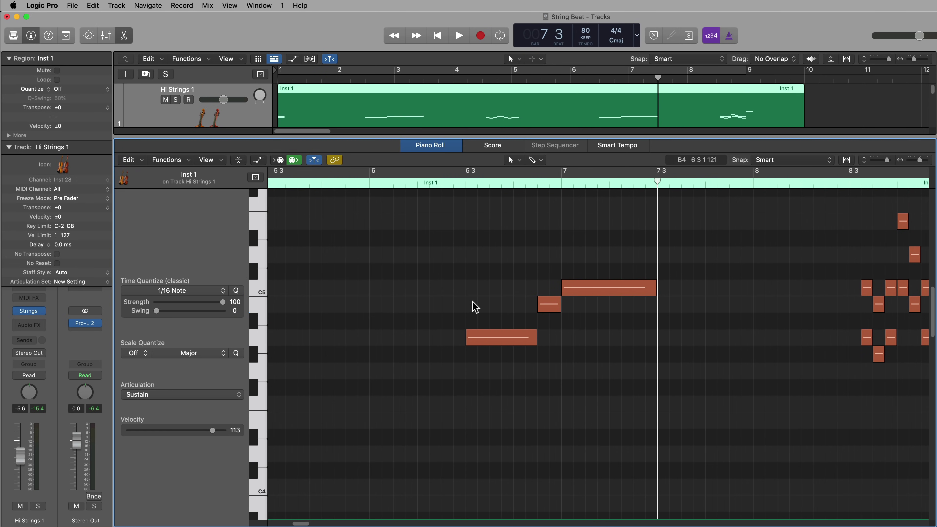
Duplicate the three pasted notes in bars 6 and 7 upward as C5, D5 and E5 harmonies.
drag(485, 337, 484, 288)
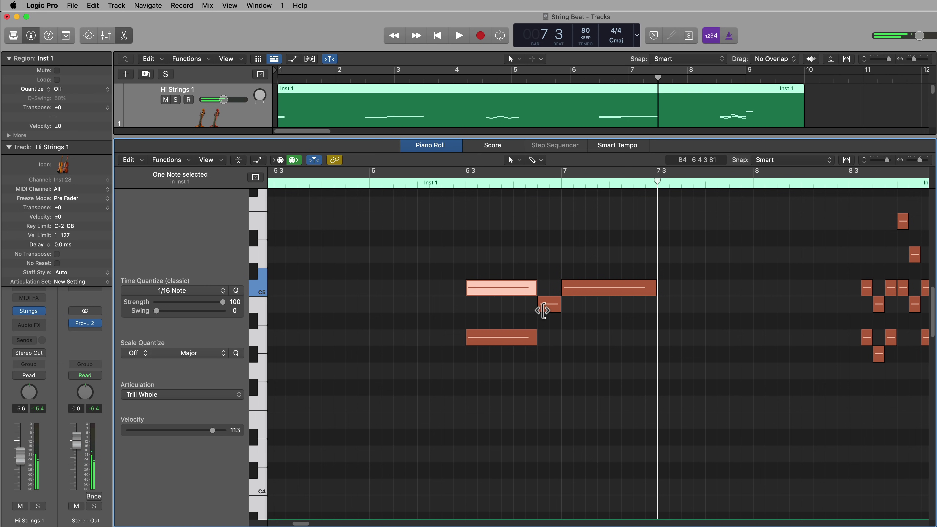
drag(548, 307, 549, 255)
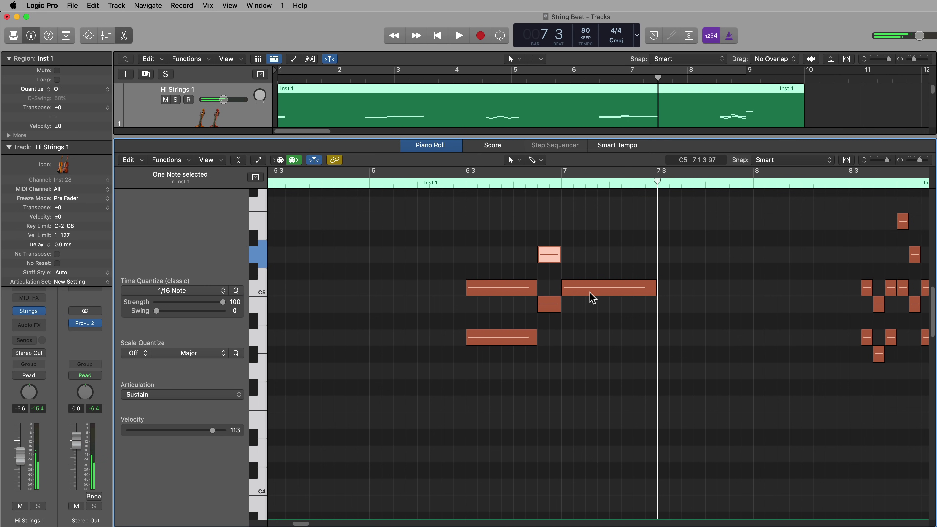
click(592, 284)
drag(592, 284, 592, 222)
click(732, 240)
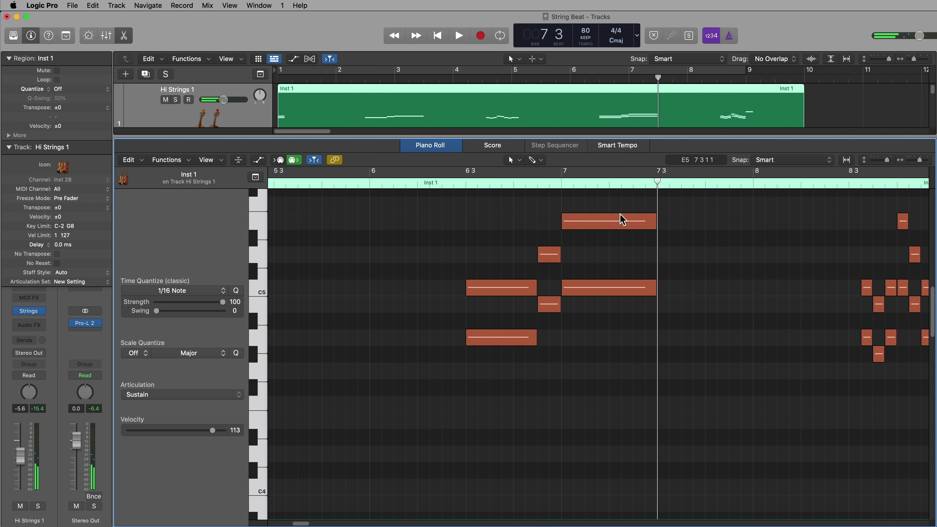
Play the harmonized phrase in bars 6 and 7 and audition each of its upper notes.
double_click(463, 184)
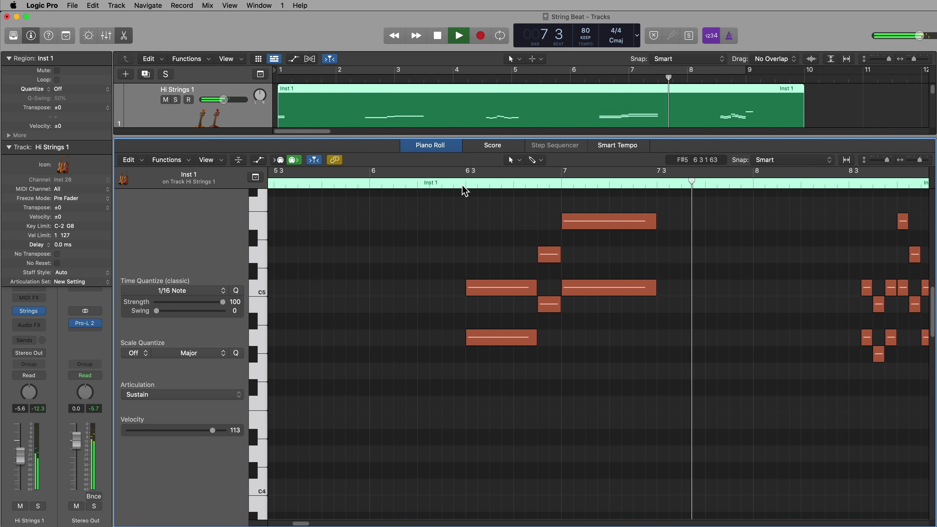
key(space)
click(478, 288)
click(553, 258)
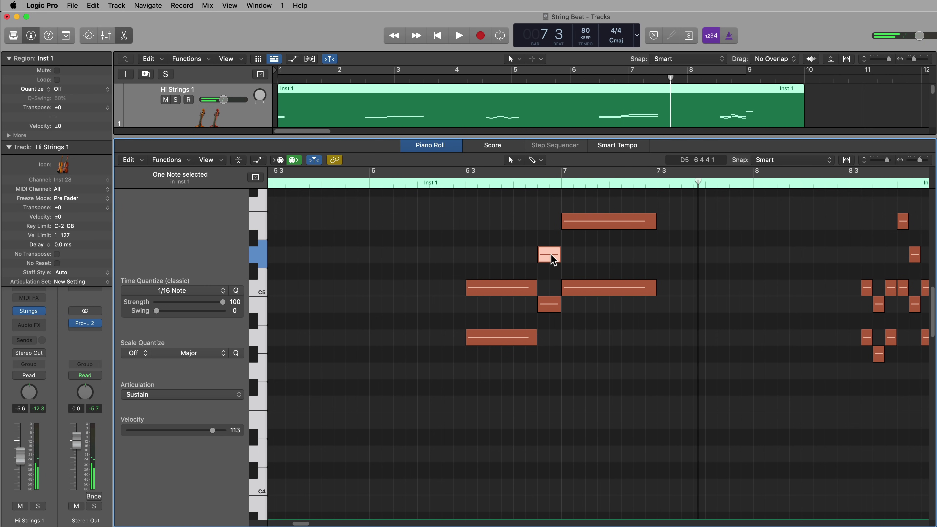
click(597, 225)
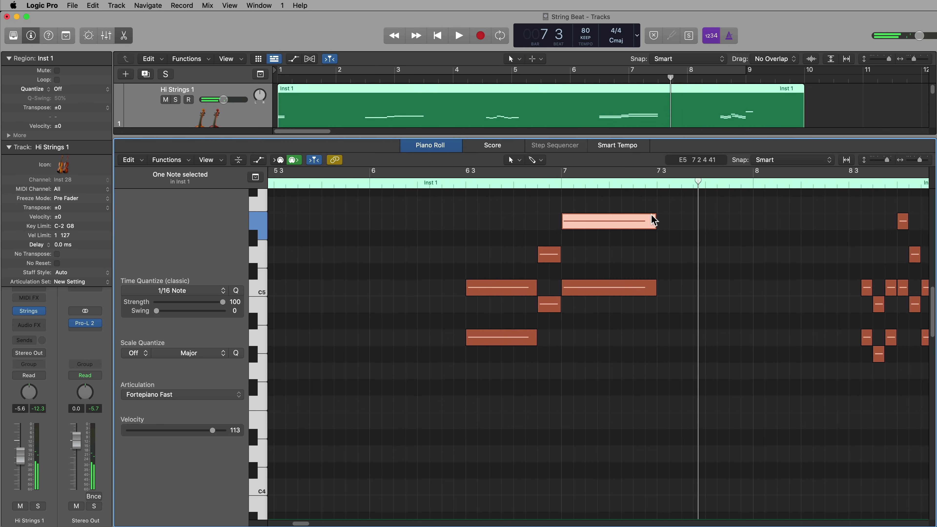
Draw three descending eighth-note pairs from position 7 3: E5 with C5, C5 with A4, and A4 with E4.
super+click(665, 224)
super+click(669, 292)
drag(773, 208, 680, 310)
super+click(683, 337)
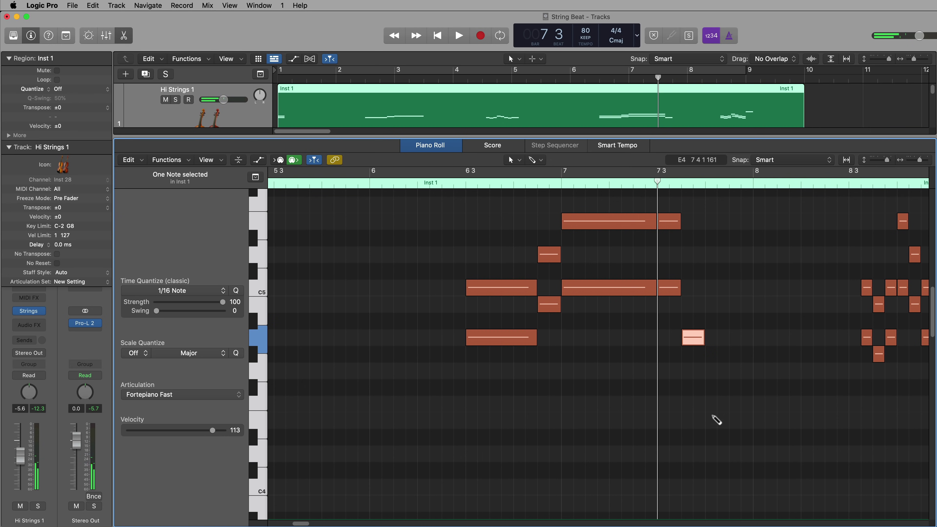
super+click(716, 420)
super+click(689, 288)
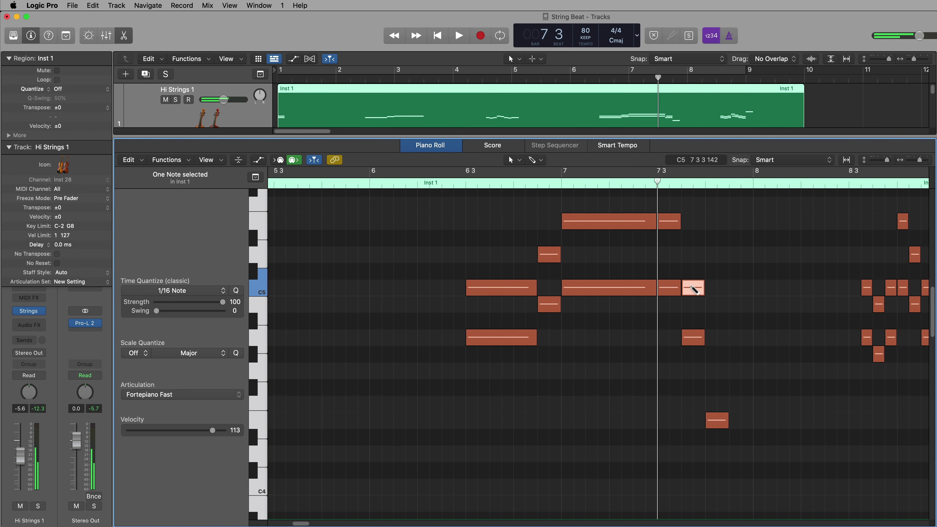
super+click(715, 339)
Select the six new notes in bar 7 and set their articulation to Staccato.
drag(772, 211, 791, 224)
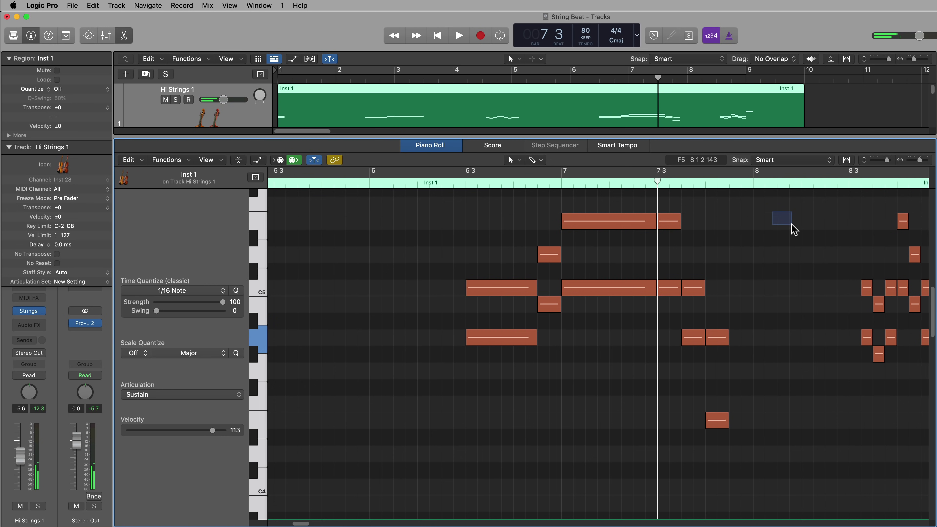
drag(787, 276, 678, 439)
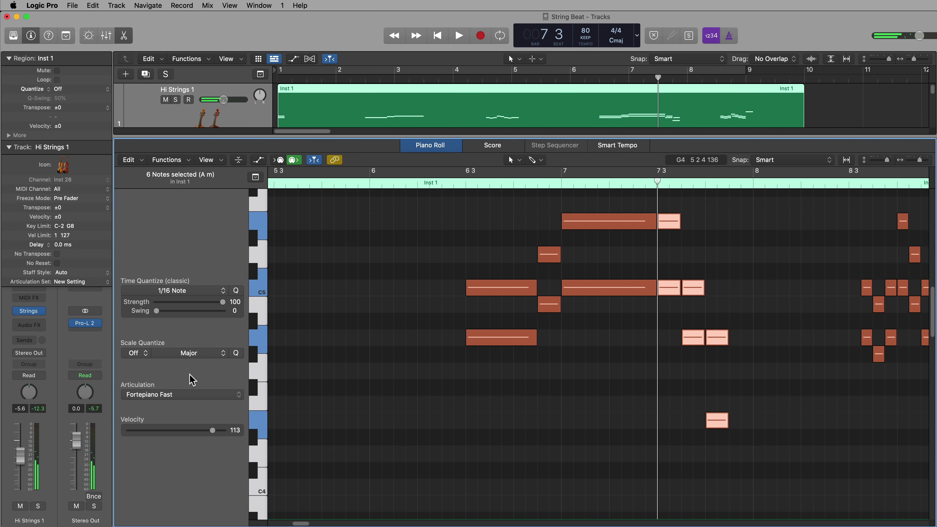
click(179, 393)
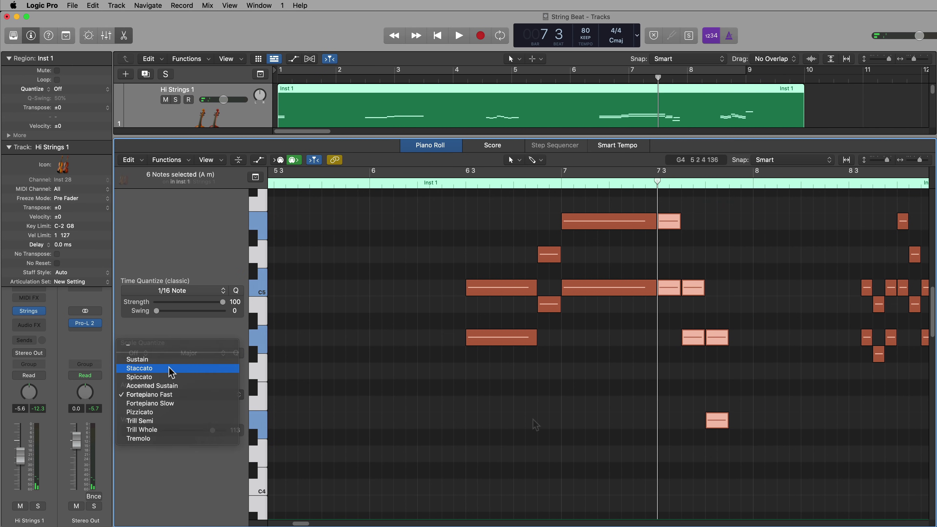
Return to the start of the song, close the Piano Roll and turn on cycling over bars 1 to 9.
key(Return)
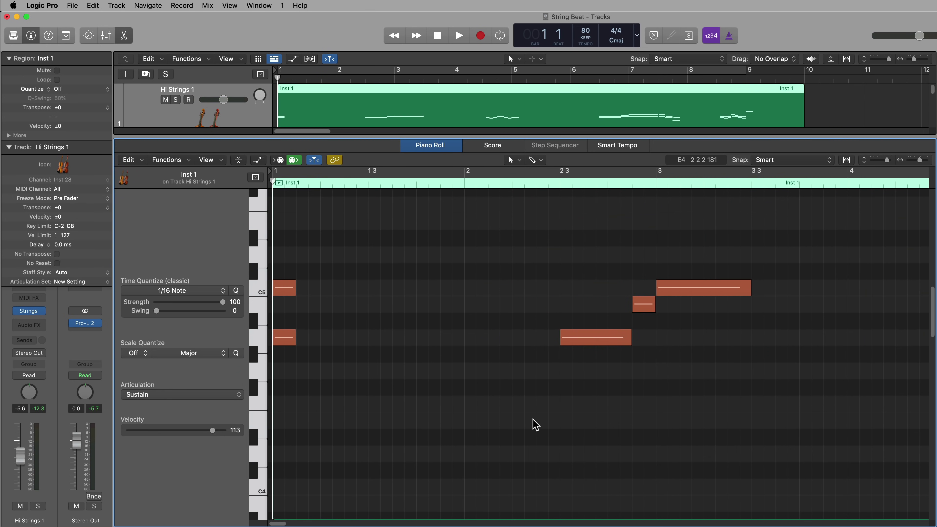
key(e)
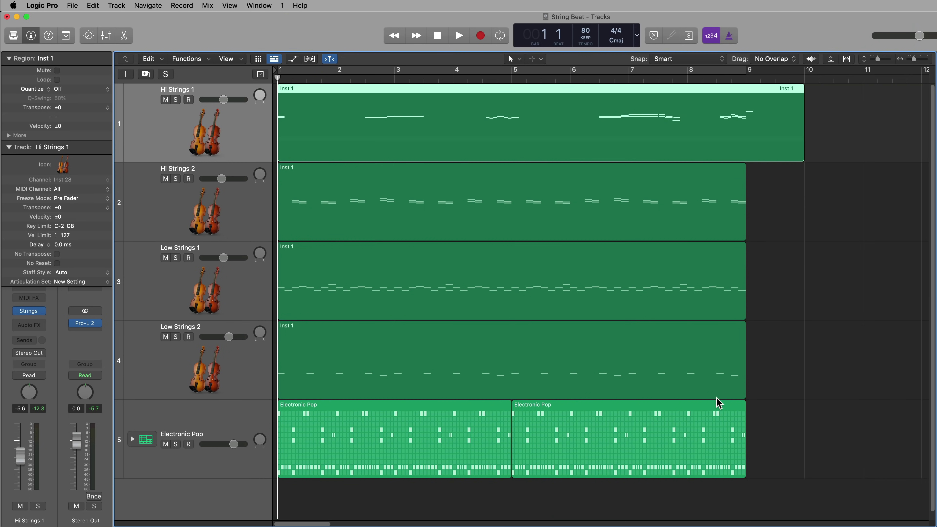
click(815, 268)
key(c)
Play the full arrangement in the cycle and trim the Hi Strings 1 region to end at bar 9.
key(space)
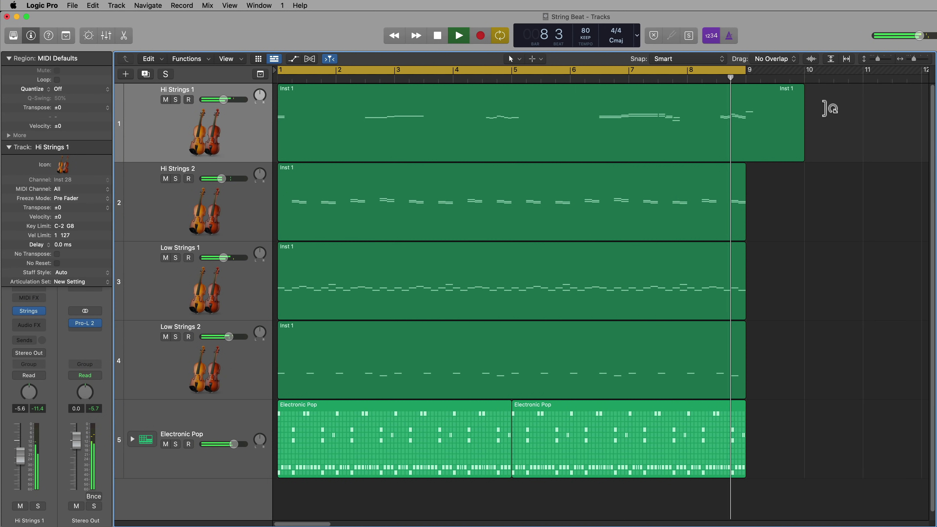
drag(848, 109, 743, 135)
key(space)
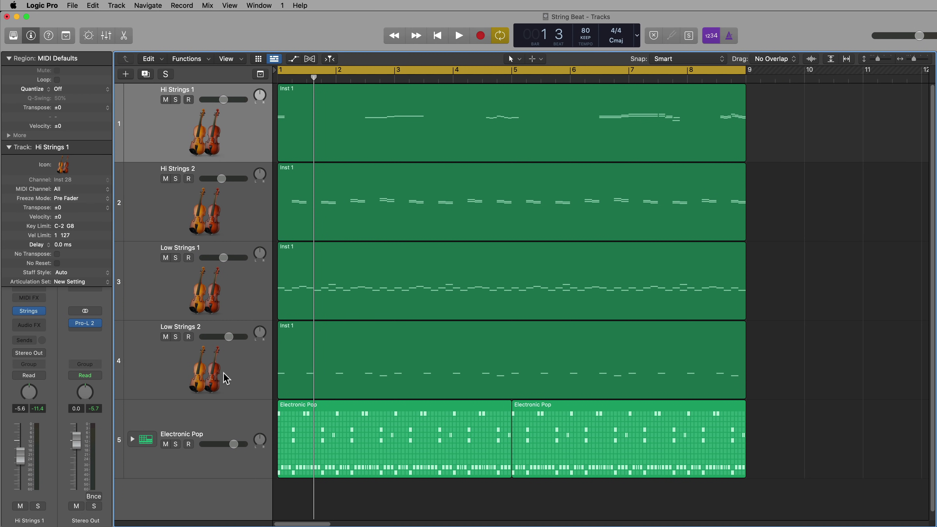
Duplicate the Low Strings 2 track as Low Strings 2B and copy the Low Strings 2 region onto it.
click(223, 373)
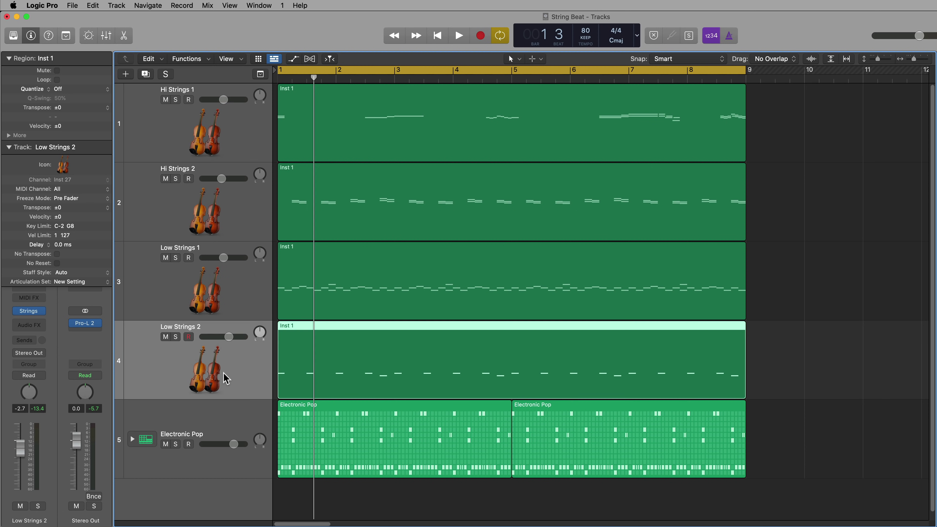
click(217, 305)
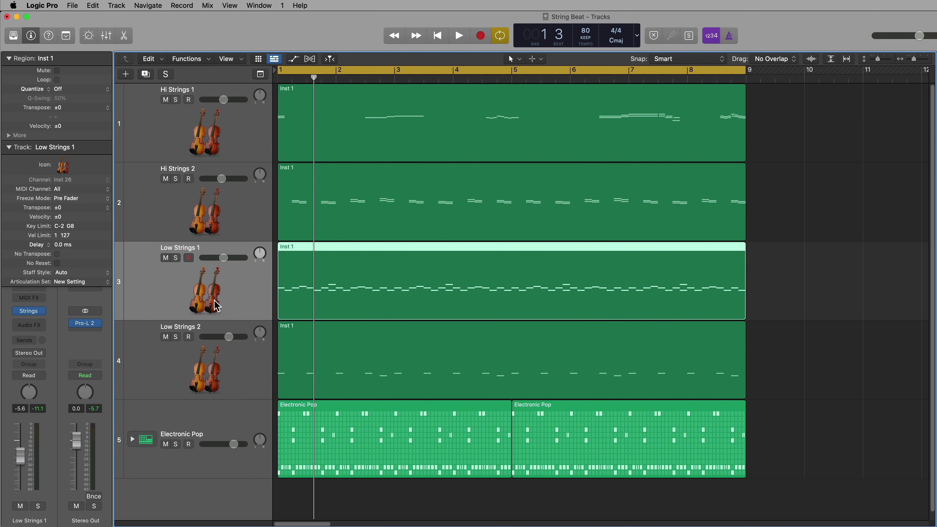
click(180, 329)
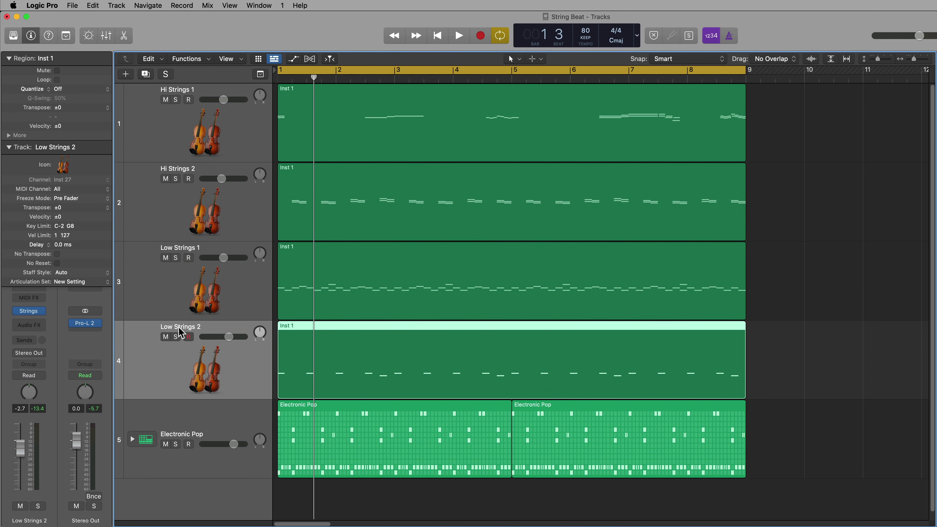
click(146, 74)
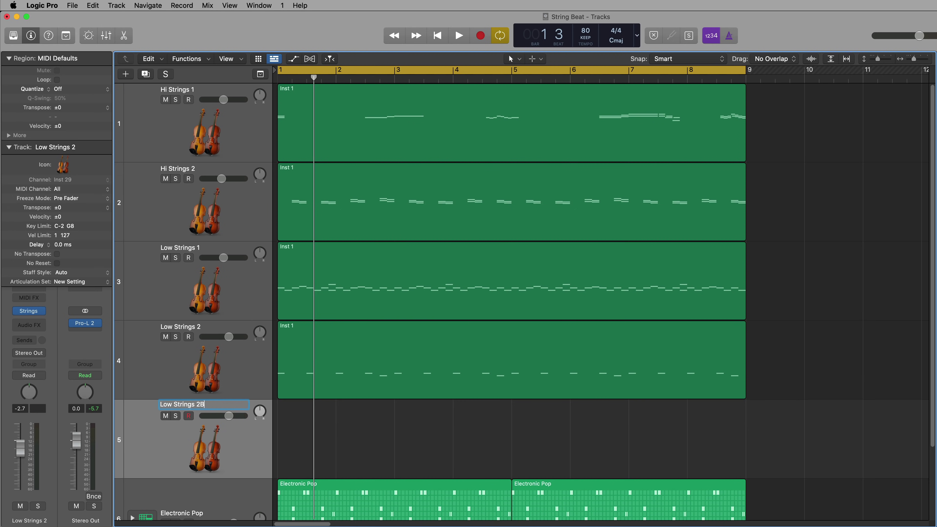
drag(360, 377, 339, 433)
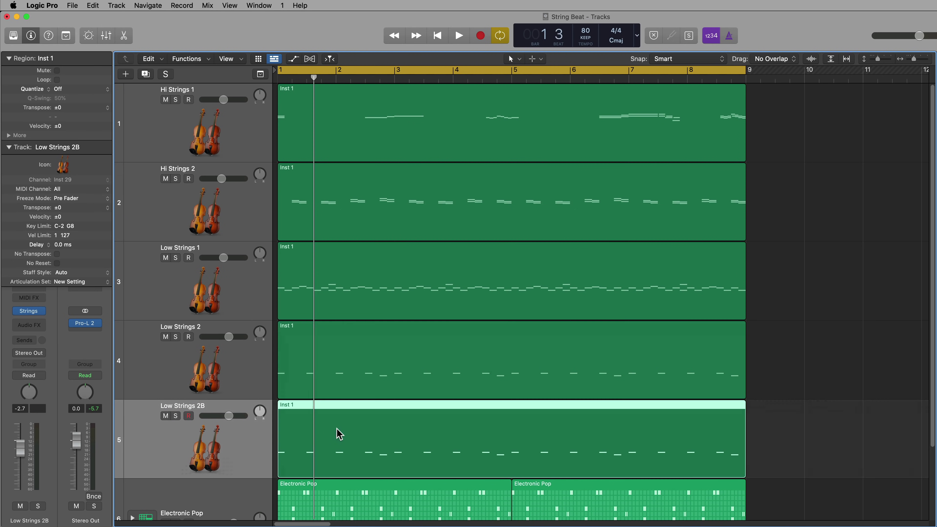
Replace the Studio Strings instrument on the Low Strings 2B track with a stereo Sampler.
click(41, 310)
mouse_move(107, 349)
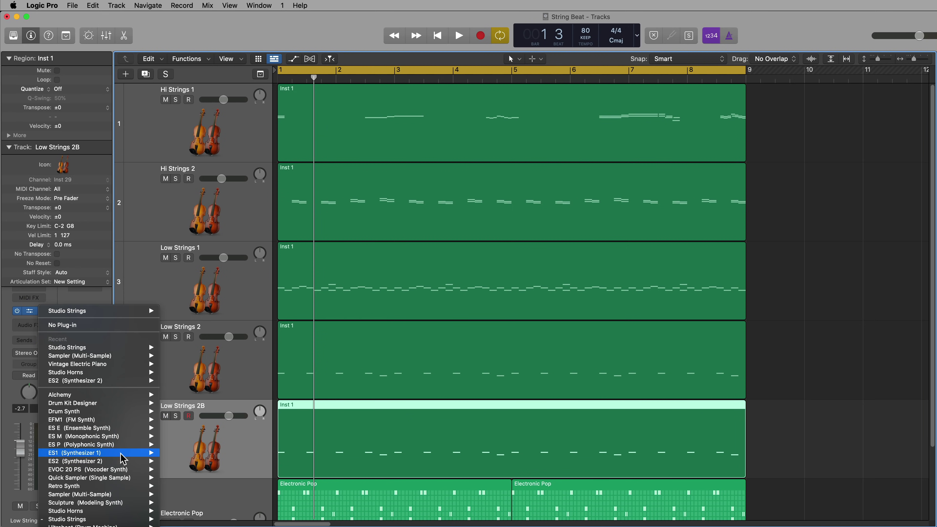
mouse_move(117, 495)
click(178, 503)
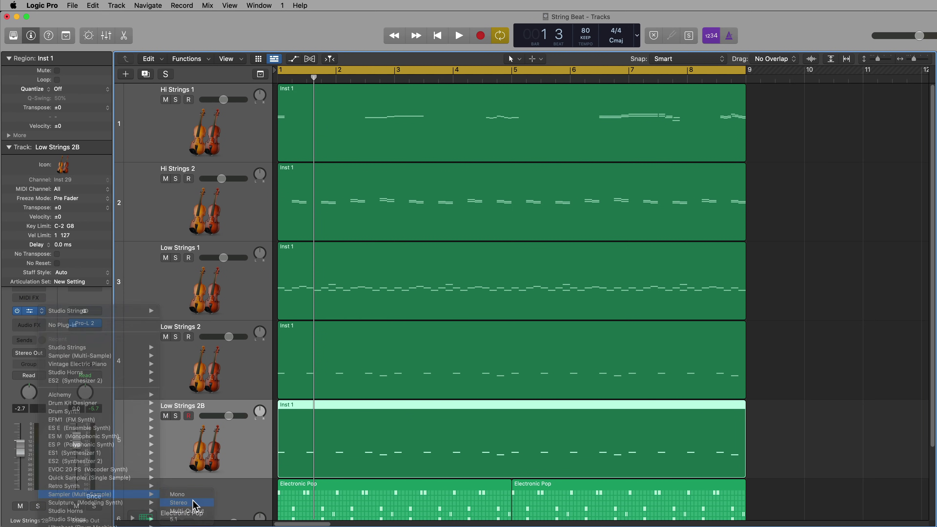
Load the factory orchestral strings preset Full Strings+ into the Sampler and close the plug-in window.
click(397, 38)
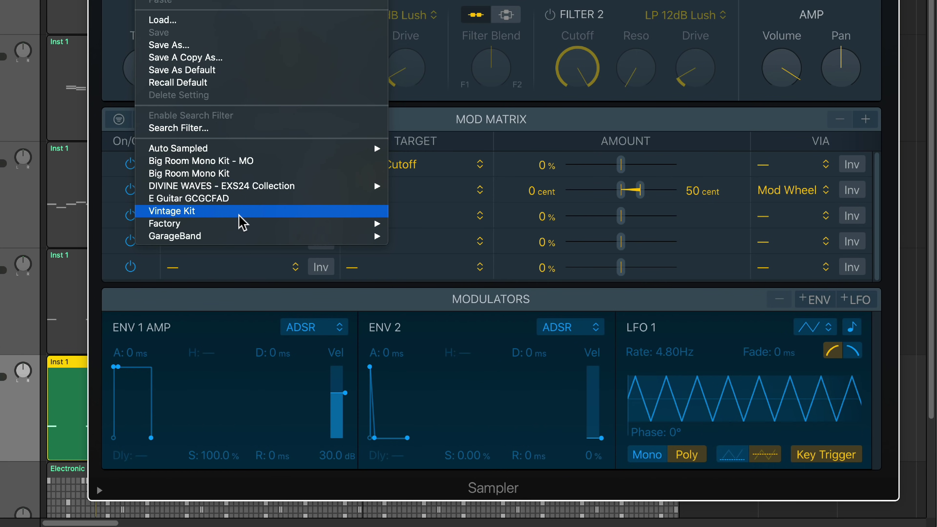
mouse_move(239, 222)
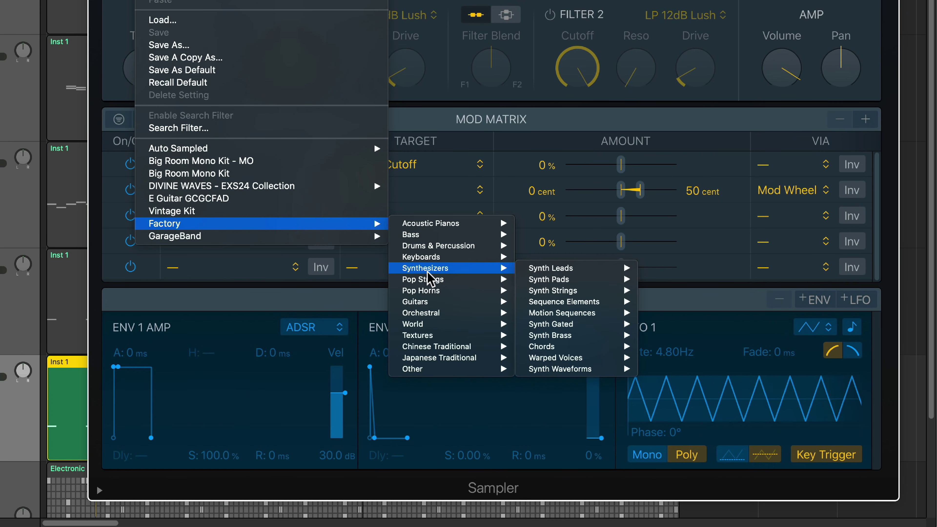
mouse_move(439, 321)
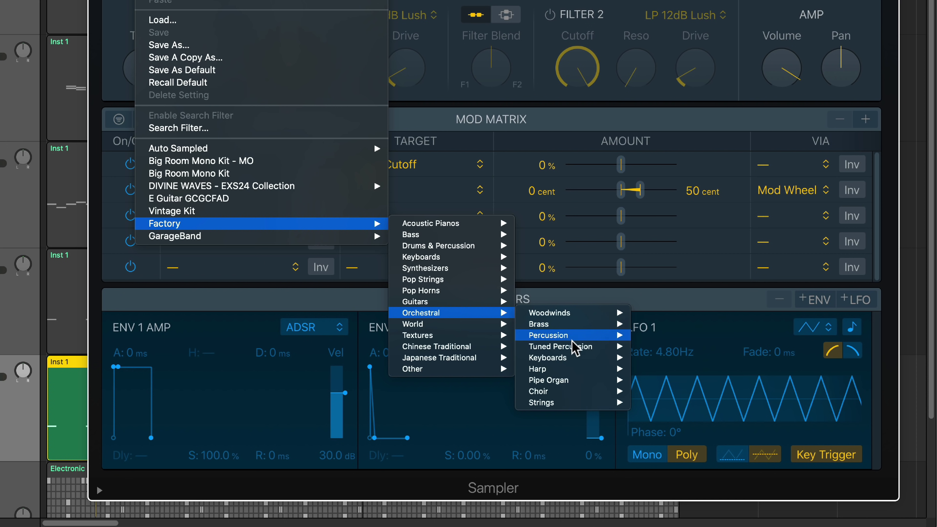
mouse_move(567, 406)
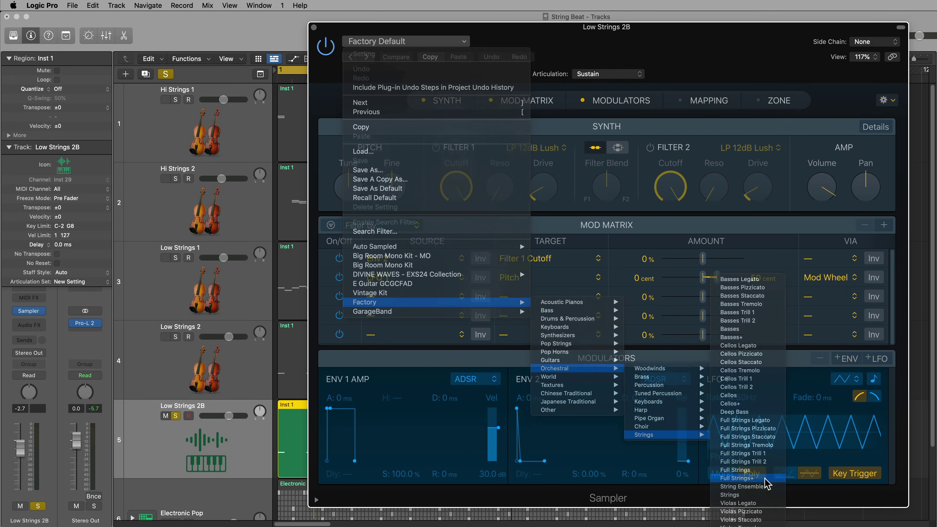
click(706, 462)
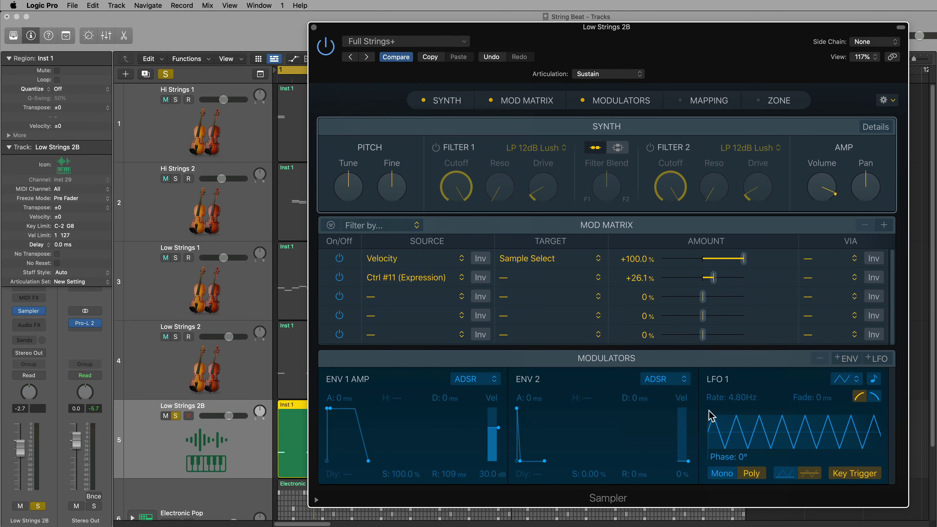
click(314, 28)
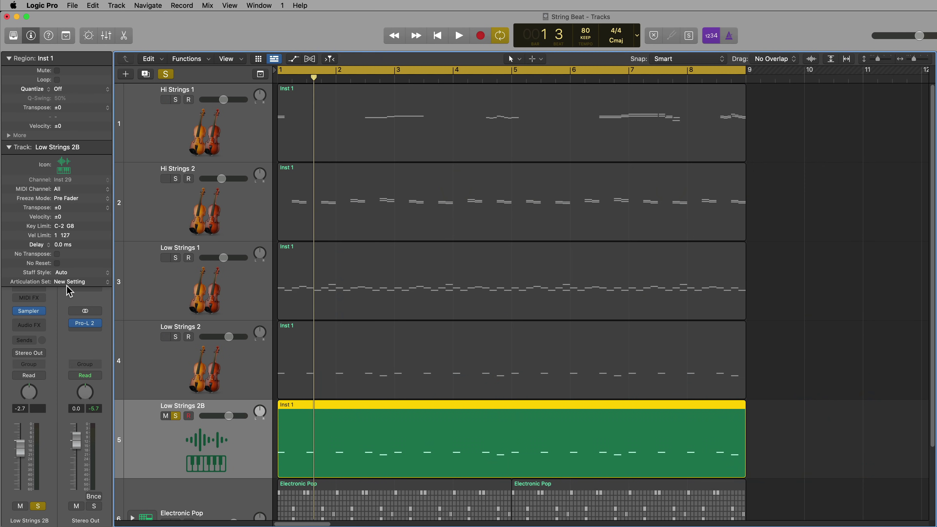
Clear the Low Strings 2B articulation set, assign the Full Strings+ set, and view its articulation list.
click(79, 284)
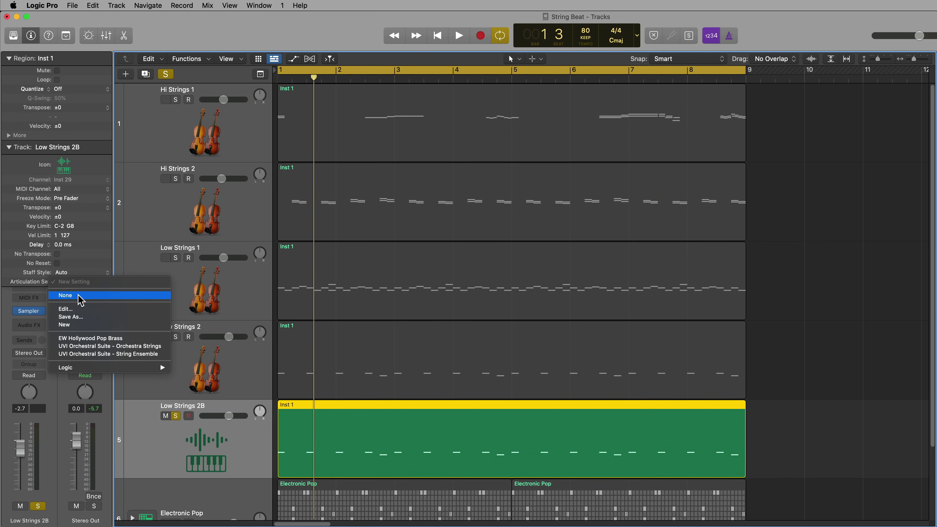
click(81, 296)
click(76, 283)
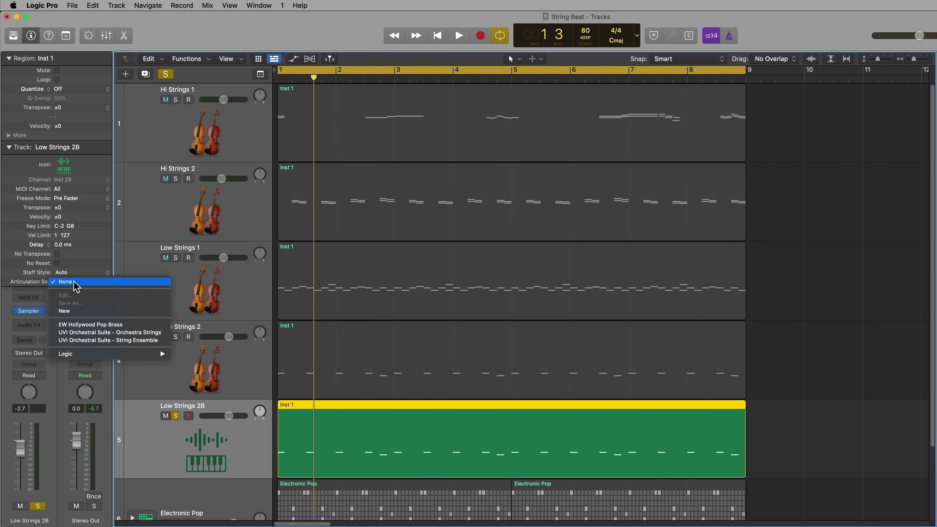
click(98, 314)
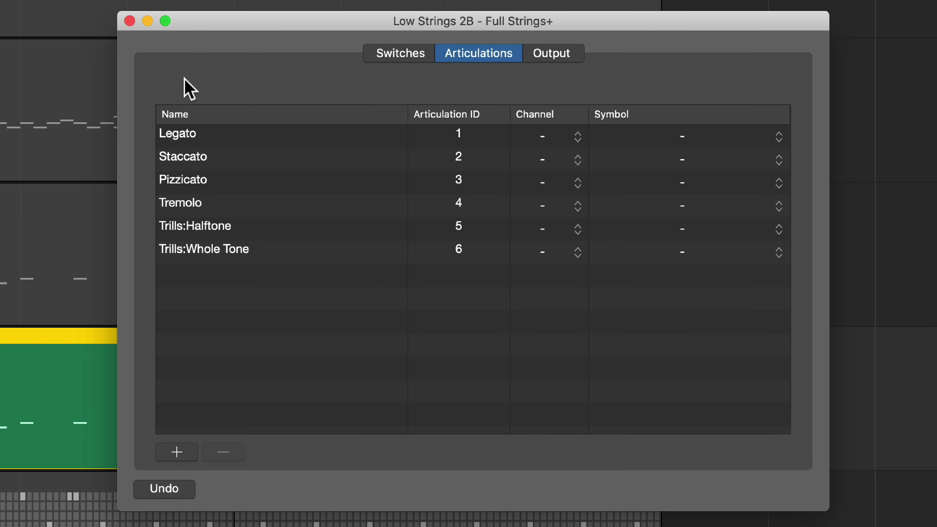
click(130, 21)
Check the articulation of individual Low Strings 2B notes in bars 1 and 2 in the Piano Roll.
drag(318, 305, 286, 371)
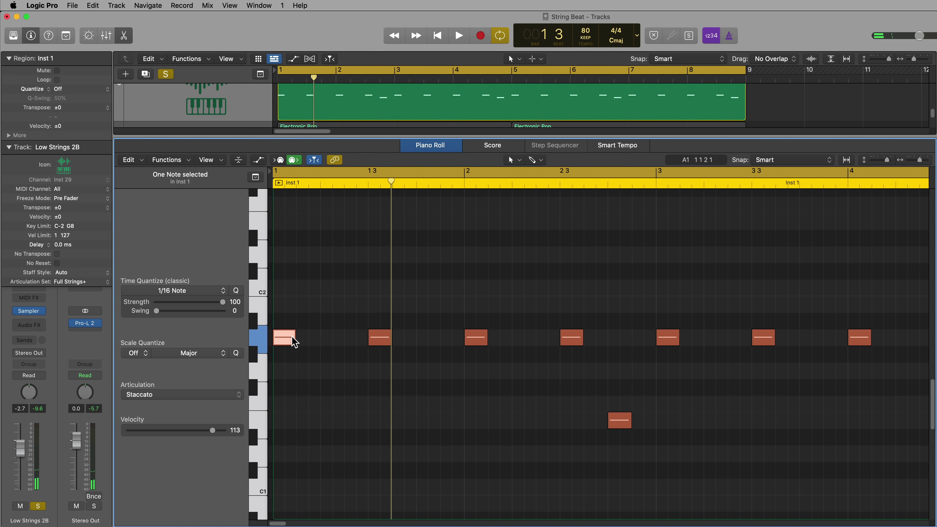
click(229, 394)
click(374, 381)
drag(348, 303, 385, 363)
click(476, 338)
click(619, 420)
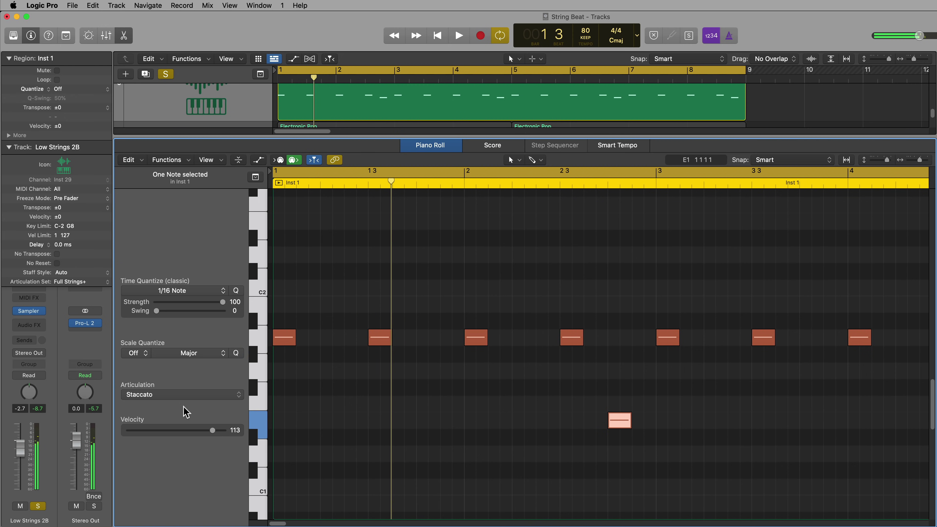
key(e)
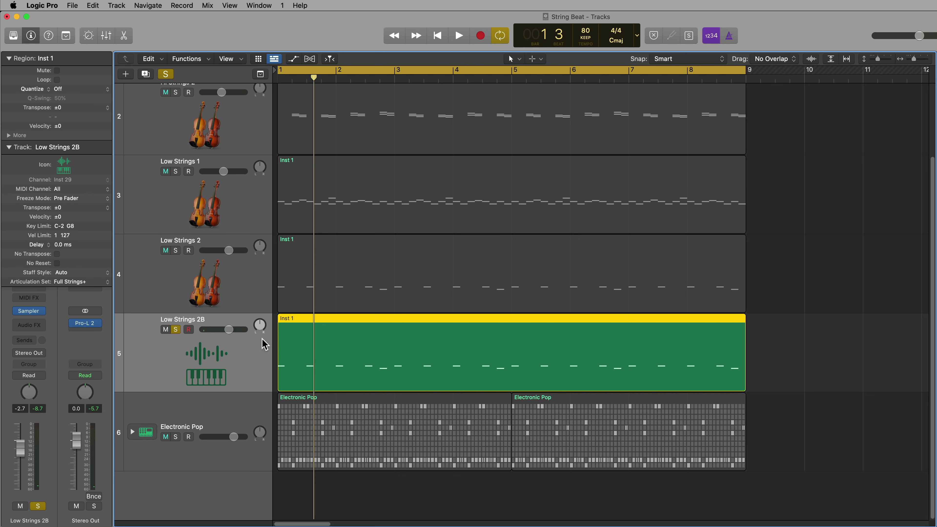
Play the soloed Low Strings 2B track and turn off its record arm and solo.
key(space)
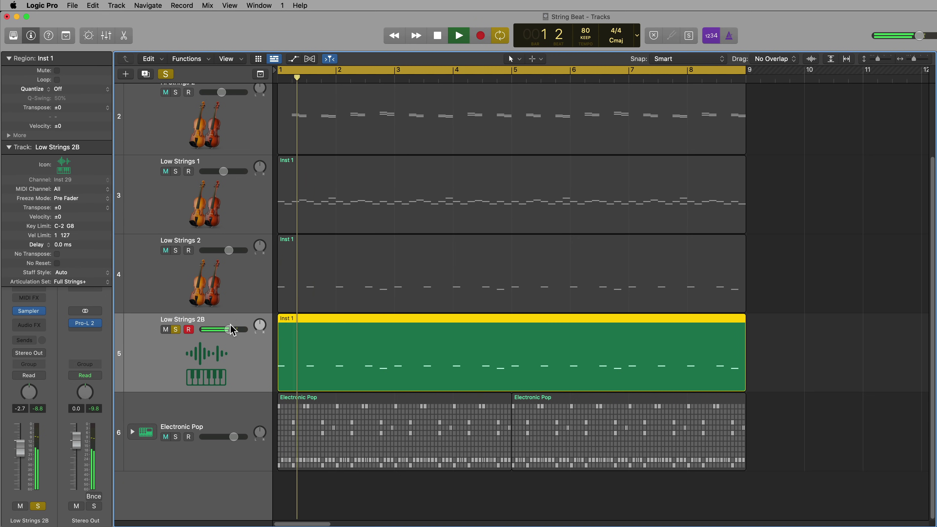
click(190, 330)
key(space)
click(176, 330)
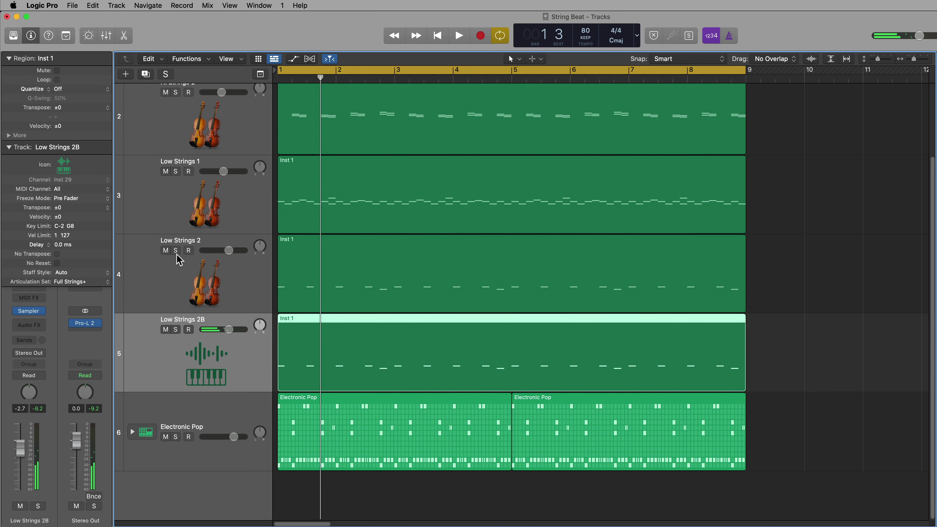
Solo Low Strings 2 and Low Strings 2B and balance them in playback, lowering Low Strings 2 and setting Low Strings 2B to -1.9 dB.
click(177, 252)
key(space)
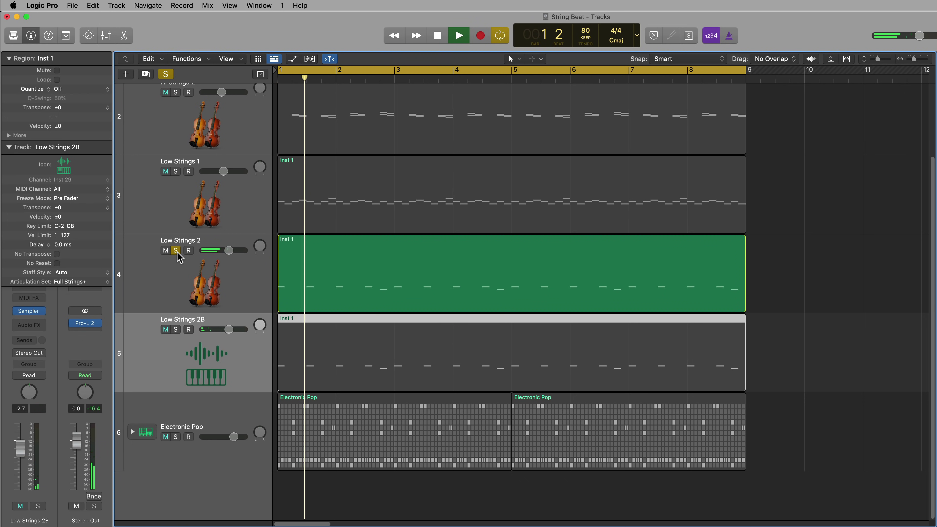
click(175, 330)
key(space)
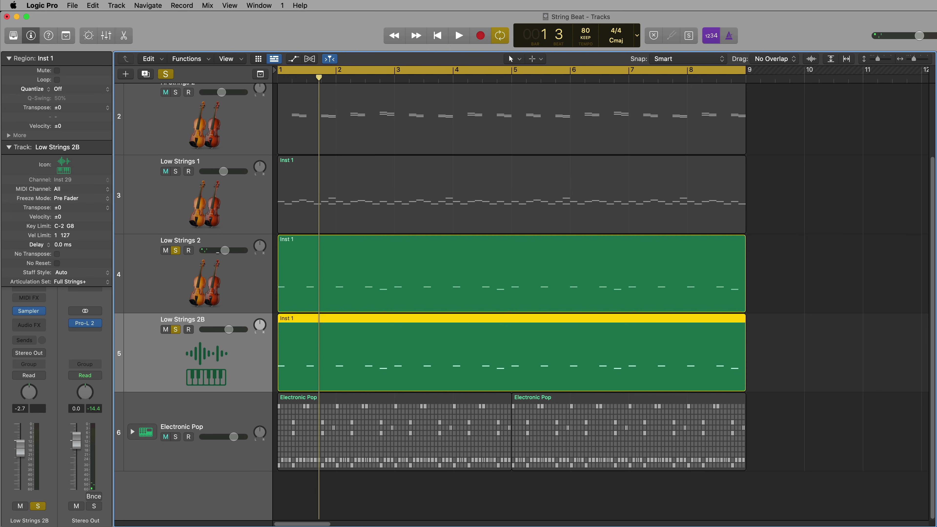
key(space)
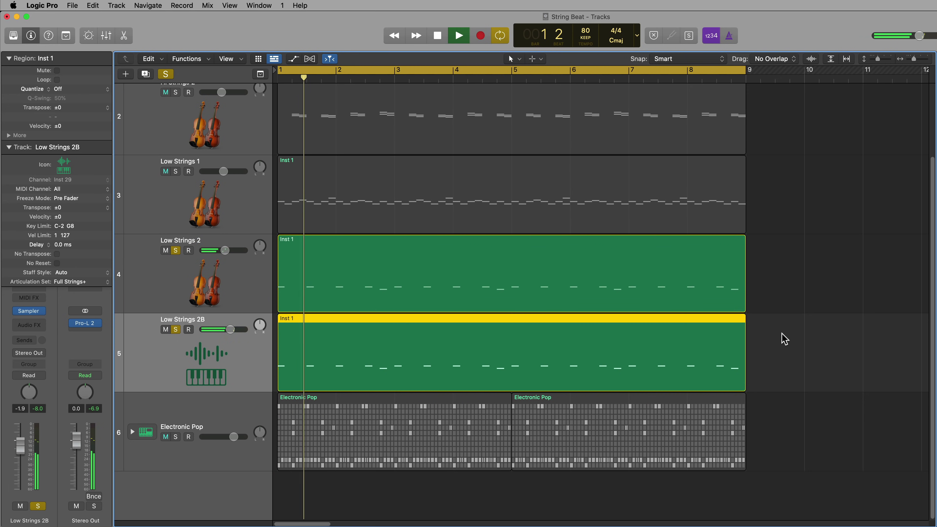
click(782, 333)
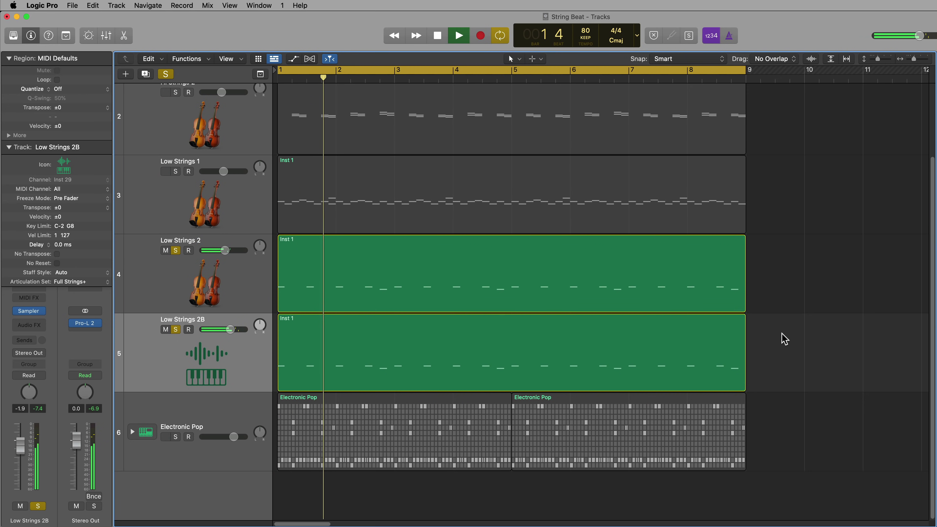
Select all notes of the Low Strings 2B region in the Piano Roll and copy them an octave lower.
double_click(713, 332)
key(space)
key(super+a)
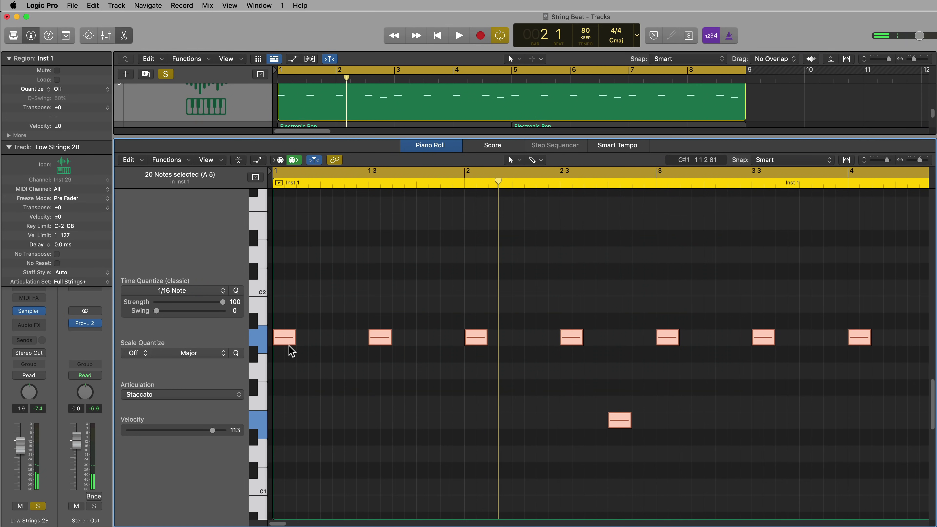
scroll(291, 336, down, 5)
drag(284, 255, 288, 451)
click(318, 410)
scroll(347, 389, down, 5)
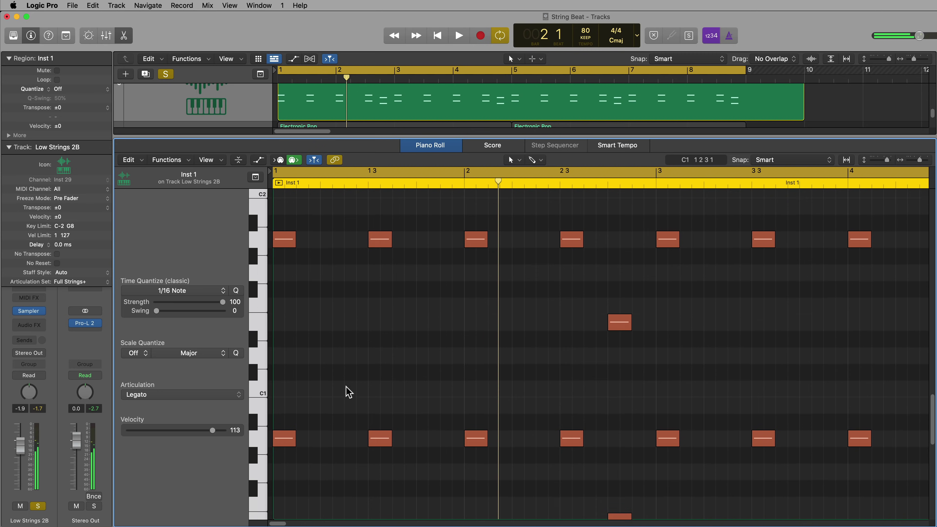
Play the soloed low tracks, trim the Low Strings 2B region to end at bar 9, and unsolo both tracks.
drag(353, 294, 611, 433)
key(p)
key(space)
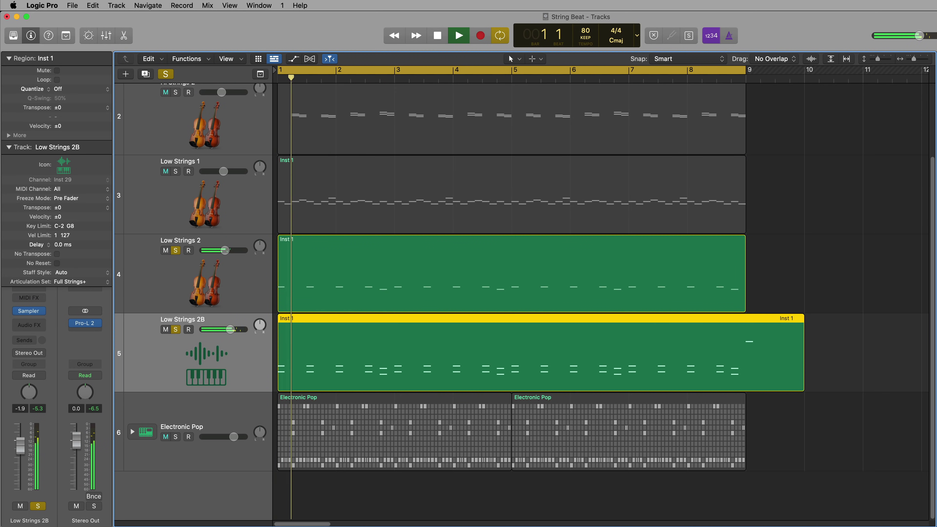
drag(860, 365, 746, 377)
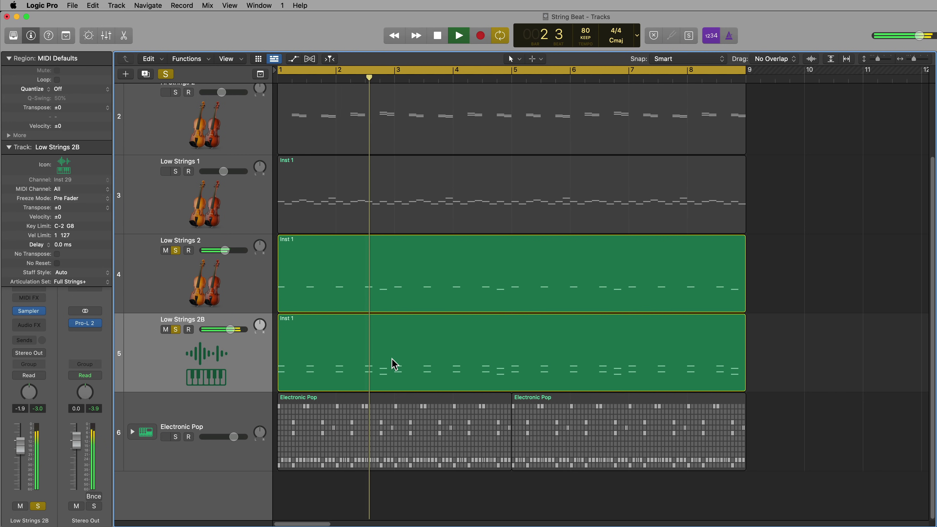
key(space)
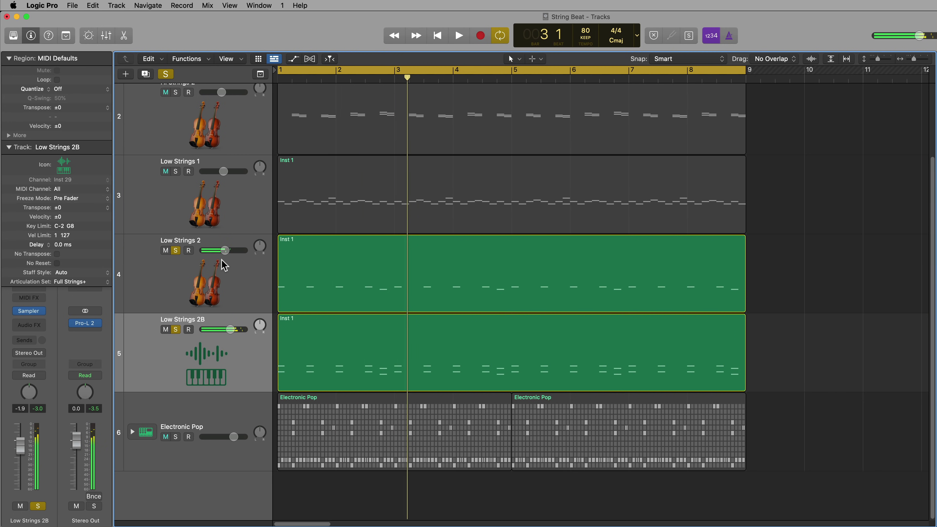
drag(176, 250, 176, 328)
click(210, 357)
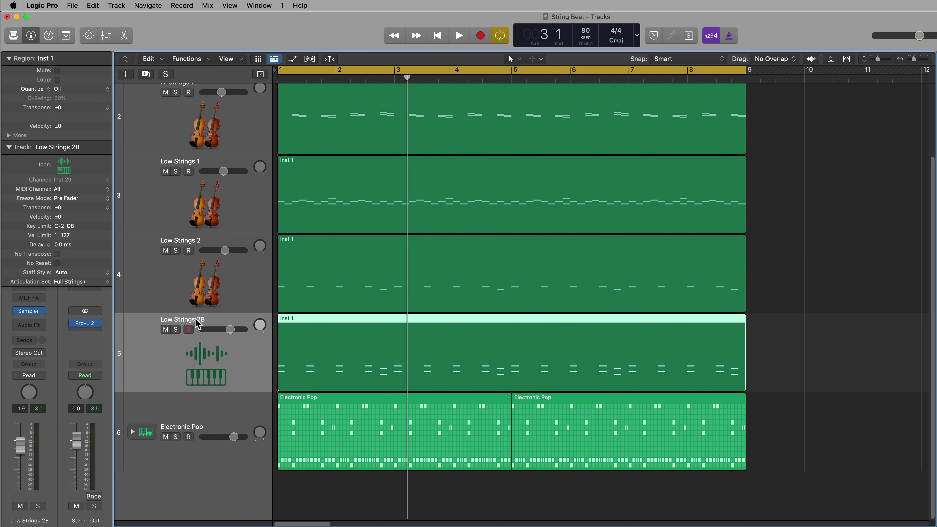
Look through the Hi Strings 1 and Hi Strings 2 tracks and their Sampler doubles.
click(209, 197)
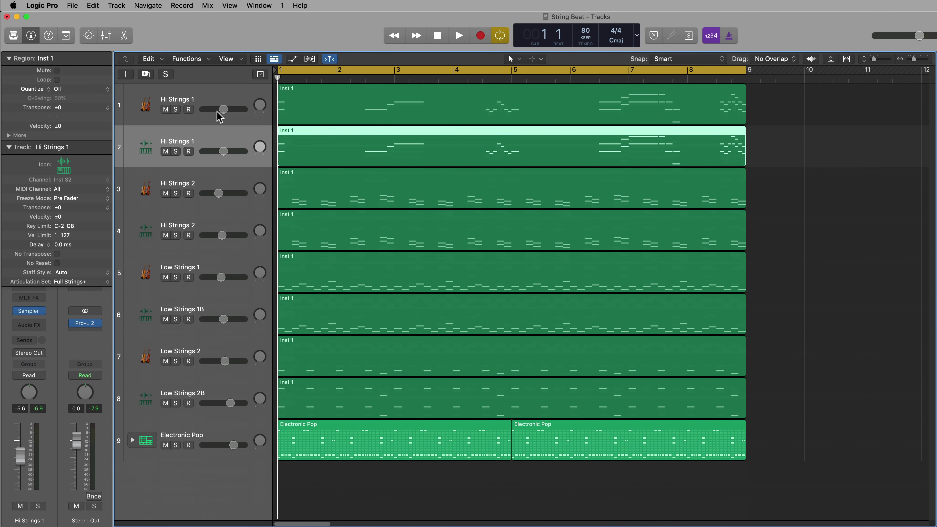
click(210, 105)
click(209, 134)
click(207, 183)
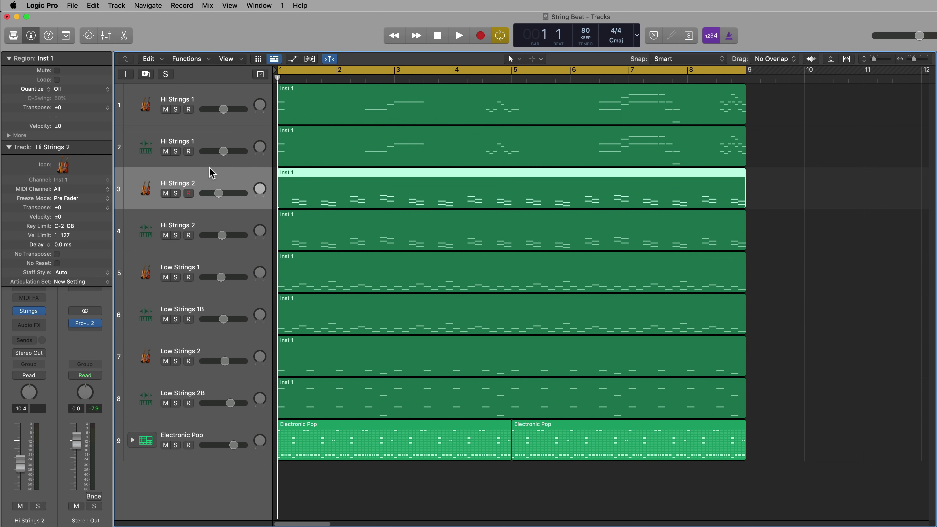
Solo the Sampler copy of Hi Strings 1 and set its long note at bar 2 beat 3 to Trills:Whole Tone.
click(244, 136)
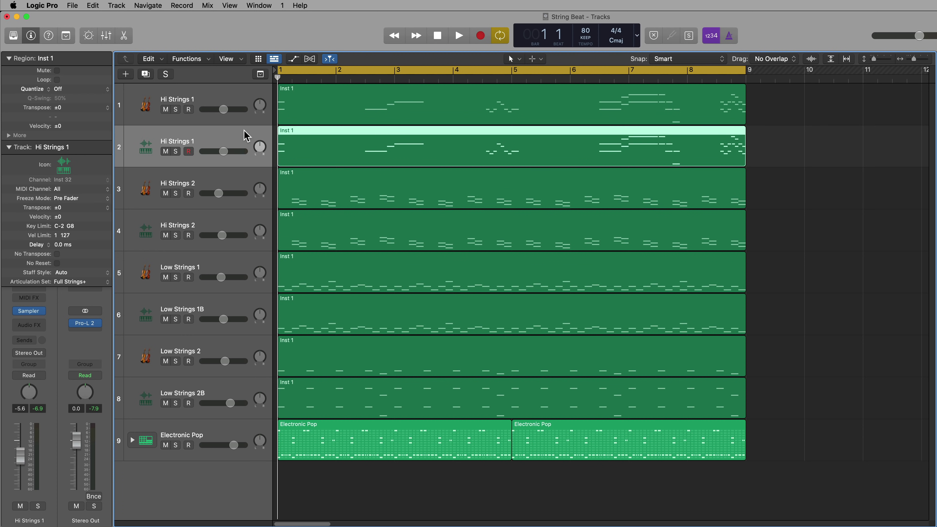
key(s)
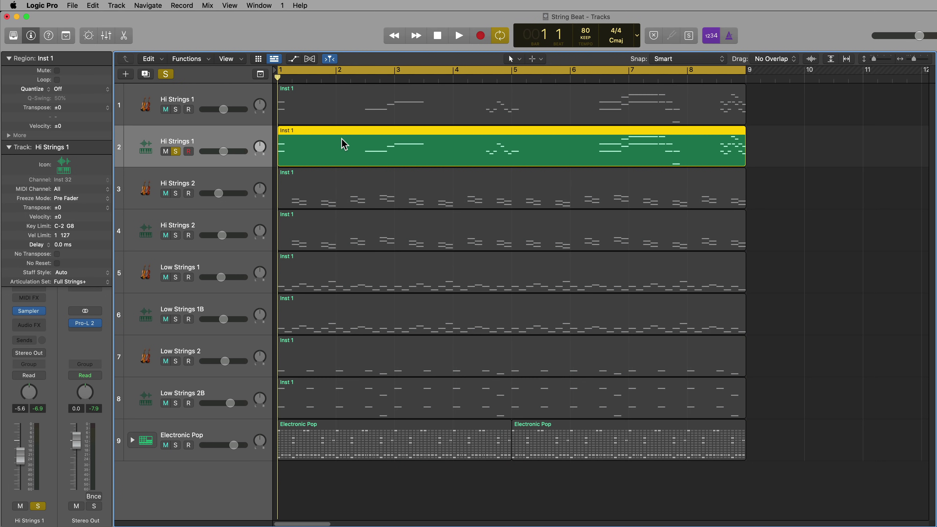
double_click(343, 142)
click(581, 334)
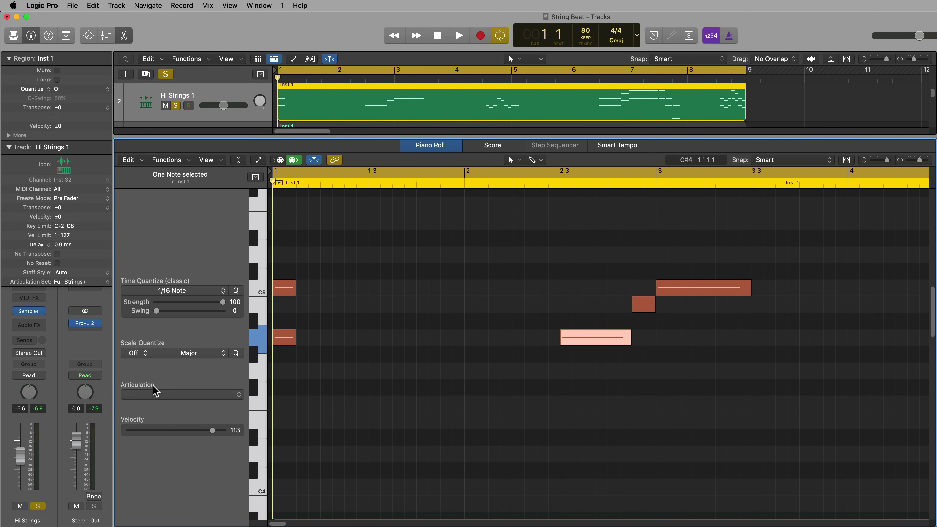
click(155, 394)
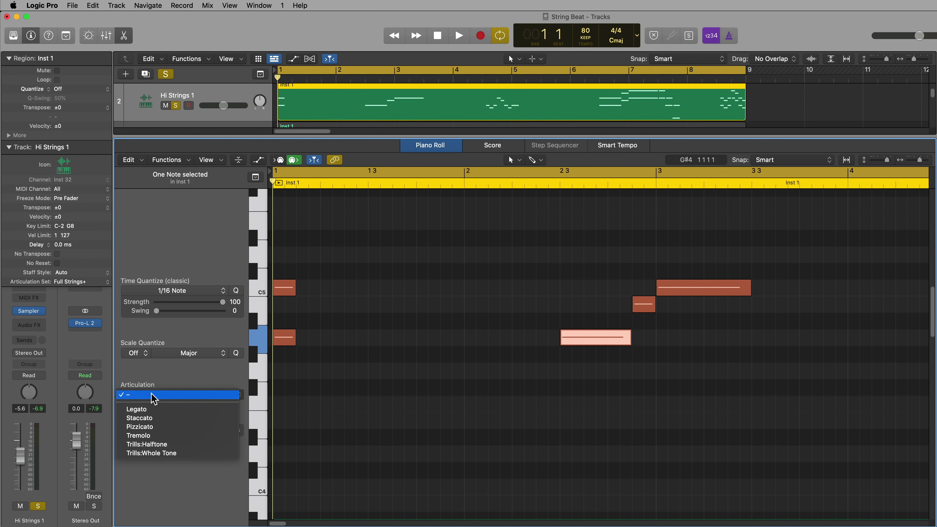
click(191, 454)
Check the articulations of the short note before bar 3 and the long note starting at bar 3.
scroll(553, 370, right, 5)
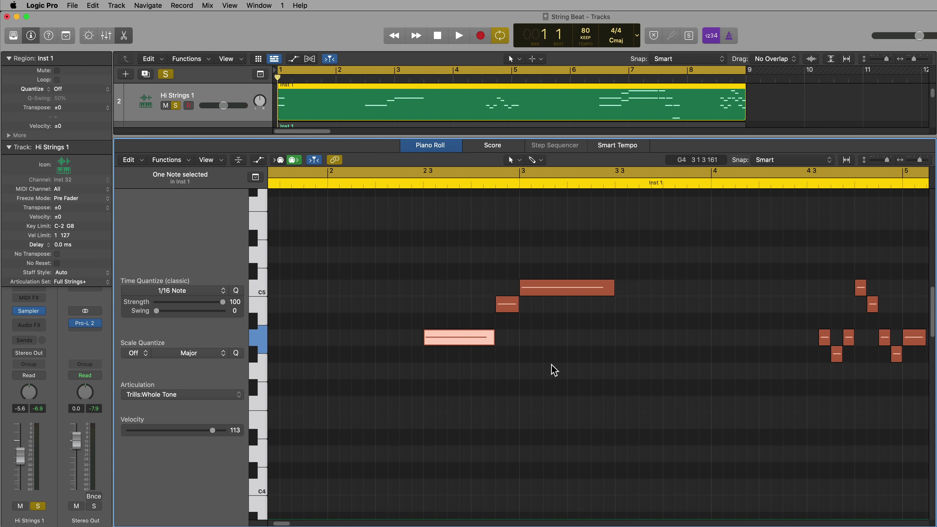
click(496, 304)
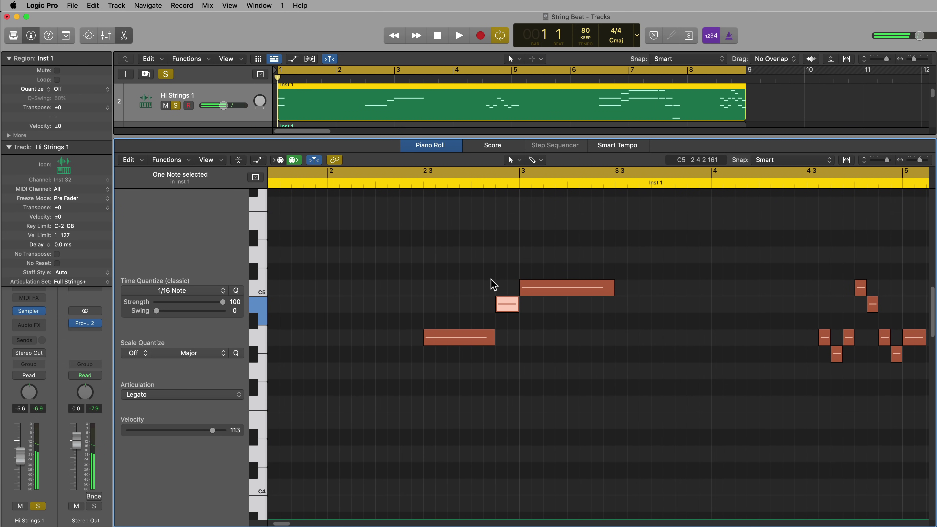
drag(577, 240, 568, 334)
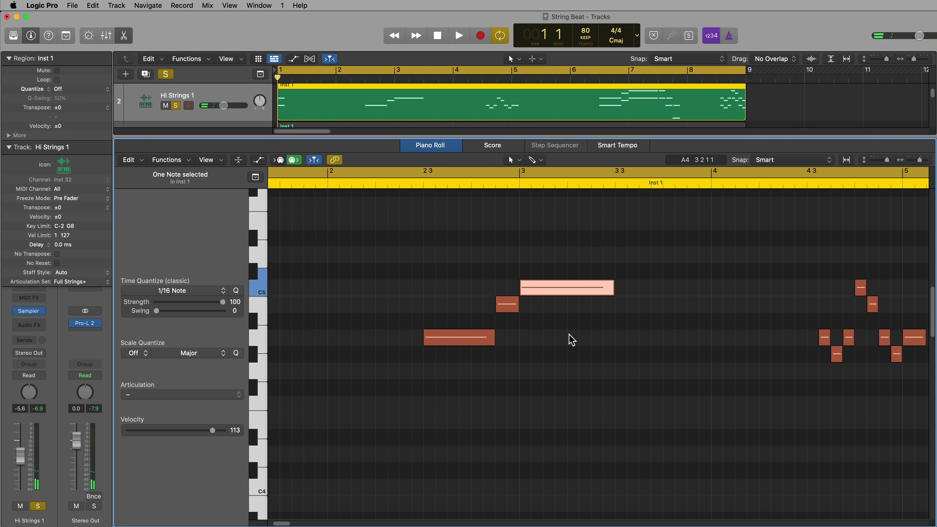
Set the articulation of the long note starting at bar 3 to Legato.
click(227, 395)
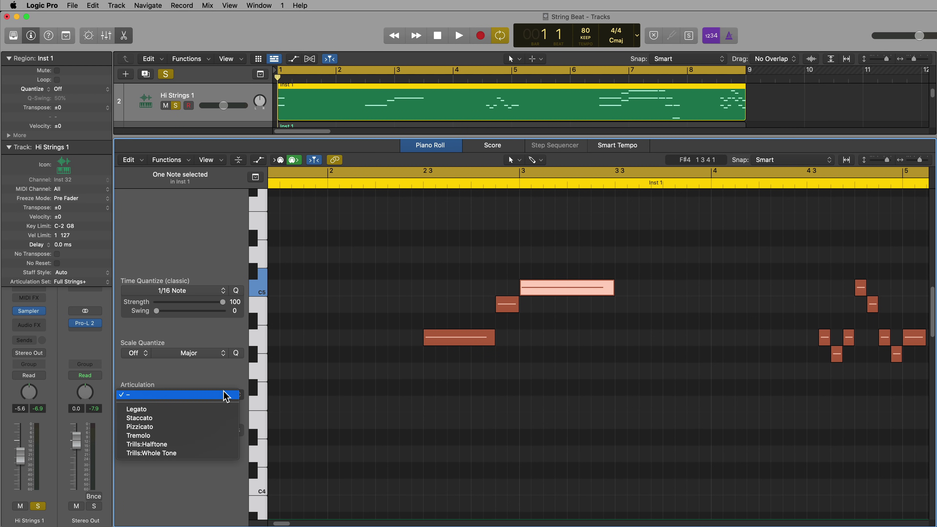
click(220, 421)
click(515, 356)
Set the two long notes at bar 6 beat 3 to the Trills:Whole Tone articulation.
scroll(490, 230, right, 10)
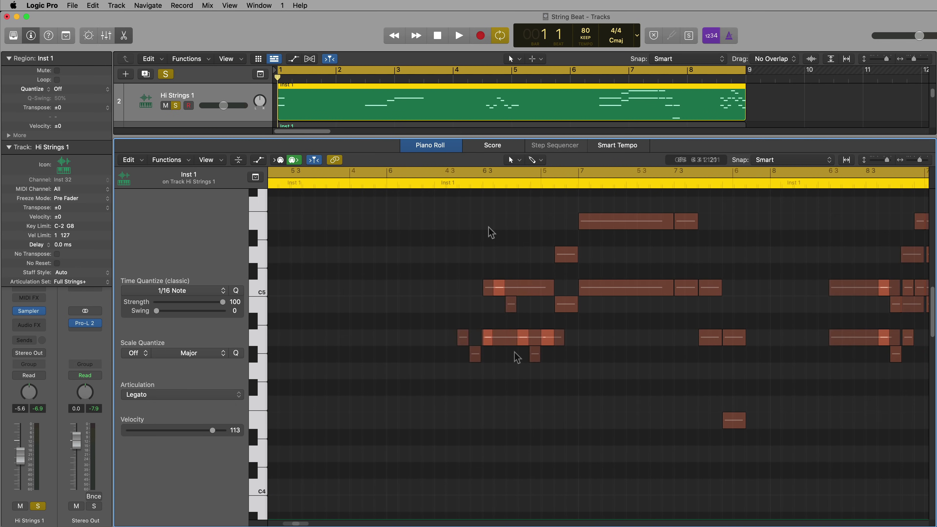
scroll(491, 239, left, 3)
drag(400, 225, 369, 363)
click(167, 394)
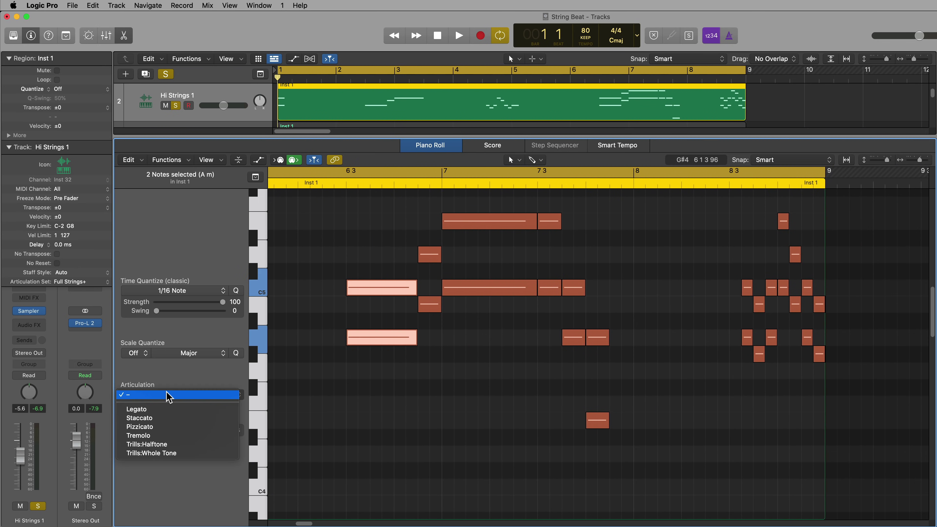
click(184, 453)
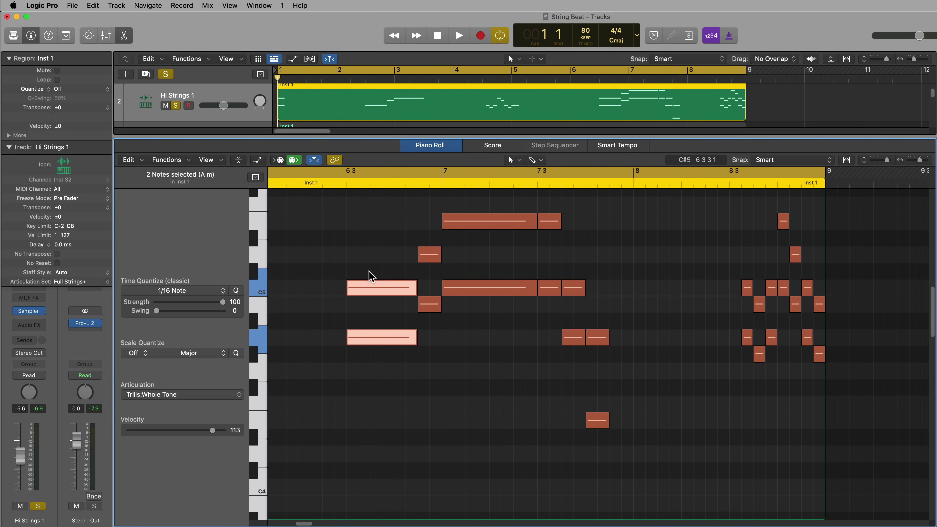
Set the two long notes starting at bar 7 to the Legato articulation.
drag(429, 227, 439, 319)
drag(496, 327, 498, 216)
click(192, 395)
click(188, 409)
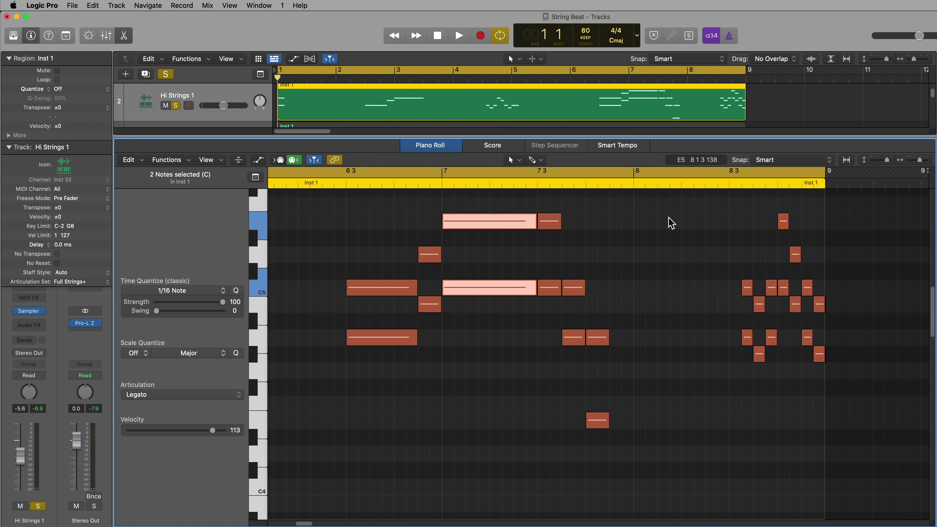
Check the articulation of the six short notes from bar 7 beat 3 onward and close the Piano Roll.
drag(665, 217, 577, 451)
click(195, 395)
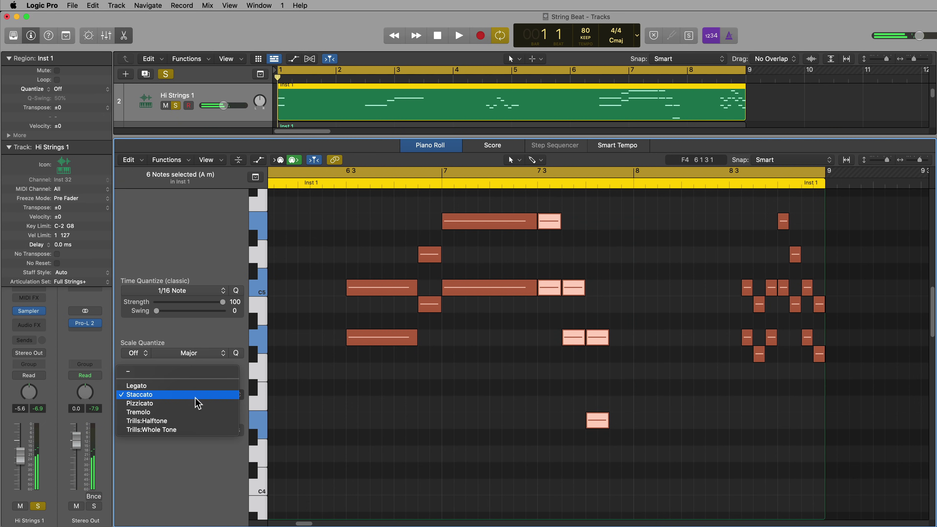
click(198, 404)
click(363, 435)
key(e)
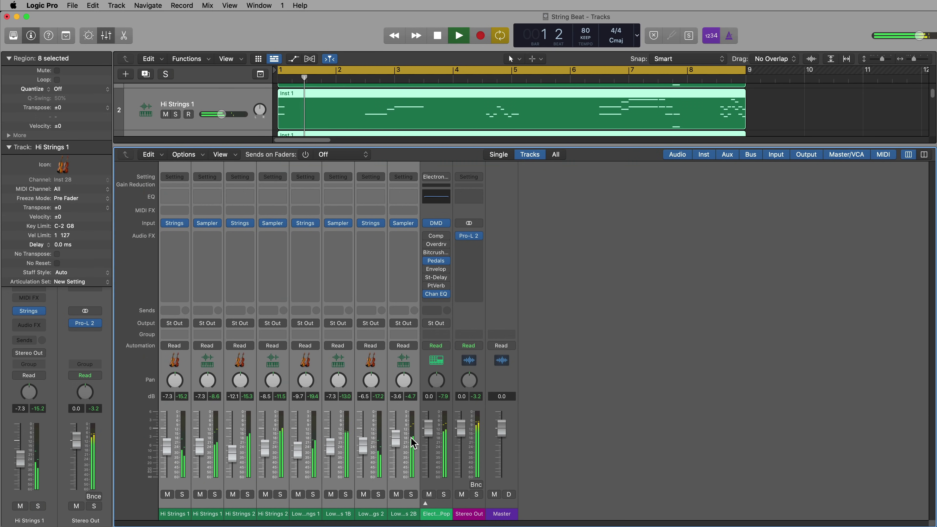
Lower the Low Strings 2B channel level to -4.2 dB while the arrangement plays.
click(560, 439)
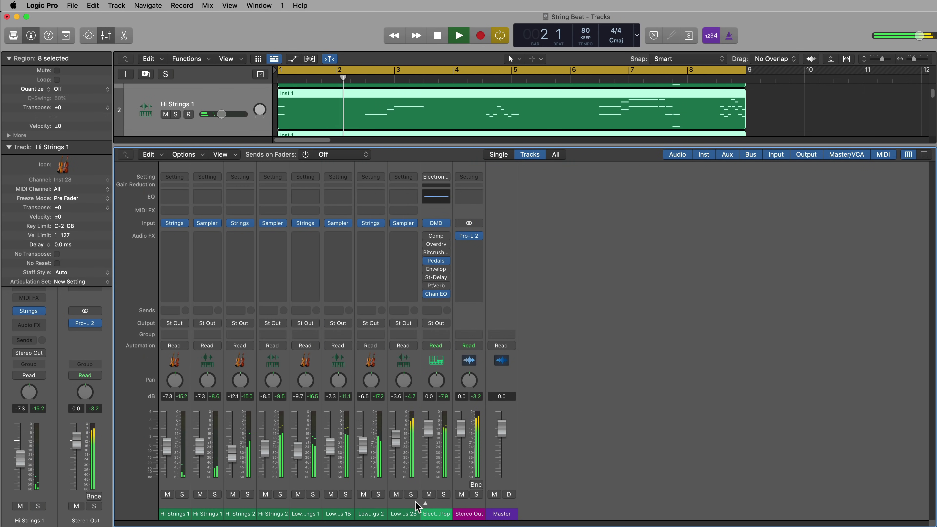
click(400, 498)
drag(395, 437, 395, 440)
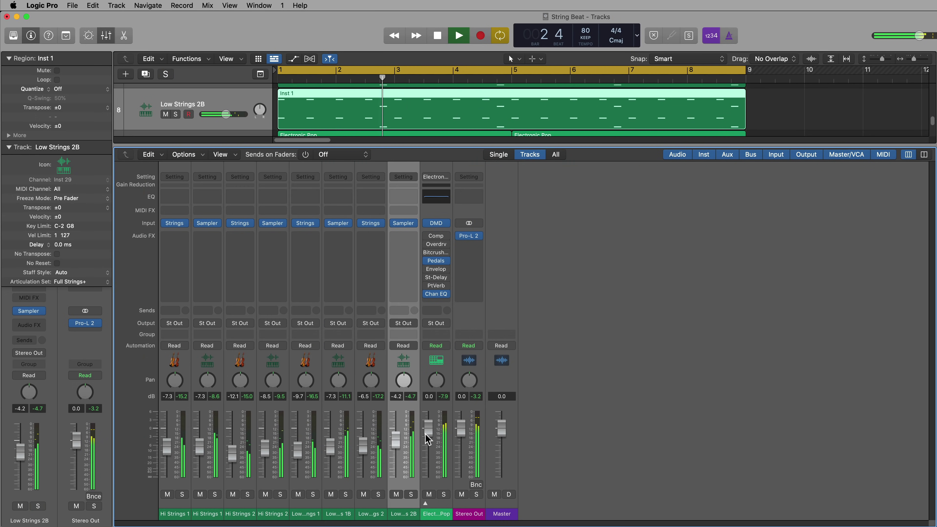
click(581, 425)
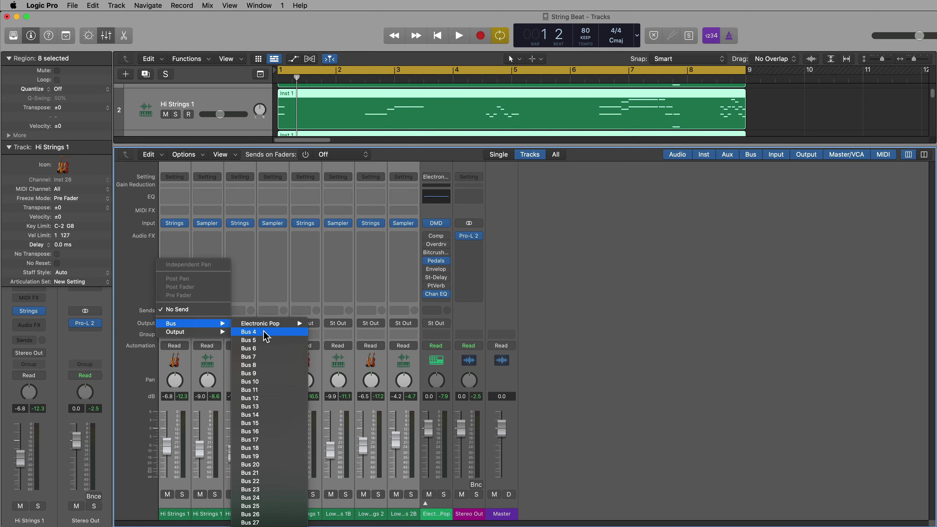
Send all eight string tracks to Bus 4 at unity level and insert Space Designer on its Hall Reverb aux.
click(264, 332)
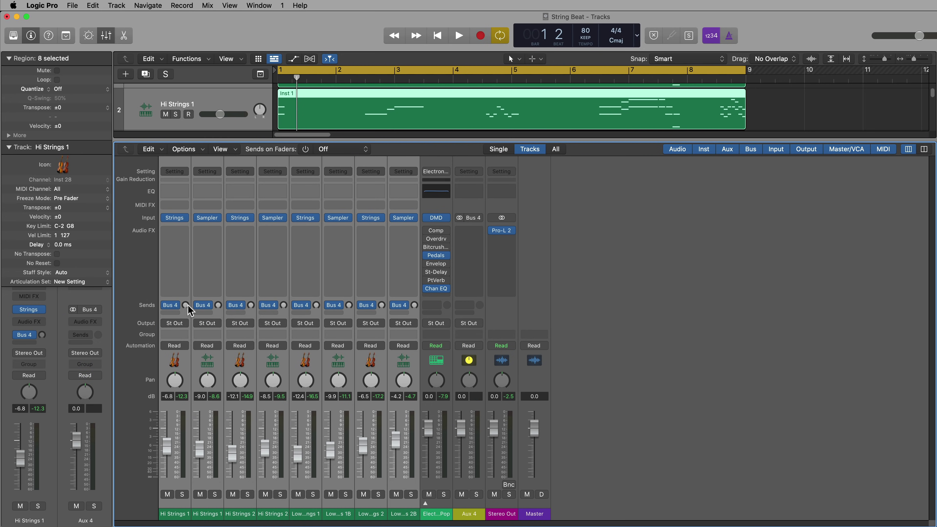
alt+click(186, 306)
click(469, 231)
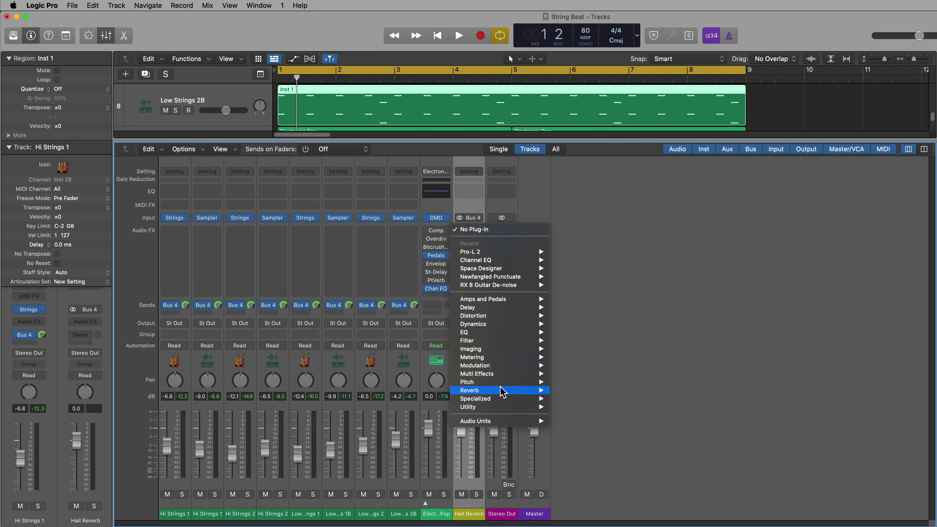
mouse_move(503, 390)
mouse_move(606, 407)
click(649, 418)
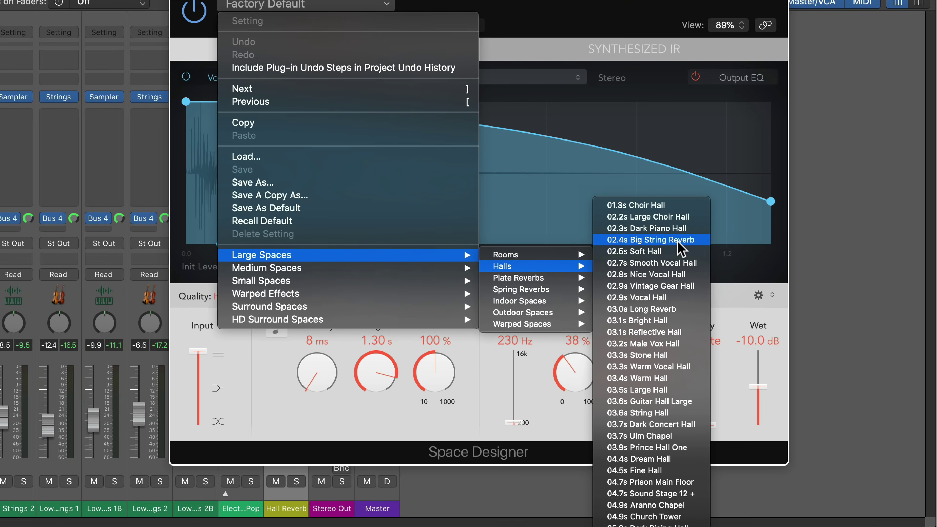
Load the 02.4s Big String Reverb preset in Space Designer, raise the wet level to -6.4 dB and close the plug-in.
click(678, 241)
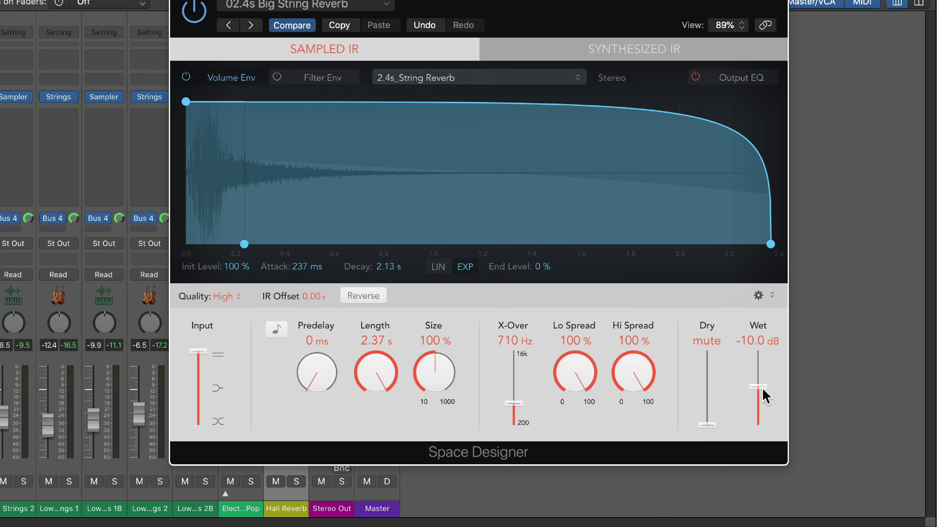
drag(761, 387, 761, 378)
drag(761, 378, 759, 373)
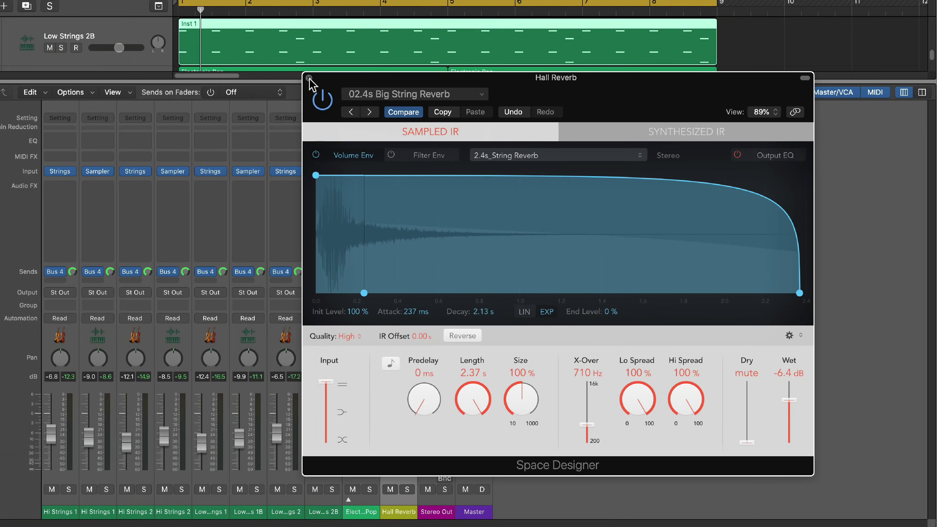
click(311, 81)
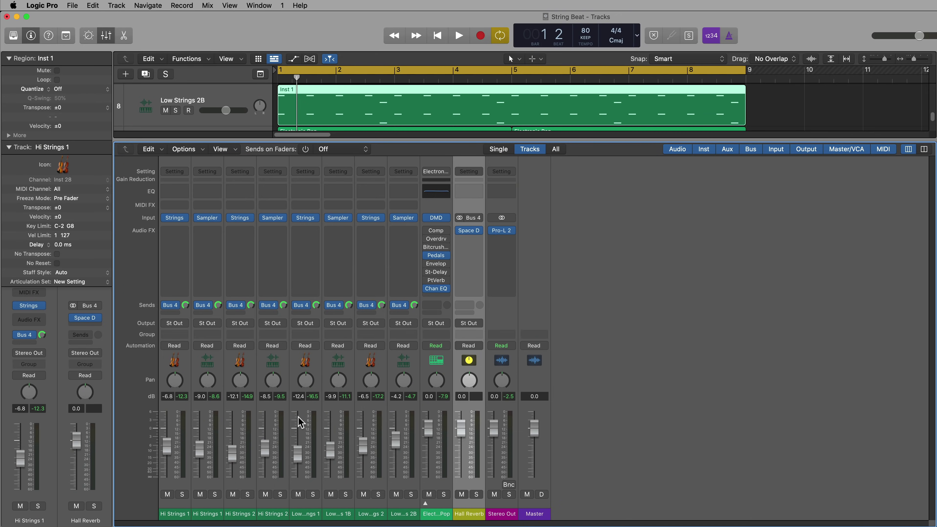
Play the arrangement, lower the Hall Reverb level to -11.6 dB and disarm recording on the first Hi Strings 1 track.
key(space)
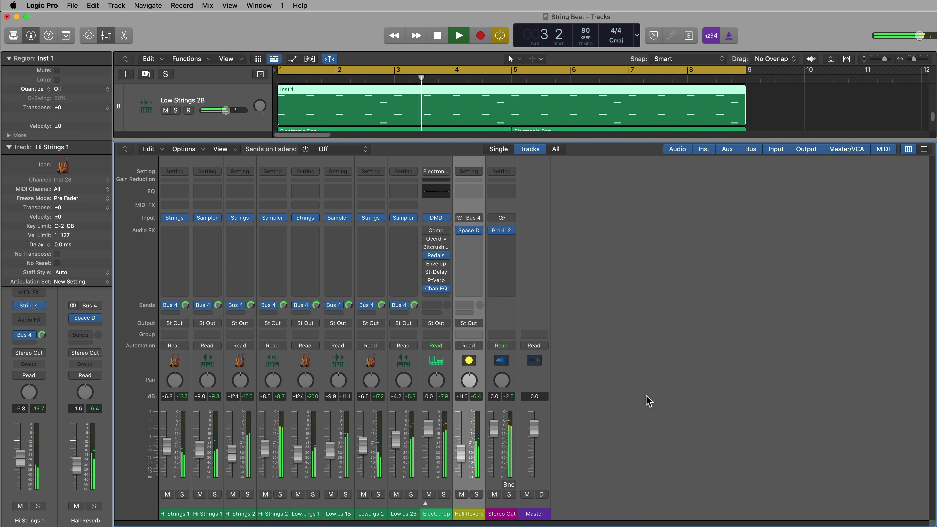
key(x)
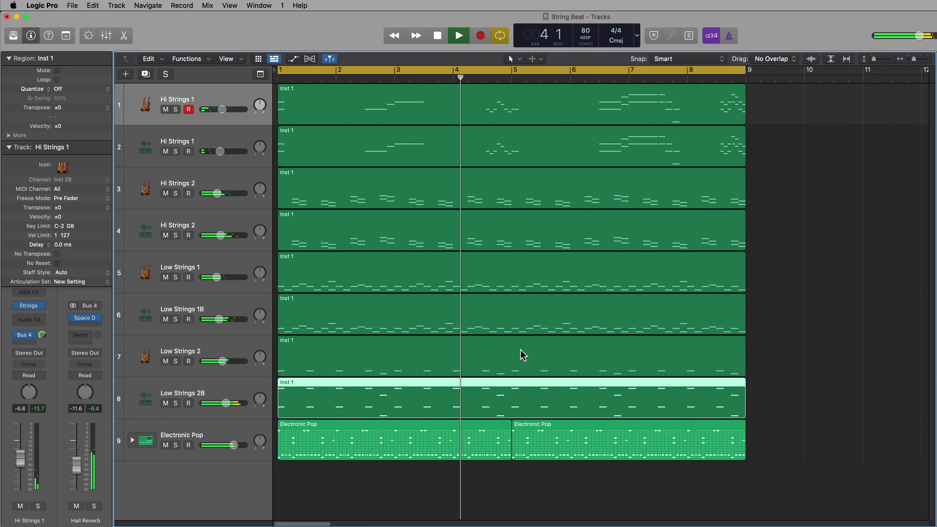
click(188, 109)
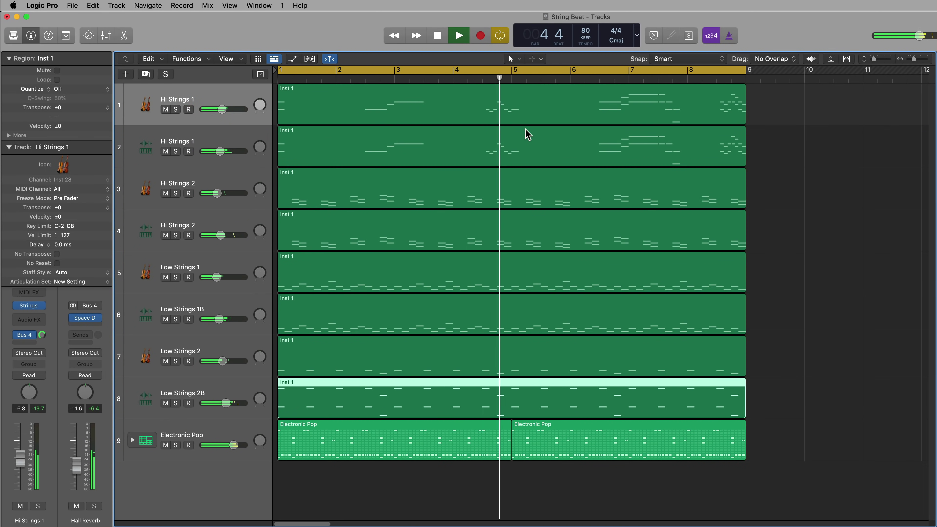
key(x)
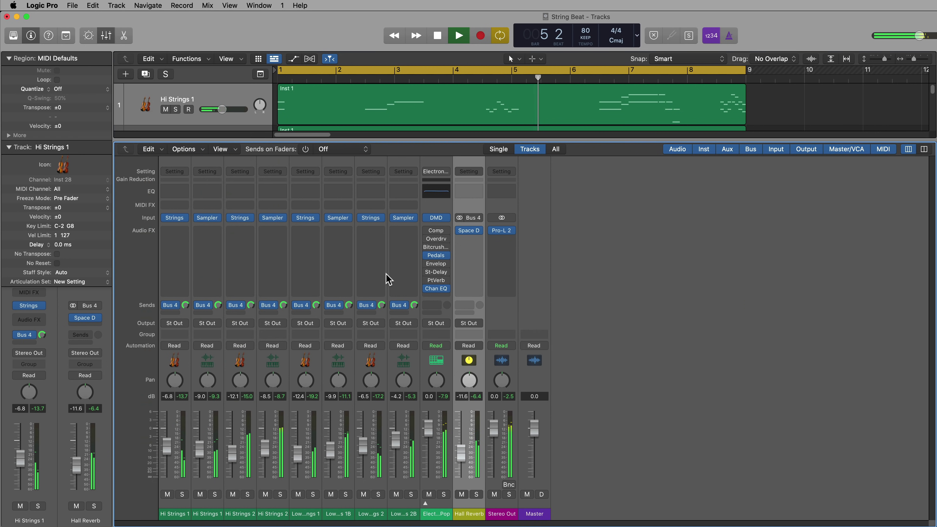
Stop playback and switch the pan mode of all eight string tracks to Stereo Pan.
click(177, 511)
shift+click(196, 511)
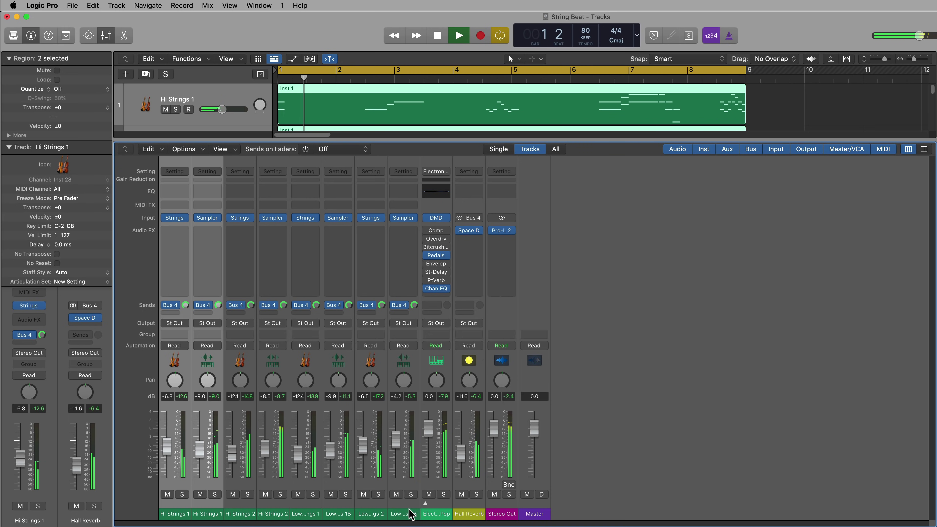
key(space)
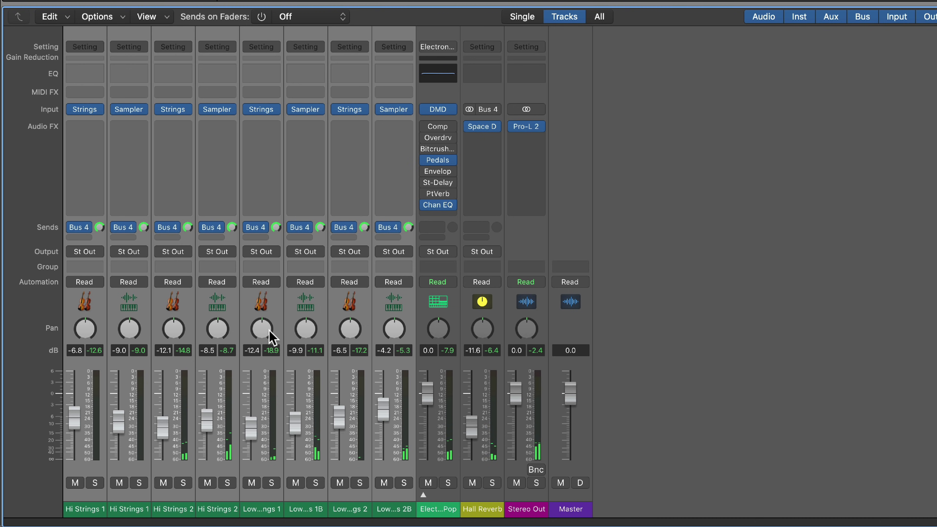
right_click(265, 334)
click(270, 347)
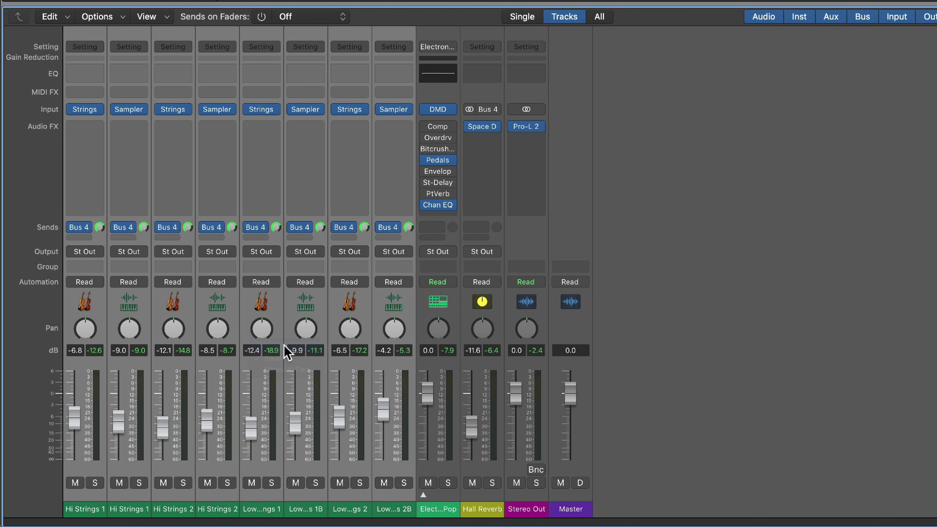
Pan both Hi Strings 1 tracks to -13 and both Hi Strings 2 tracks to +10.
click(85, 508)
shift+click(122, 509)
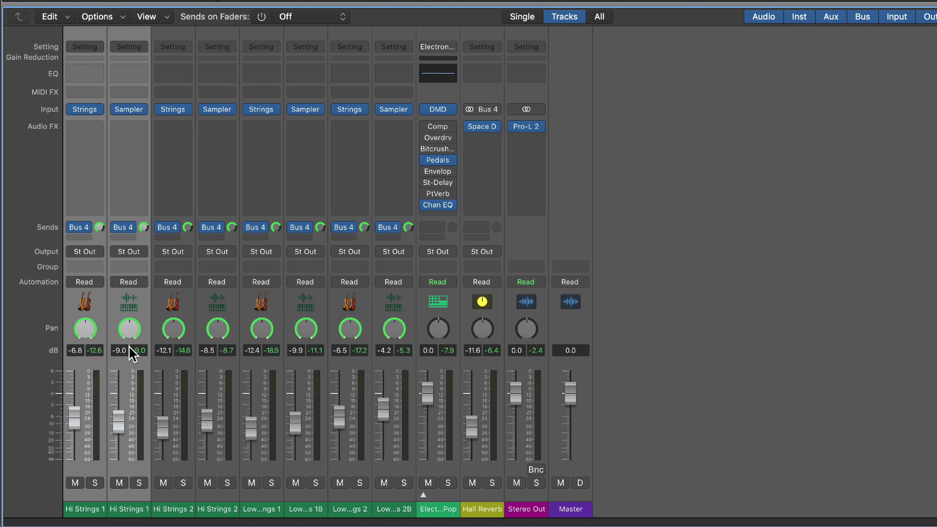
click(177, 507)
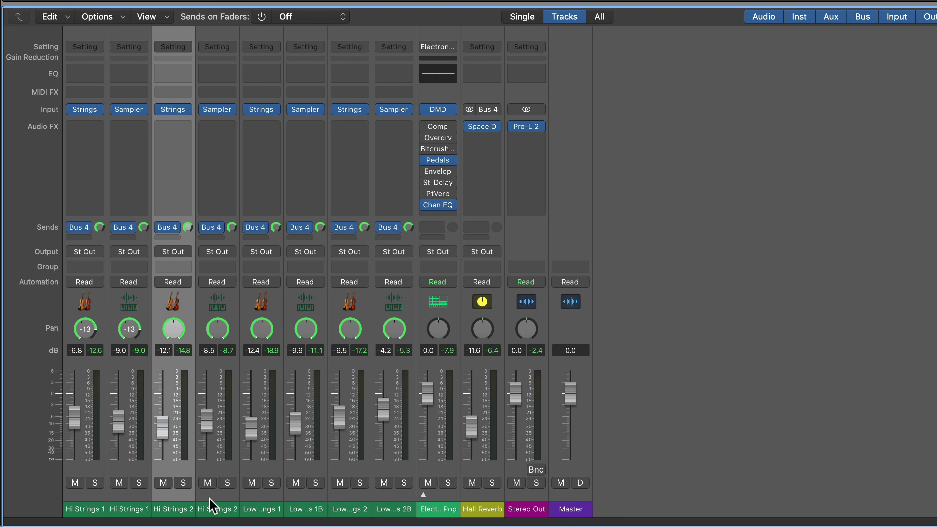
shift+click(216, 507)
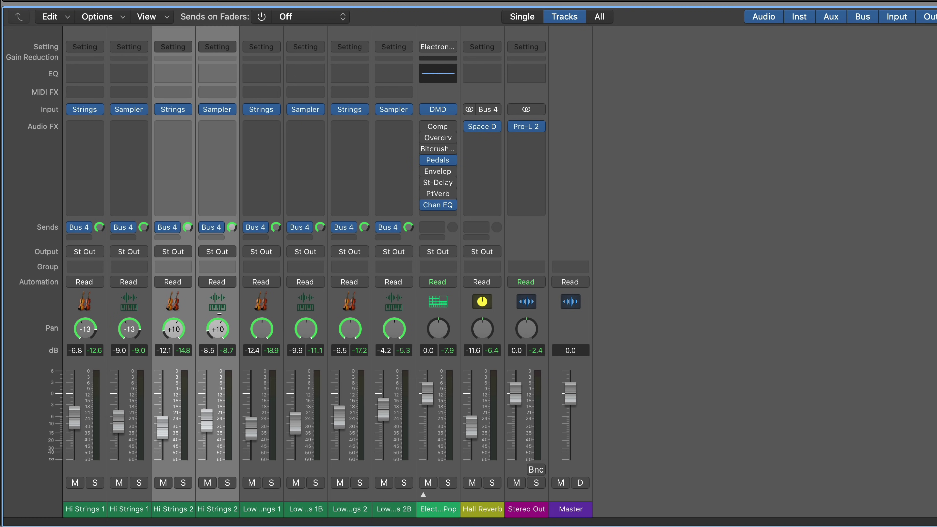
Pan Low Strings 1 and Low Strings 1B to -10 and Low Strings 2 to +10.
click(273, 508)
shift+click(307, 508)
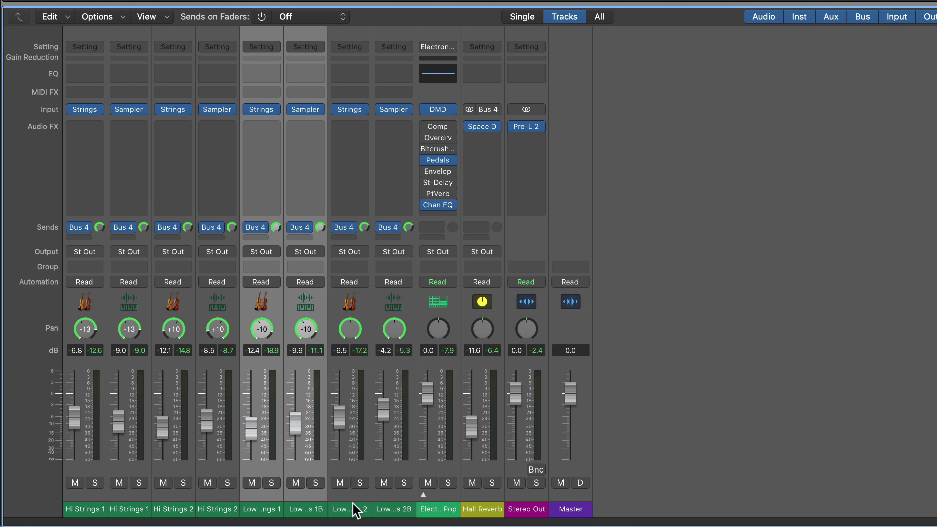
click(353, 509)
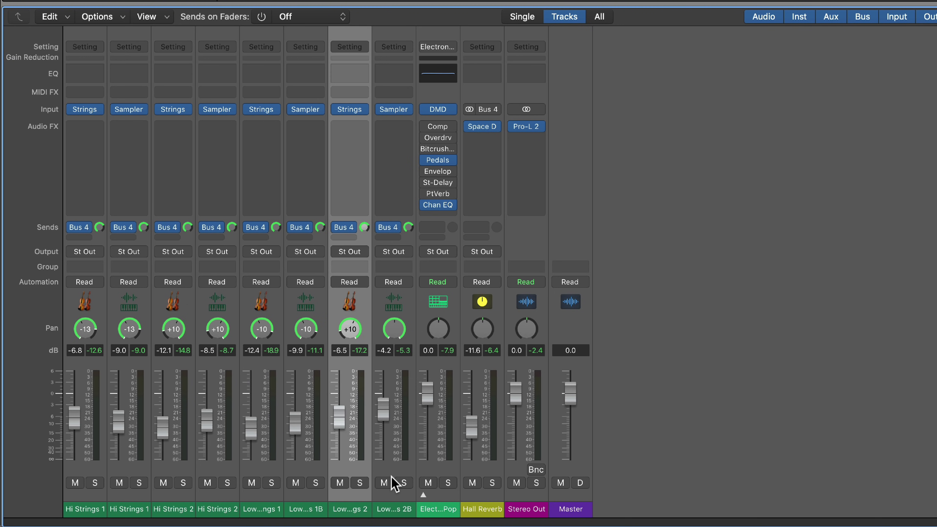
click(398, 506)
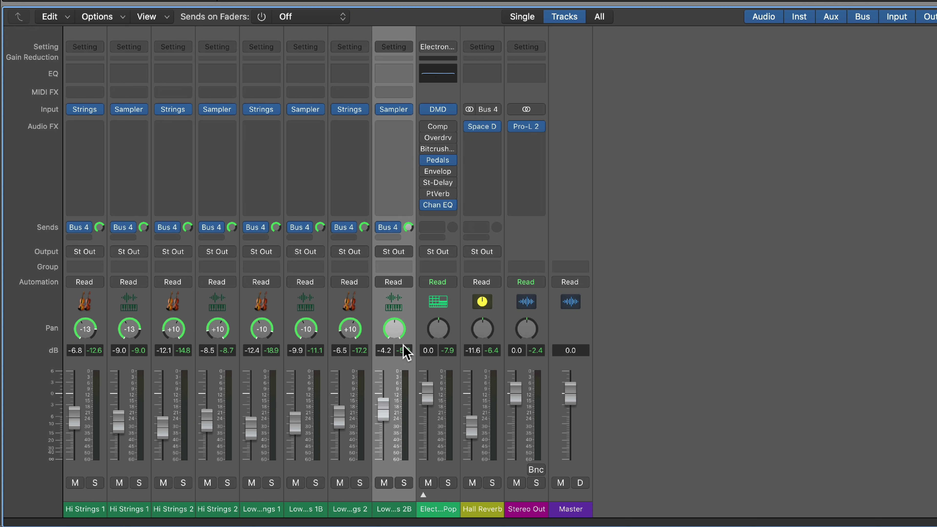
Lower all eight string levels together during playback, bringing the first Hi Strings 1 track to -8.0 dB and Low Strings 2B to -5.4 dB.
key(x)
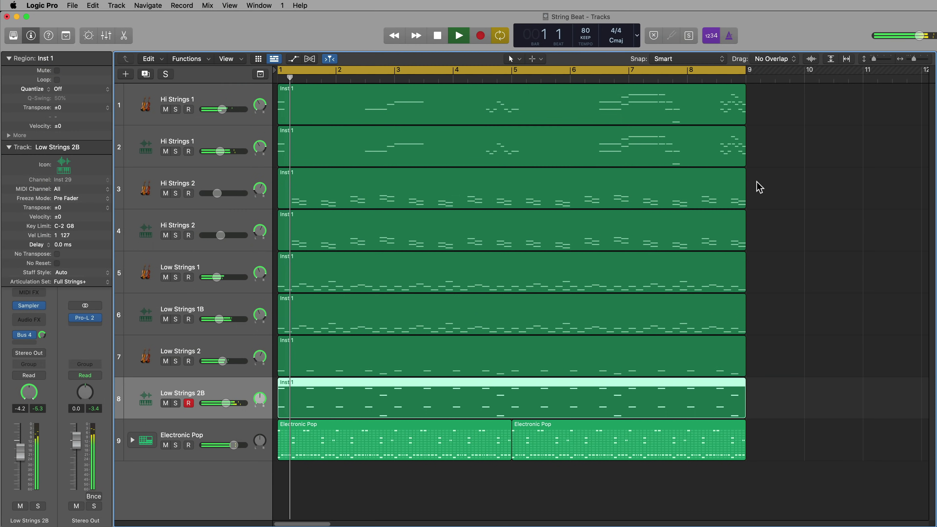
click(757, 183)
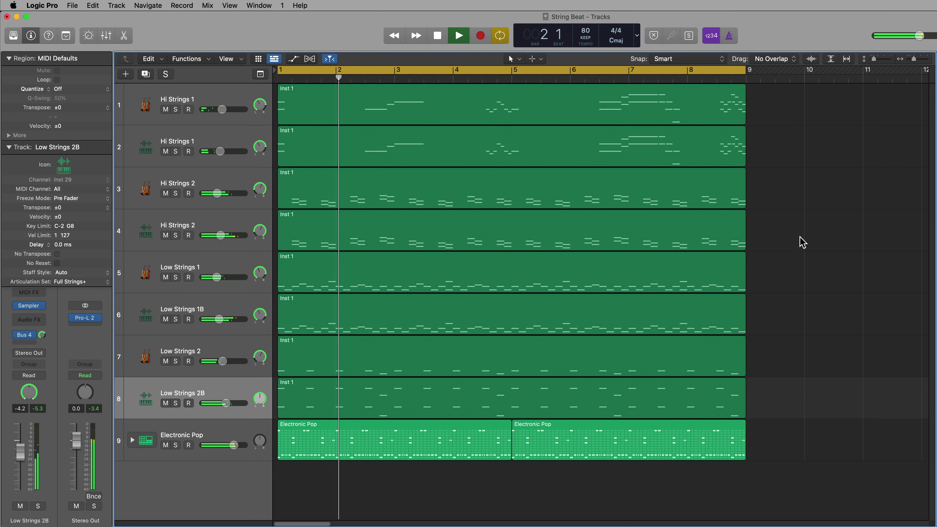
key(x)
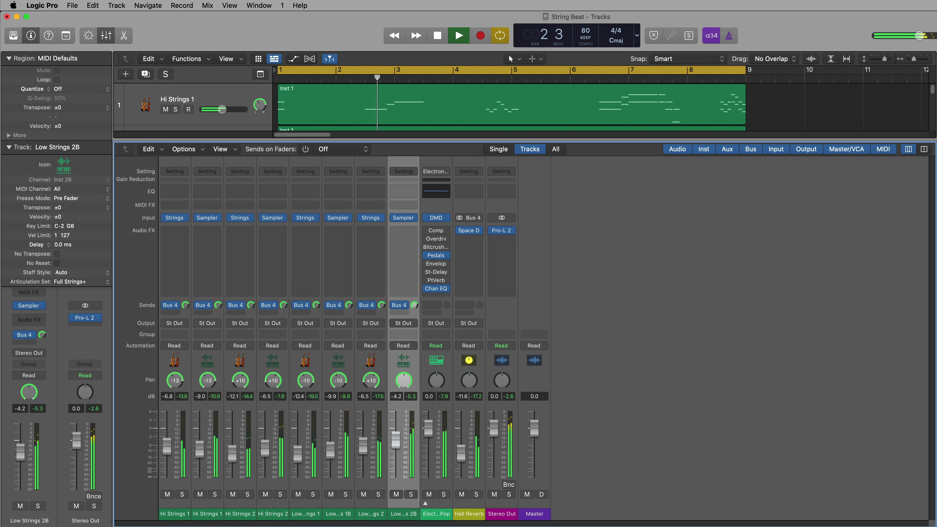
shift+click(180, 519)
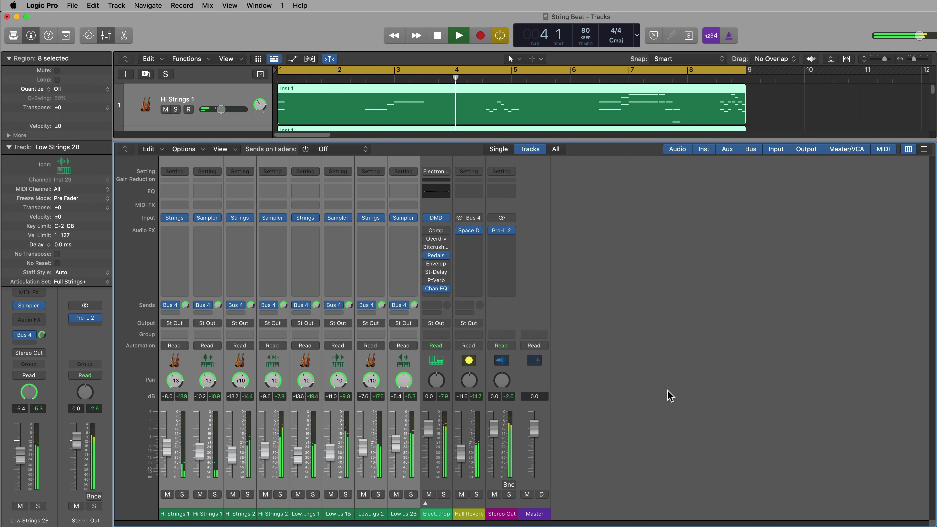
Listen to the full arrangement with only the tracks in view and stop playback.
key(x)
click(780, 277)
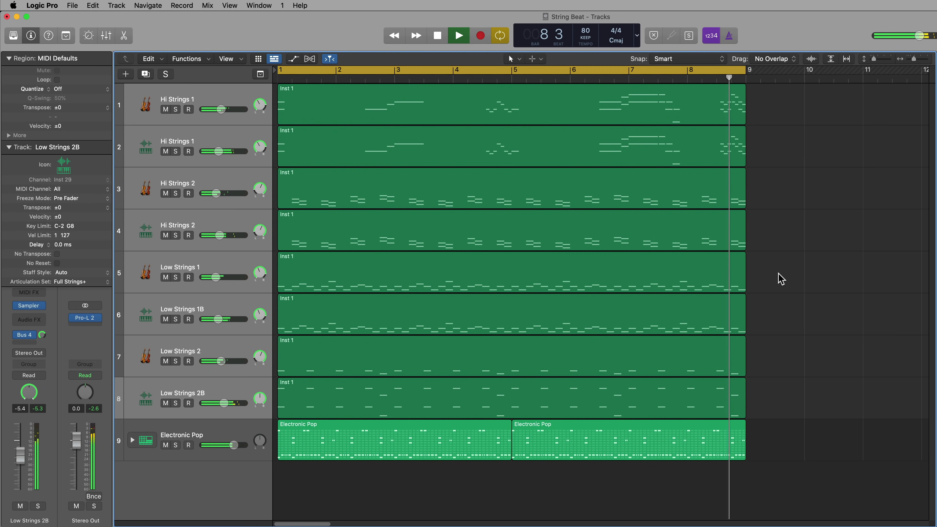
key(space)
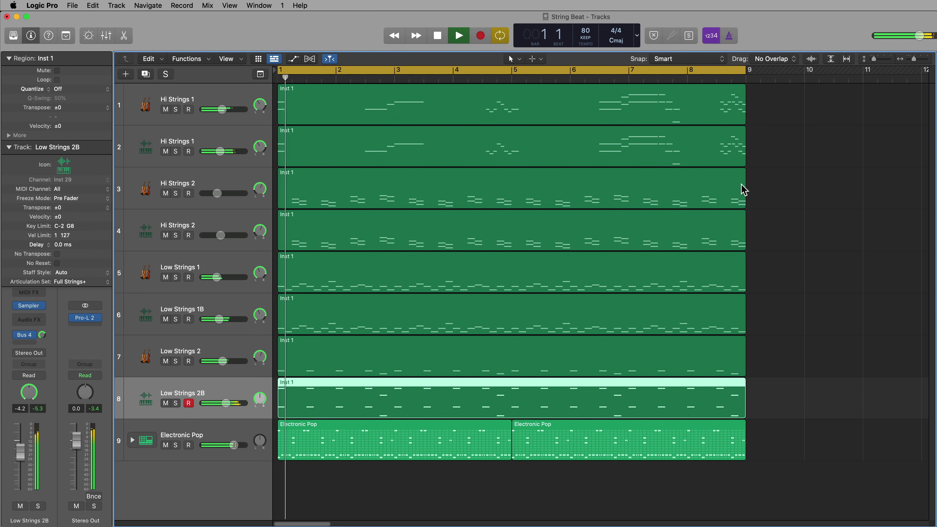
Deselect the region and disarm recording on the Low Strings 2B track during playback.
click(759, 186)
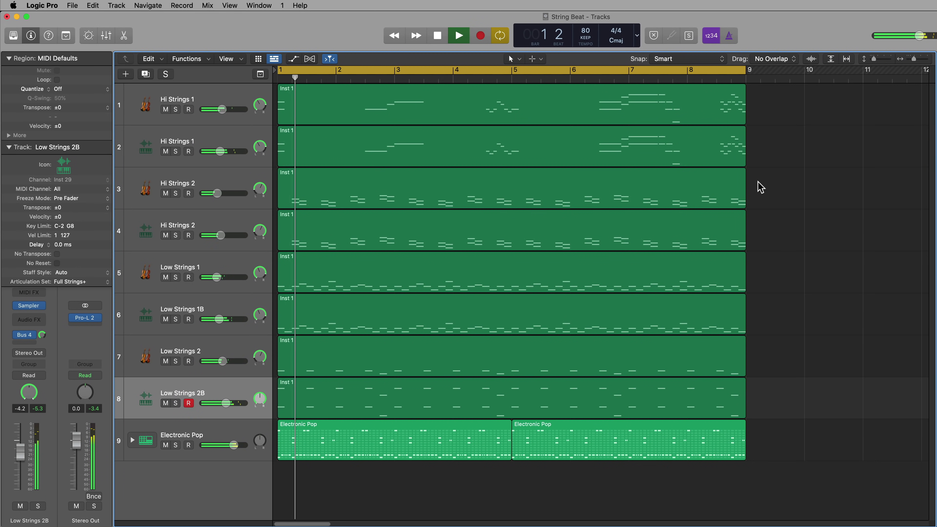
click(189, 403)
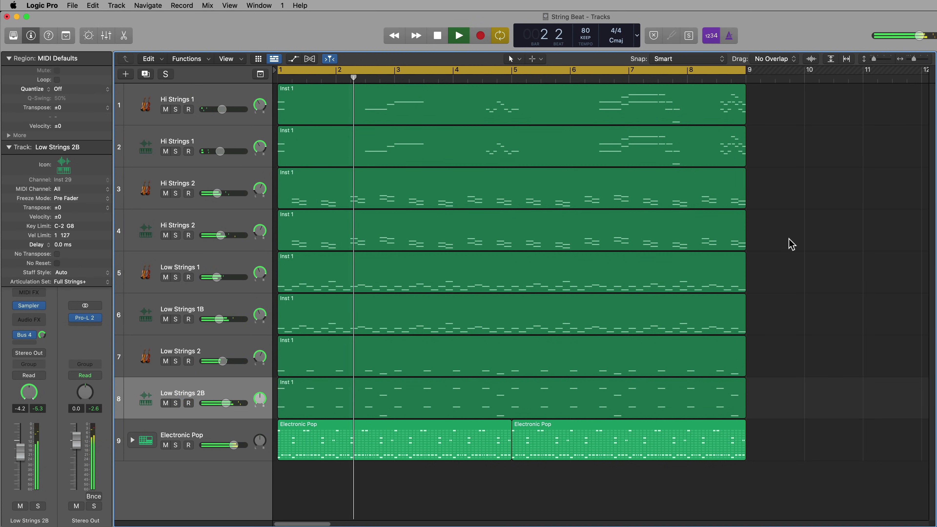
Lower the levels of all eight string tracks together in the mixer, bringing Low Strings 2B to -5.4 dB, and deselect the regions.
key(x)
shift+click(179, 516)
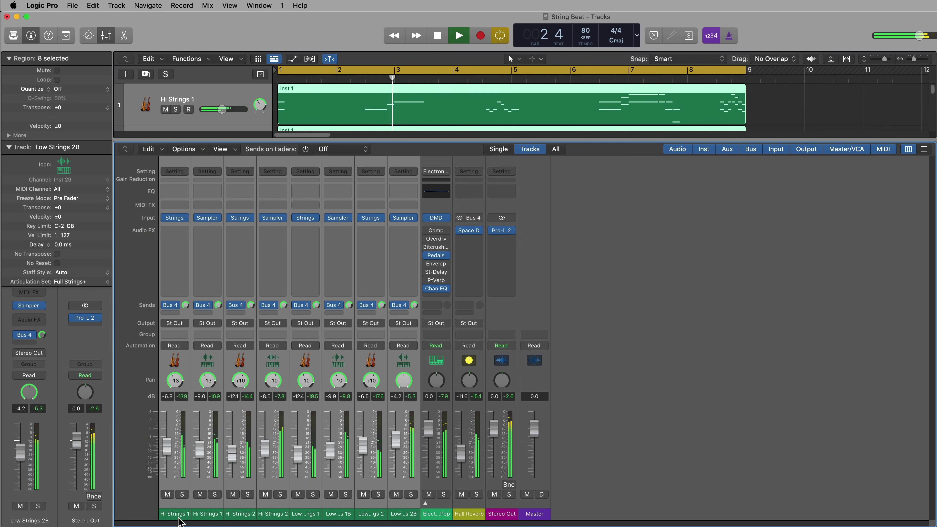
drag(200, 449, 200, 451)
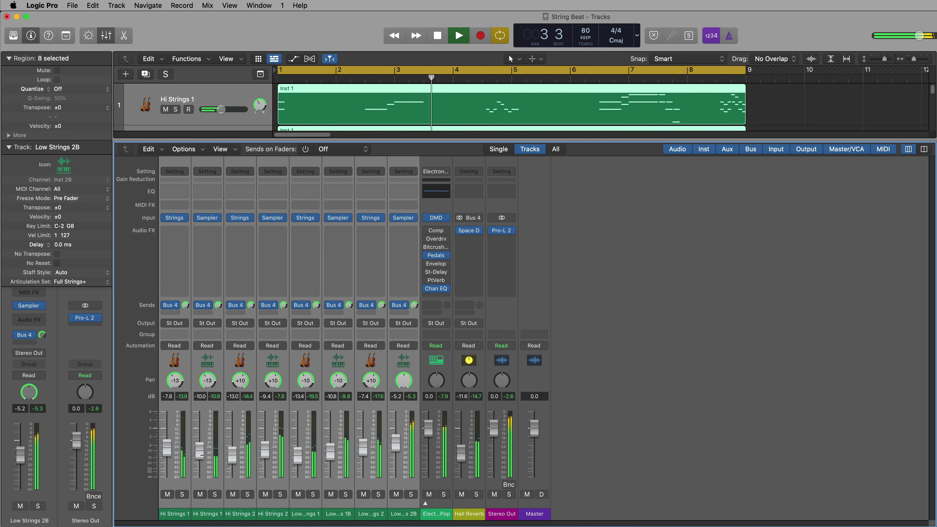
key(x)
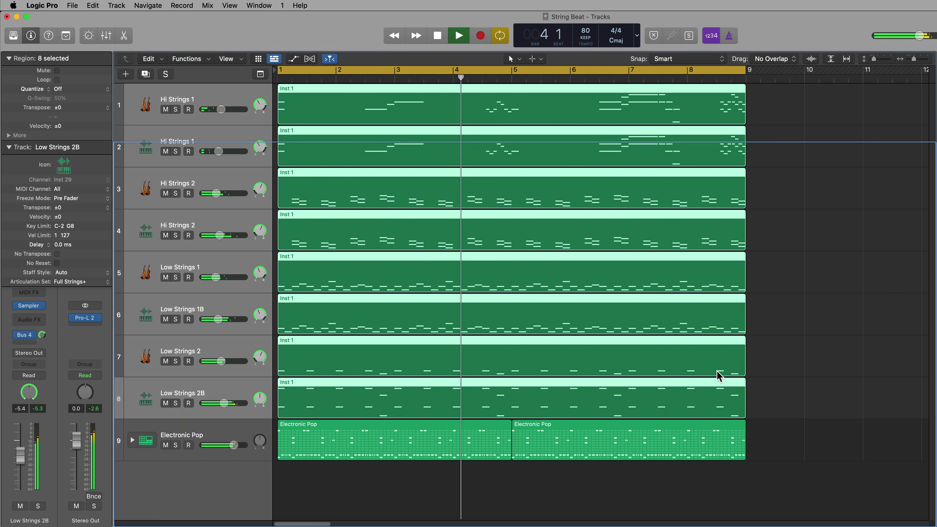
click(779, 279)
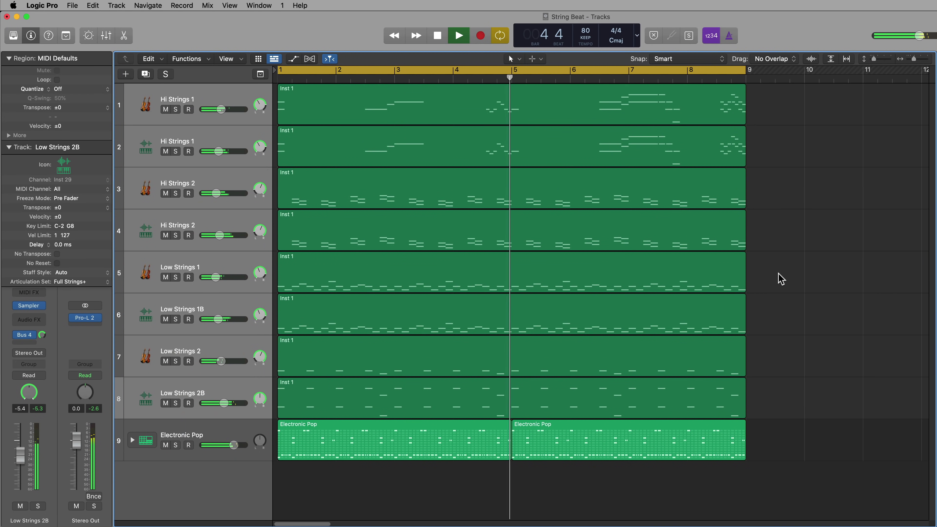